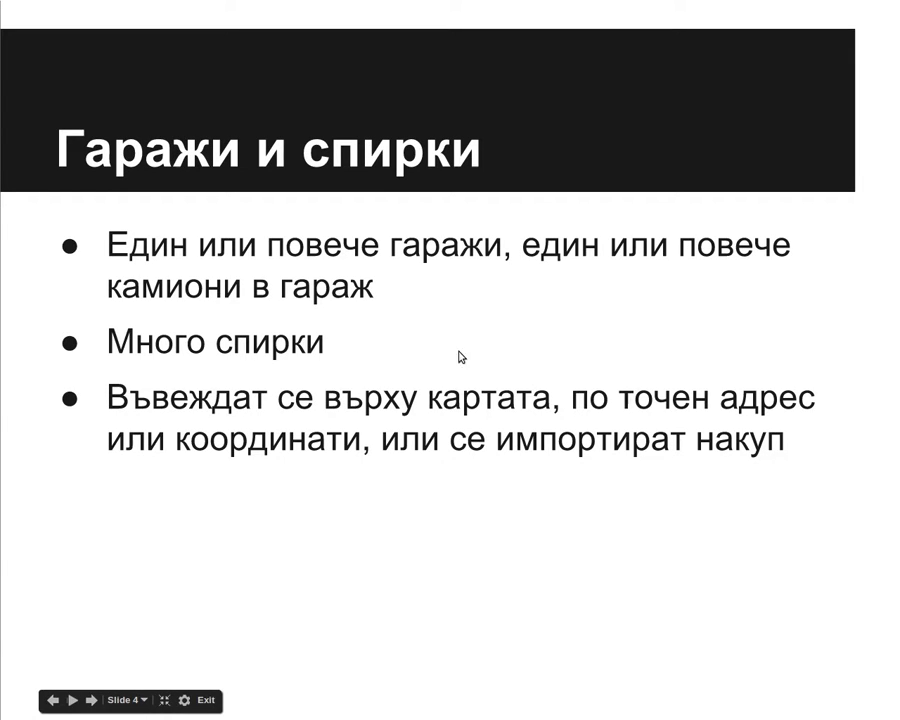
- Register a new account on fleetnavi.com, entering the demo e-mail address
{"action": "left_click", "coordinate": [449, 283]}
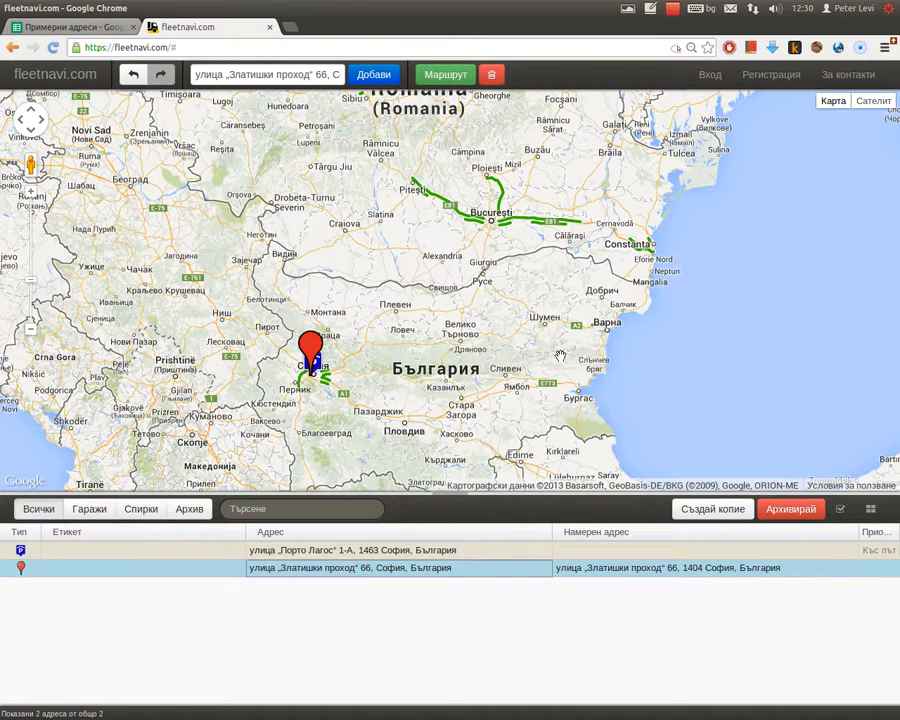
{"action": "left_click", "coordinate": [753, 84]}
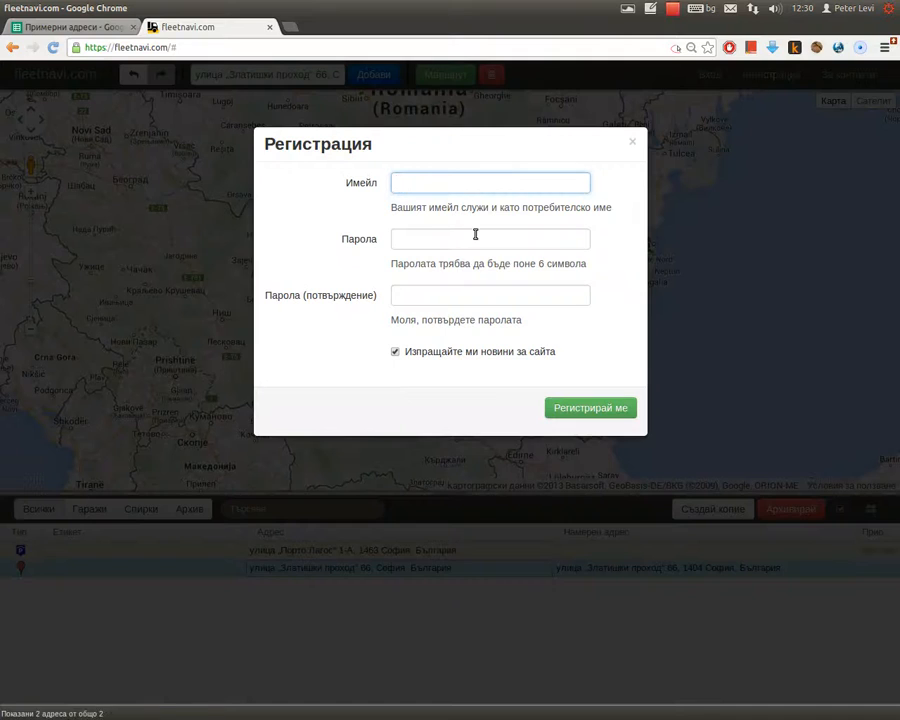
{"action": "type", "text": "демо"}
{"action": "key", "text": "ctrl+a"}
{"action": "key", "text": "alt+shift"}
{"action": "type", "text": "demo@a.com"}
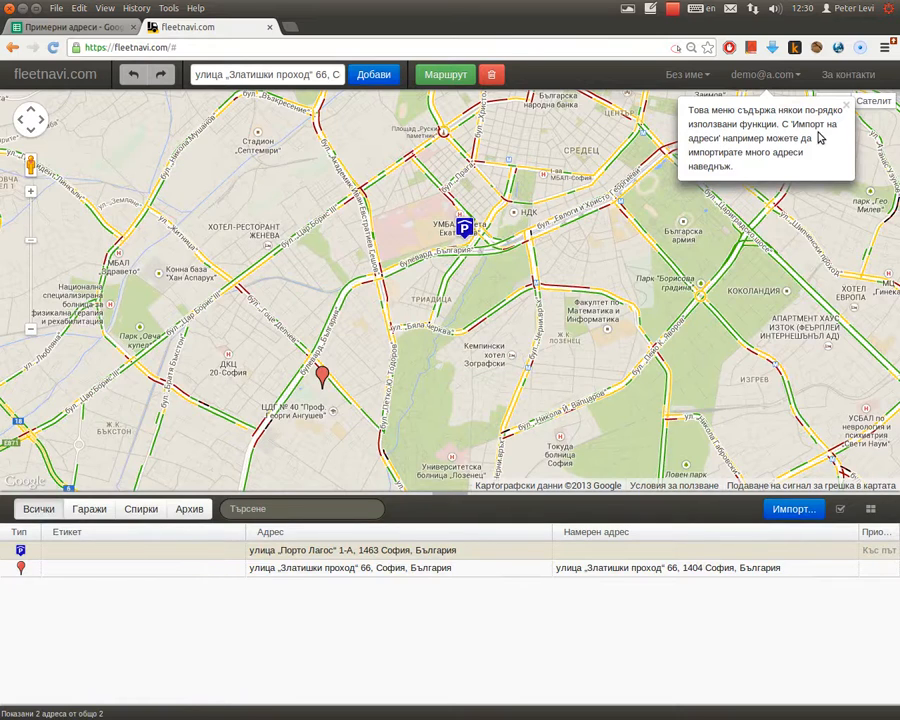
- Read and dismiss the hints about the address import menu and the profile menu
{"action": "left_click_drag", "start_coordinate": [739, 112], "coordinate": [760, 156]}
{"action": "left_click", "coordinate": [801, 151]}
{"action": "left_click_drag", "start_coordinate": [708, 113], "coordinate": [743, 171]}
{"action": "left_click", "coordinate": [743, 171]}
{"action": "left_click", "coordinate": [845, 107]}
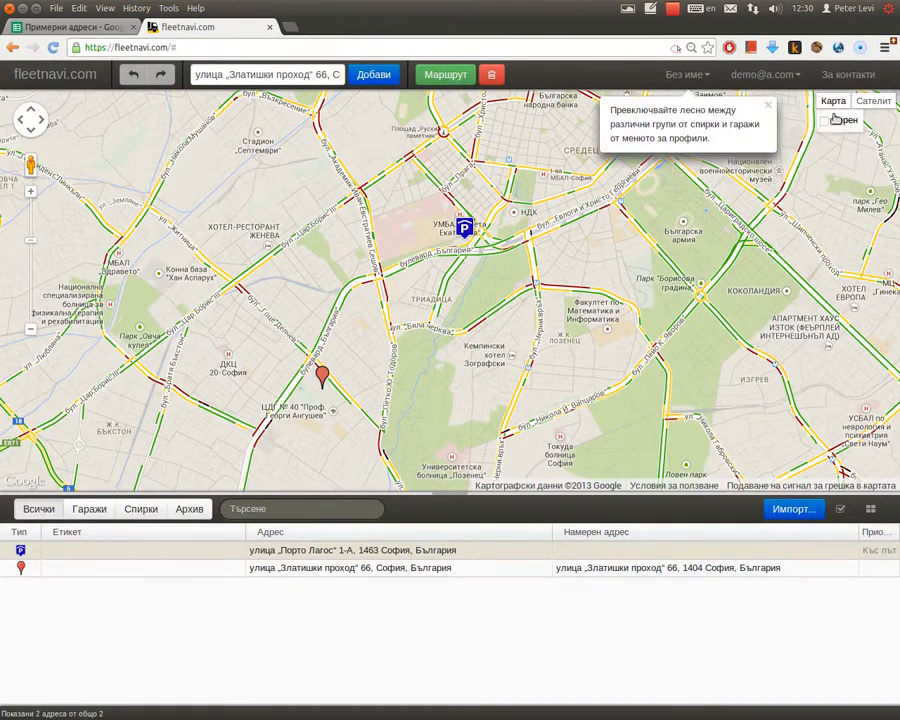
{"action": "left_click", "coordinate": [770, 102]}
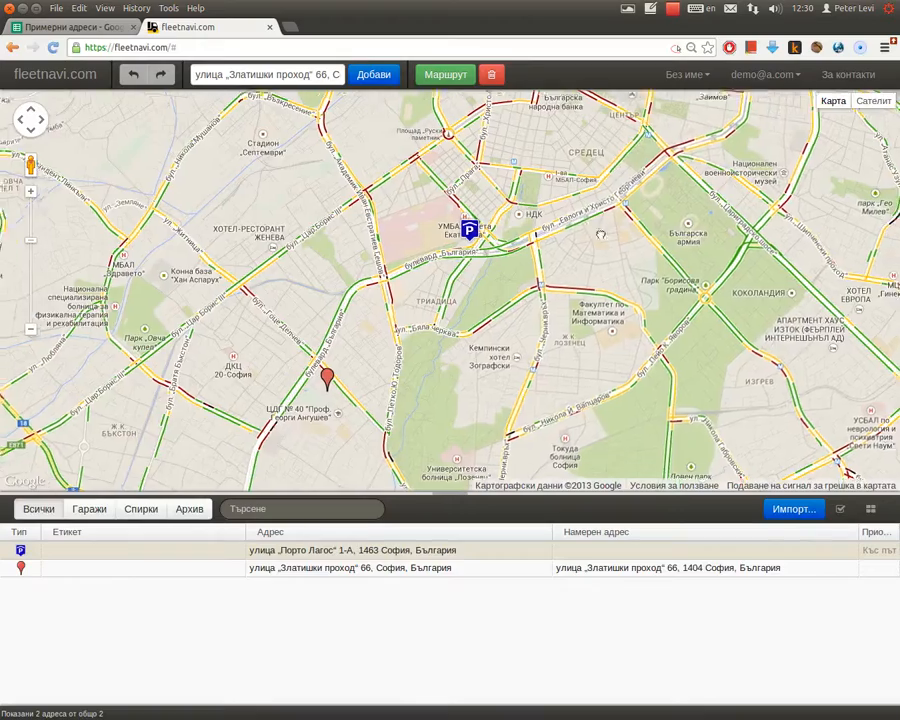
- Select both existing addresses in the address table and delete them
{"action": "left_click_drag", "start_coordinate": [560, 215], "coordinate": [610, 250]}
{"action": "scroll", "coordinate": [610, 250], "scroll_direction": "down", "scroll_amount": 2}
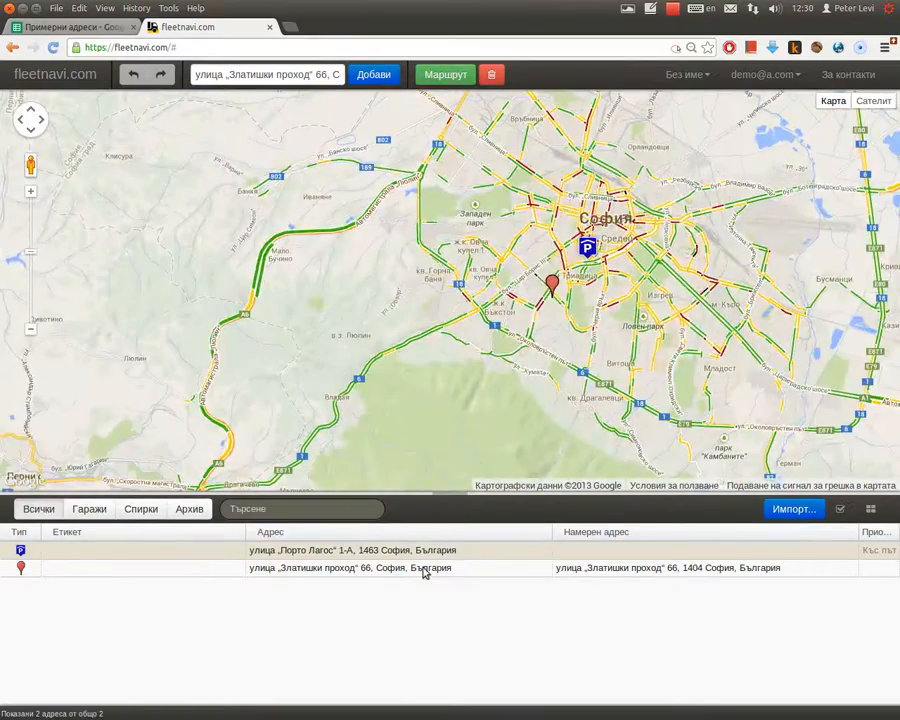
{"action": "left_click_drag", "start_coordinate": [428, 552], "coordinate": [519, 592]}
{"action": "key", "text": "Delete"}
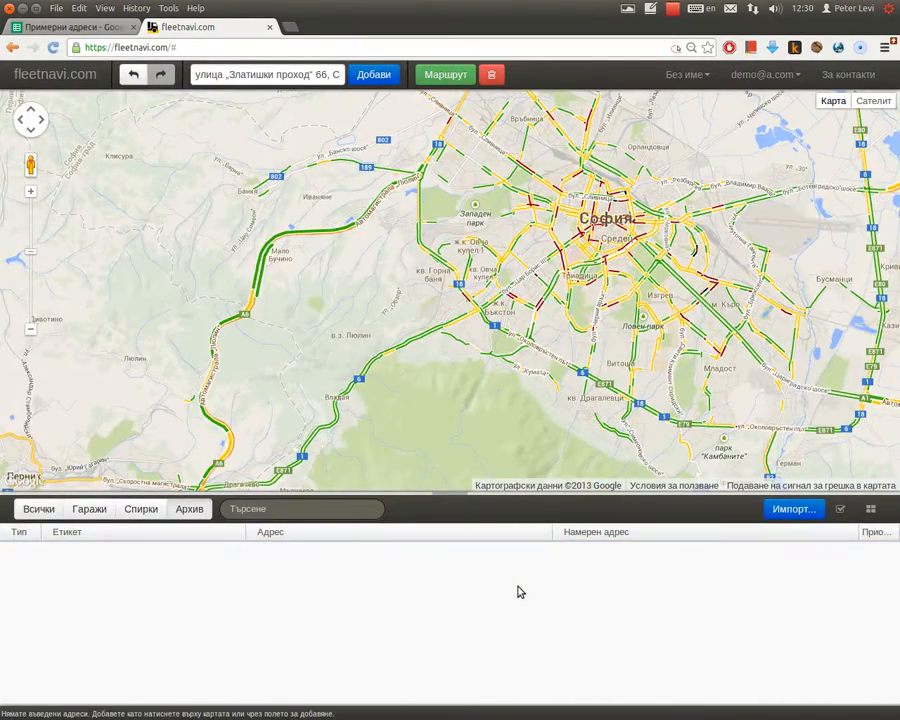
- Switch to the Примерни адреси spreadsheet and copy the Адрес and Етикет range A1:B6
{"action": "left_click", "coordinate": [83, 32]}
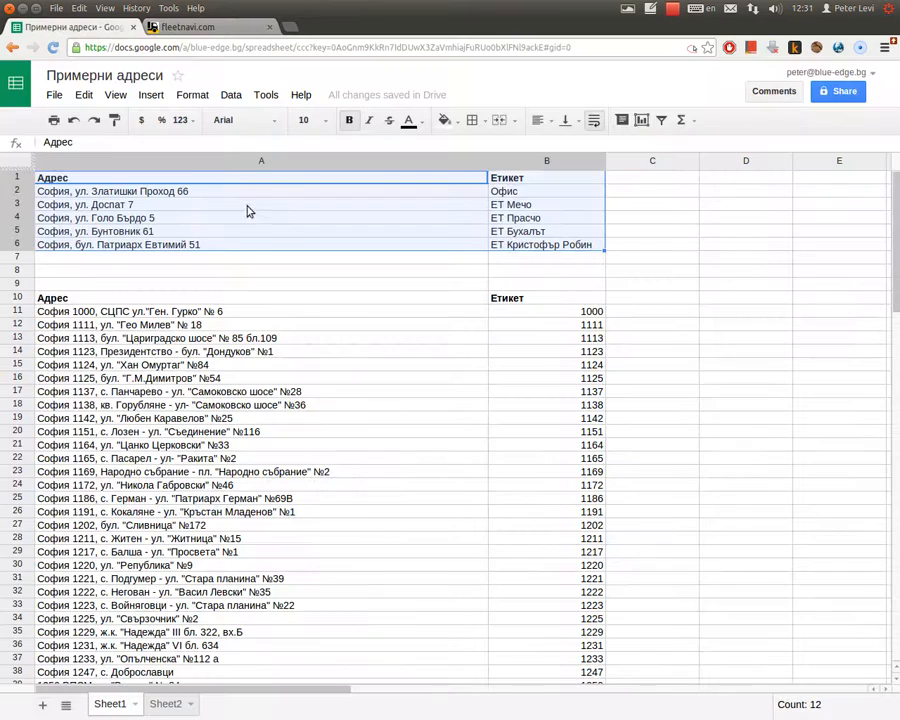
{"action": "left_click", "coordinate": [540, 244], "text": "shift"}
{"action": "key", "text": "ctrl+c"}
- Switch back to fleetnavi.com and import the copied table of addresses and labels
{"action": "left_click", "coordinate": [190, 27]}
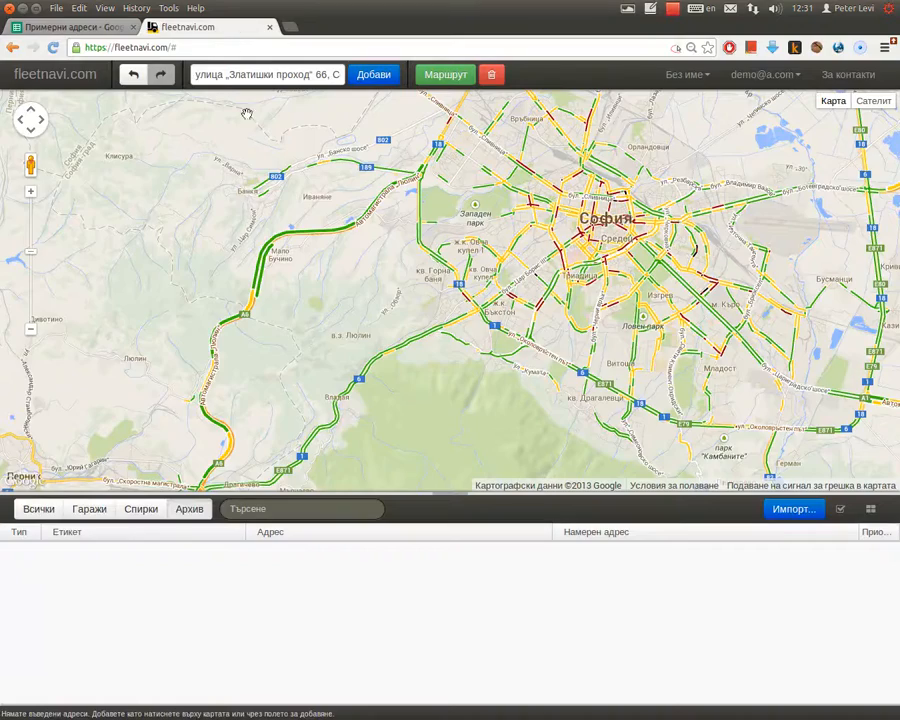
{"action": "left_click", "coordinate": [793, 509]}
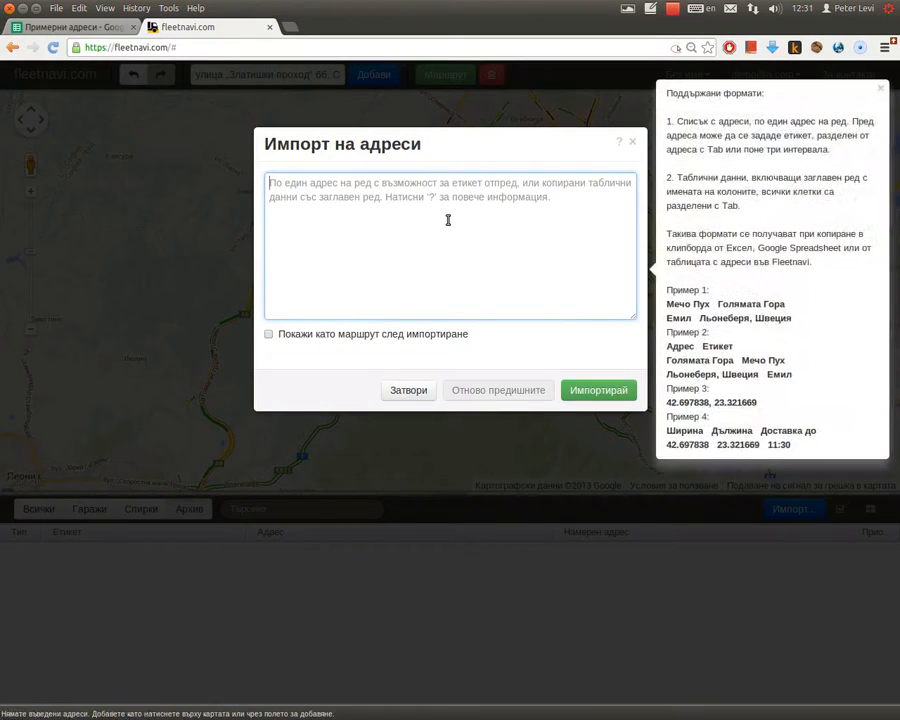
{"action": "key", "text": "ctrl+v"}
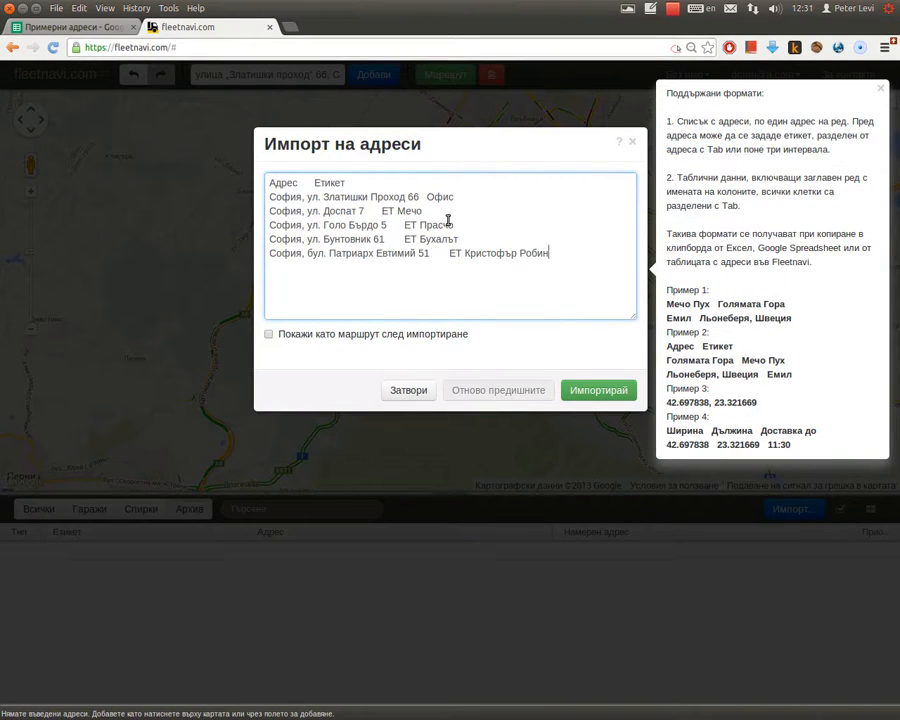
{"action": "left_click", "coordinate": [588, 389]}
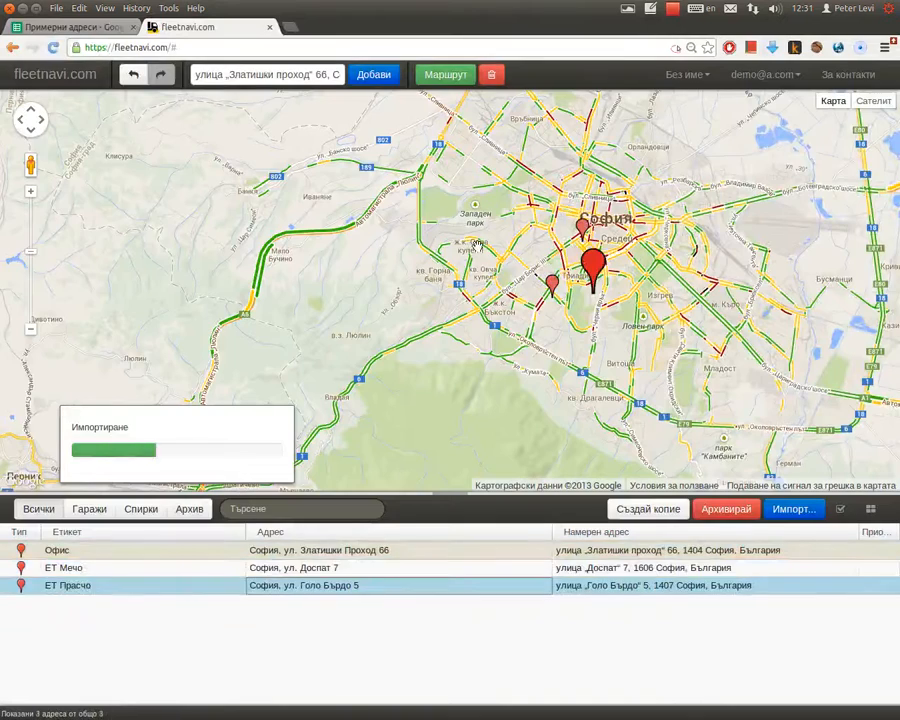
- Change the Офис address from a stop (Спирка) to a garage (Гараж)
{"action": "left_click", "coordinate": [323, 565]}
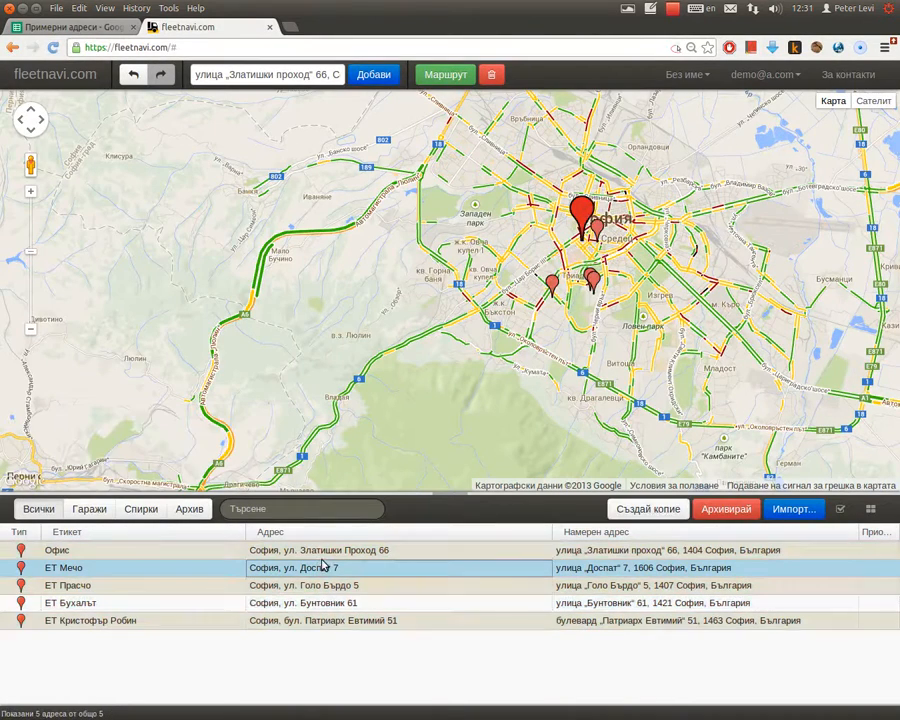
{"action": "left_click", "coordinate": [325, 551]}
{"action": "left_click", "coordinate": [550, 268]}
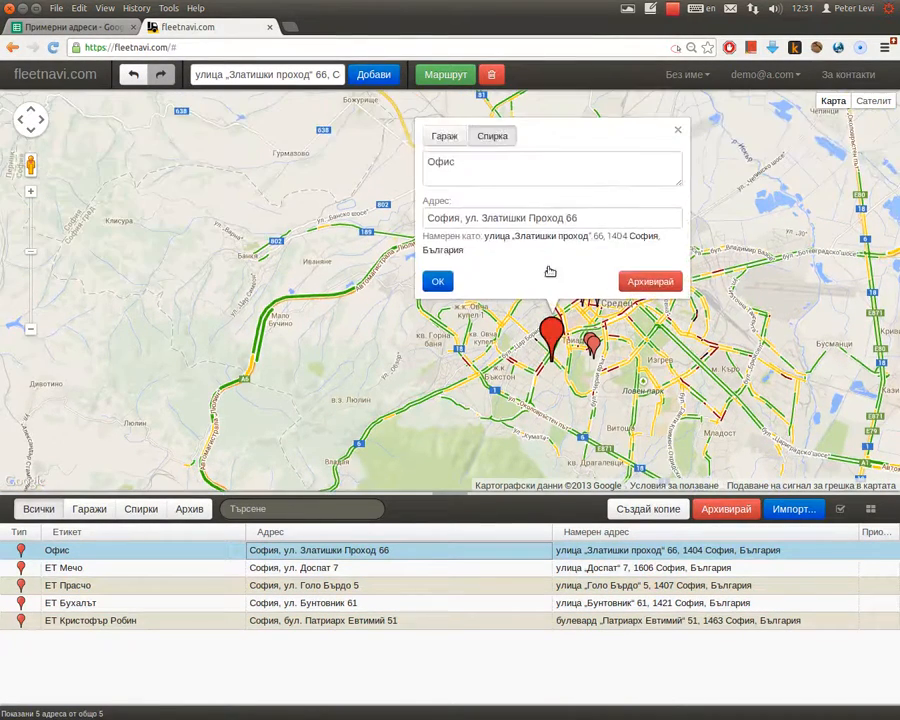
{"action": "left_click", "coordinate": [445, 136]}
{"action": "left_click", "coordinate": [437, 281]}
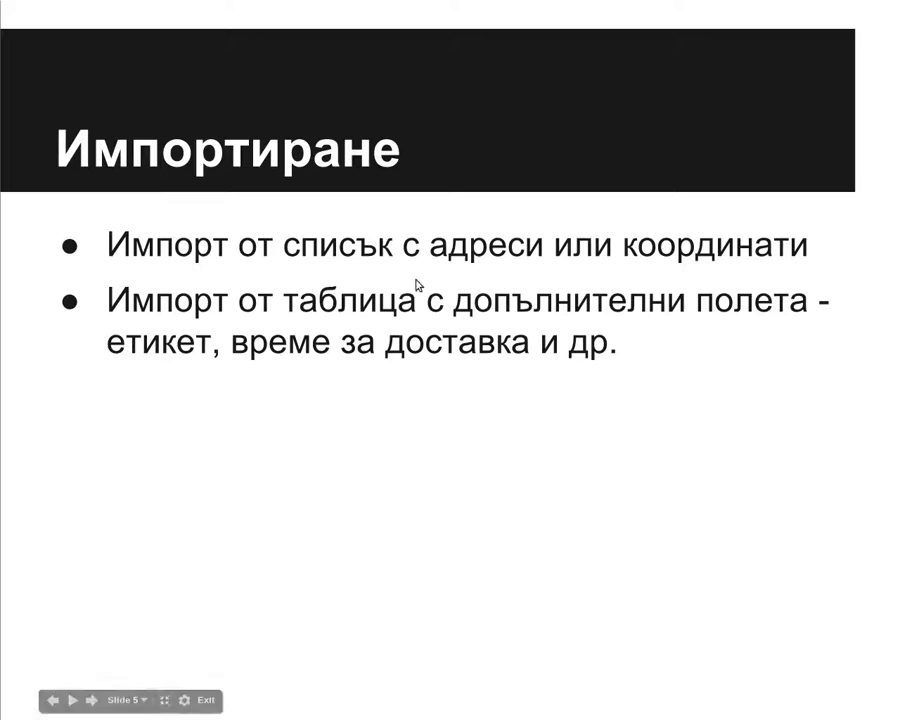
- Calculate the route from the Офис garage through all the stops and examine its path on the map
{"action": "left_click", "coordinate": [510, 281]}
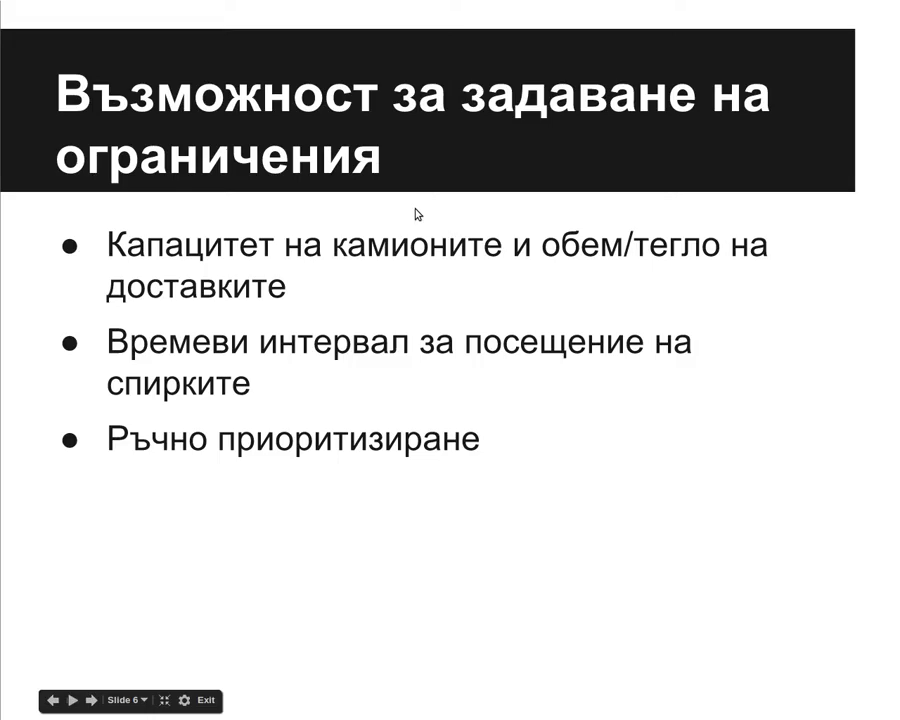
{"action": "key", "text": "alt+Tab"}
{"action": "scroll", "coordinate": [438, 274], "scroll_direction": "up", "scroll_amount": 1}
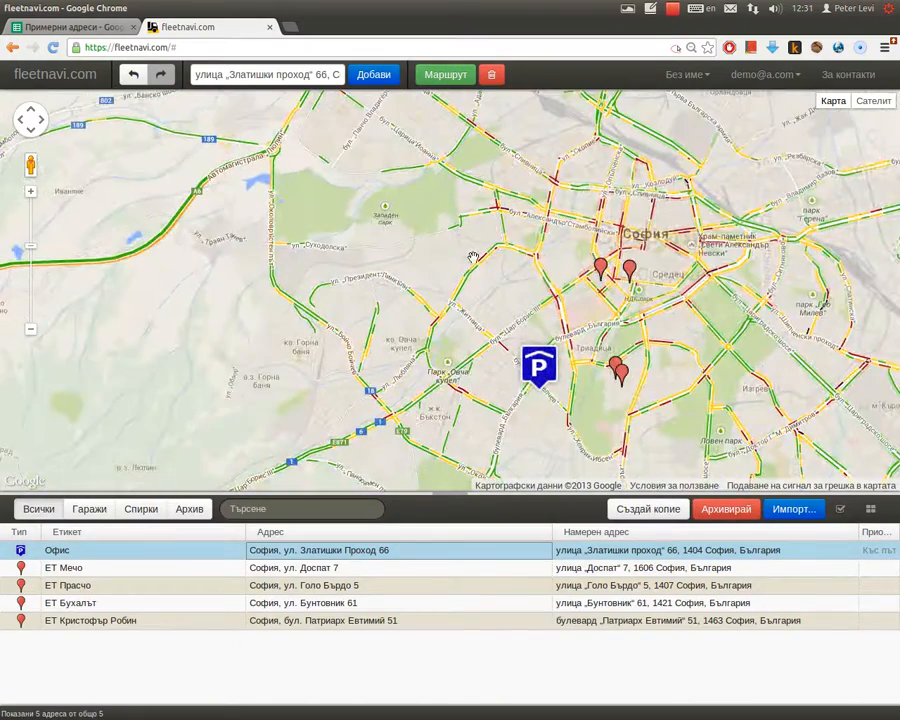
{"action": "left_click", "coordinate": [445, 74]}
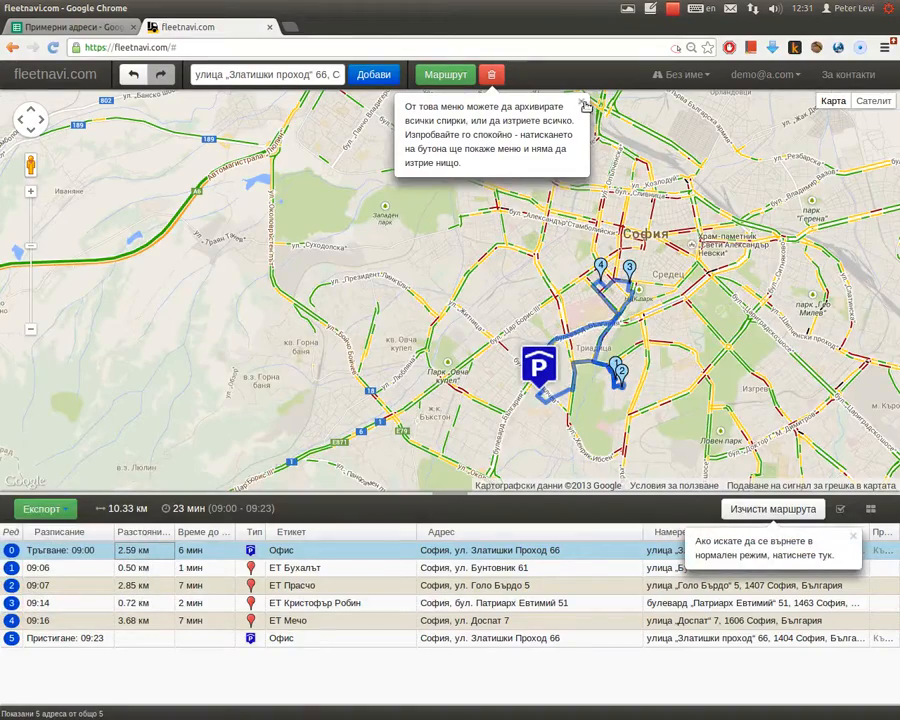
{"action": "scroll", "coordinate": [836, 420], "scroll_direction": "up", "scroll_amount": 1}
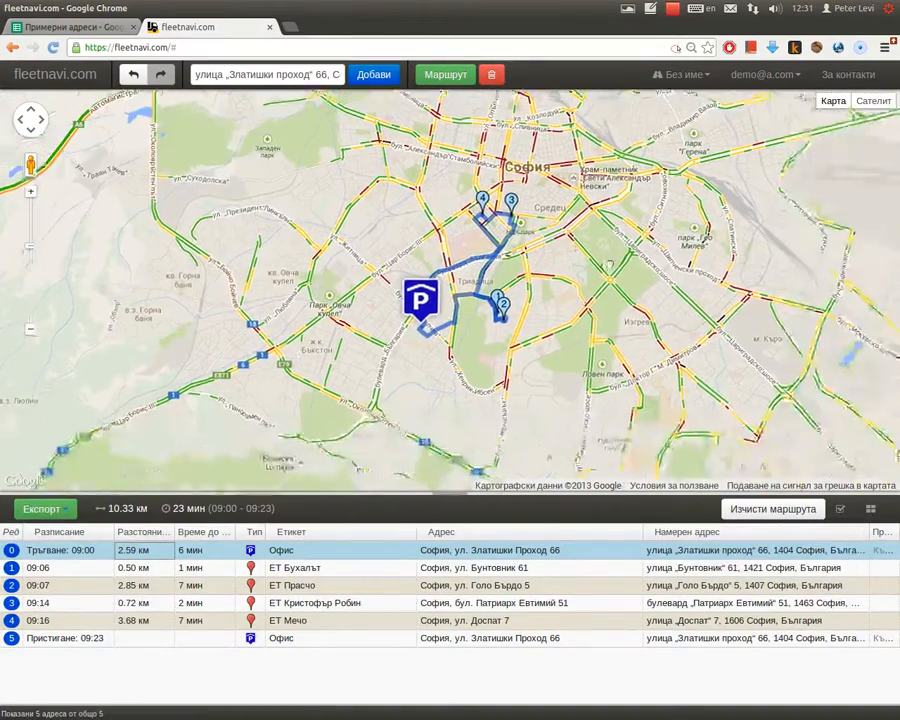
{"action": "left_click_drag", "start_coordinate": [564, 233], "coordinate": [710, 287]}
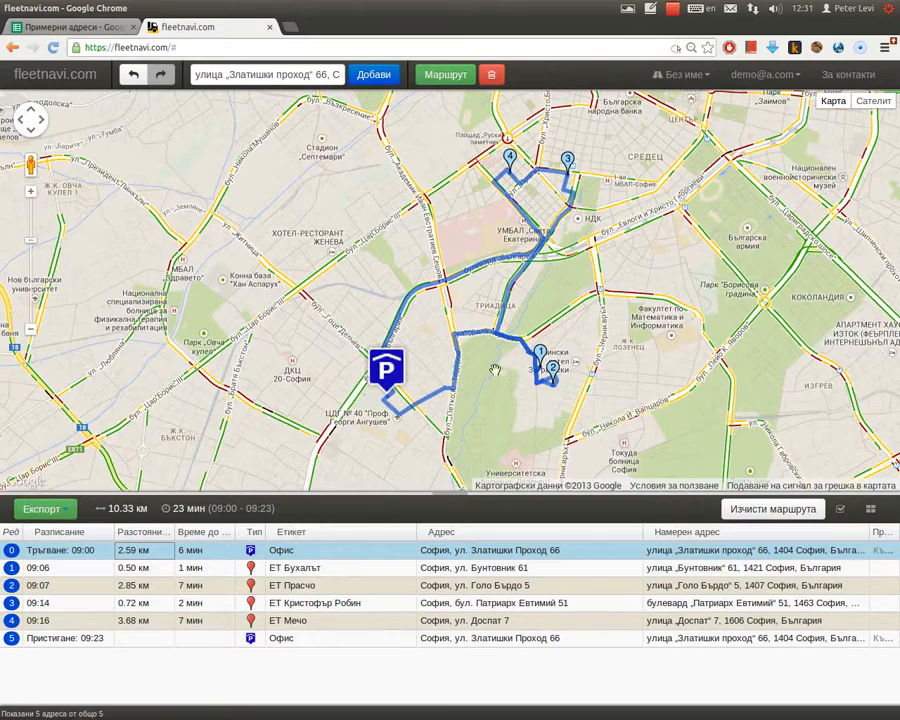
{"action": "left_click", "coordinate": [296, 570]}
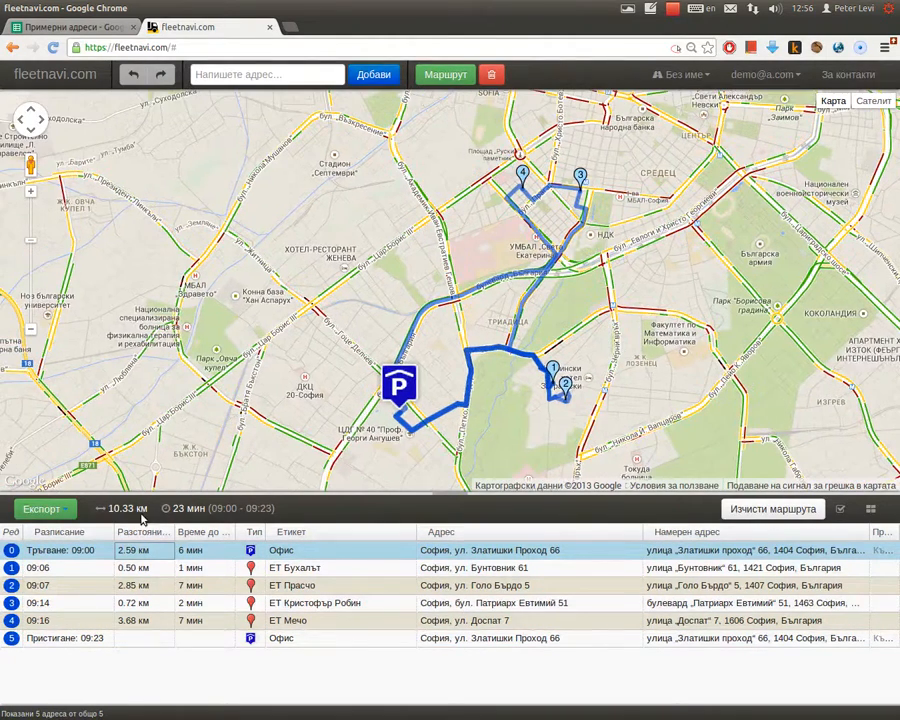
- Move the ЕТ Мечо stop to first place after the Офис garage and check the route's total distance
{"action": "left_click", "coordinate": [338, 622]}
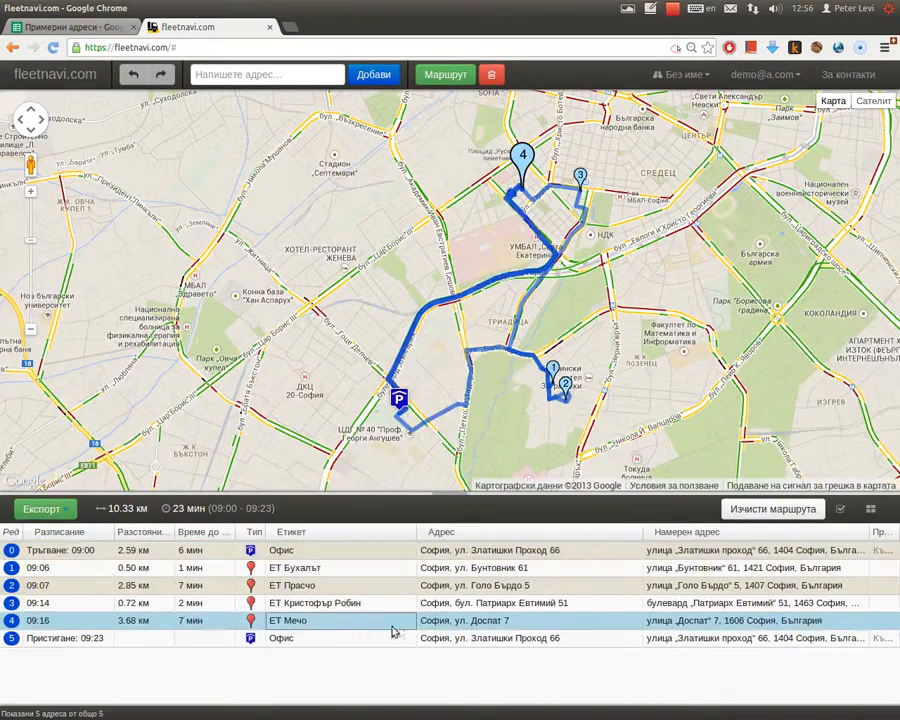
{"action": "left_click_drag", "start_coordinate": [366, 603], "coordinate": [354, 565]}
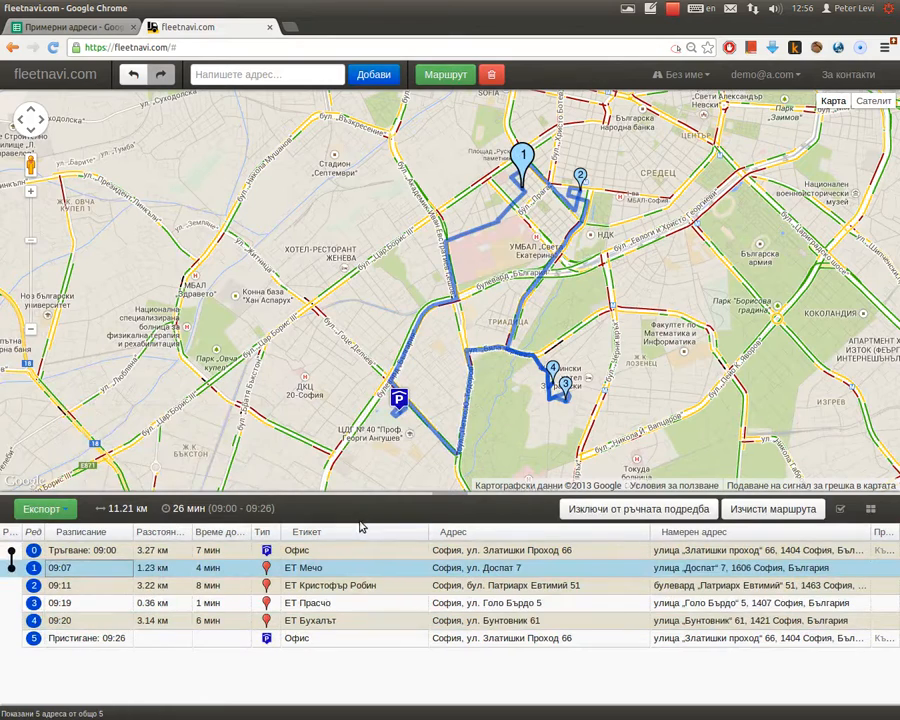
{"action": "double_click", "coordinate": [131, 507]}
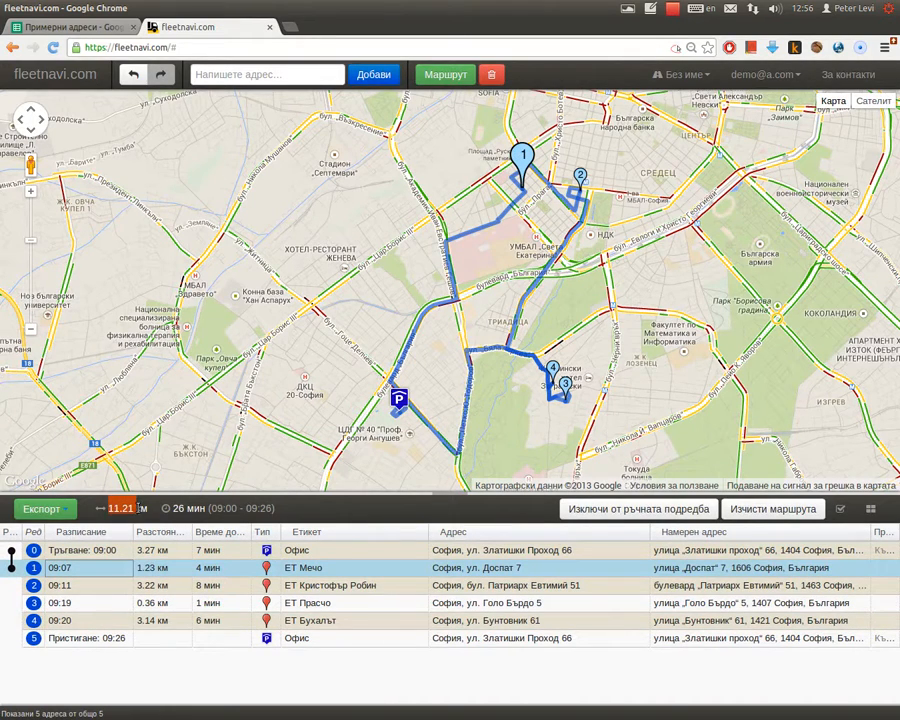
{"action": "left_click", "coordinate": [141, 508]}
- Exclude the Офис garage and the ЕТ Мечо stop from the manual ordering
{"action": "left_click", "coordinate": [97, 553]}
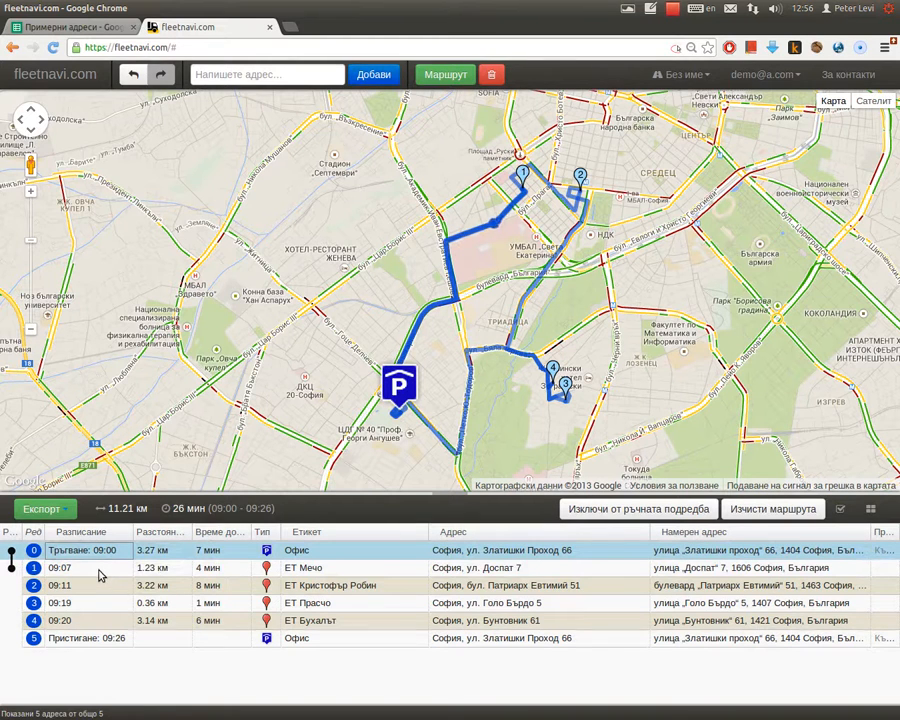
{"action": "left_click", "coordinate": [100, 572], "text": "ctrl"}
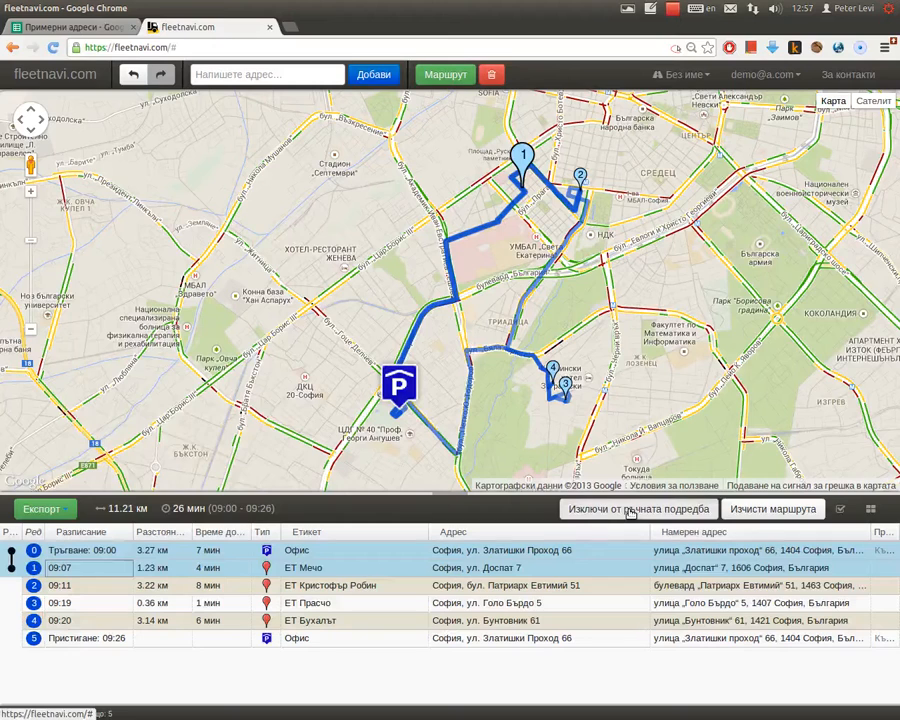
{"action": "left_click", "coordinate": [630, 510]}
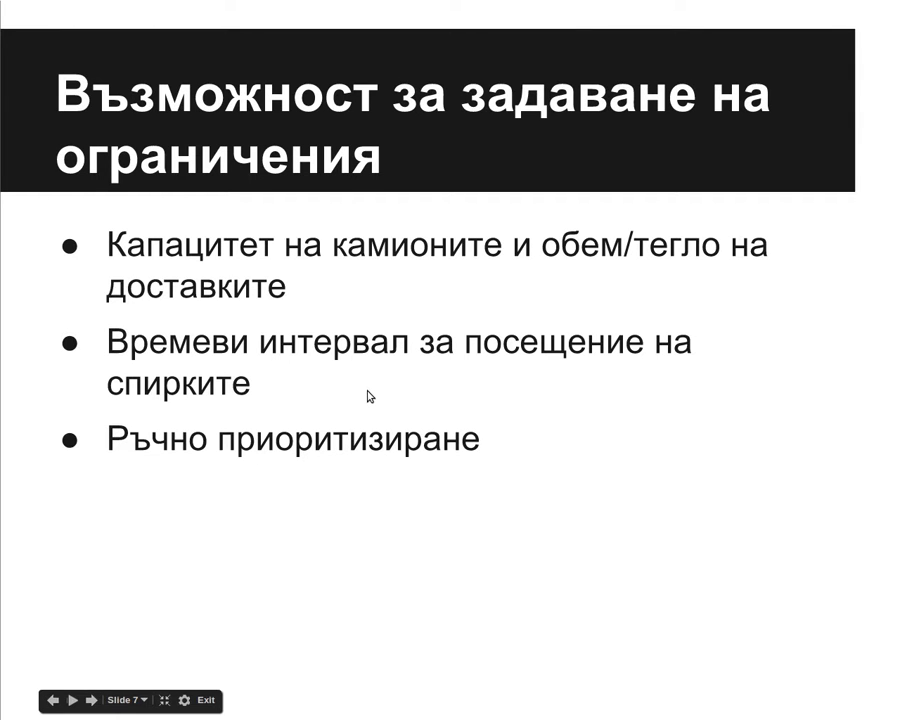
- Clear the calculated route and dismiss the hint about garage and stop parameters
{"action": "key", "text": "alt+Tab"}
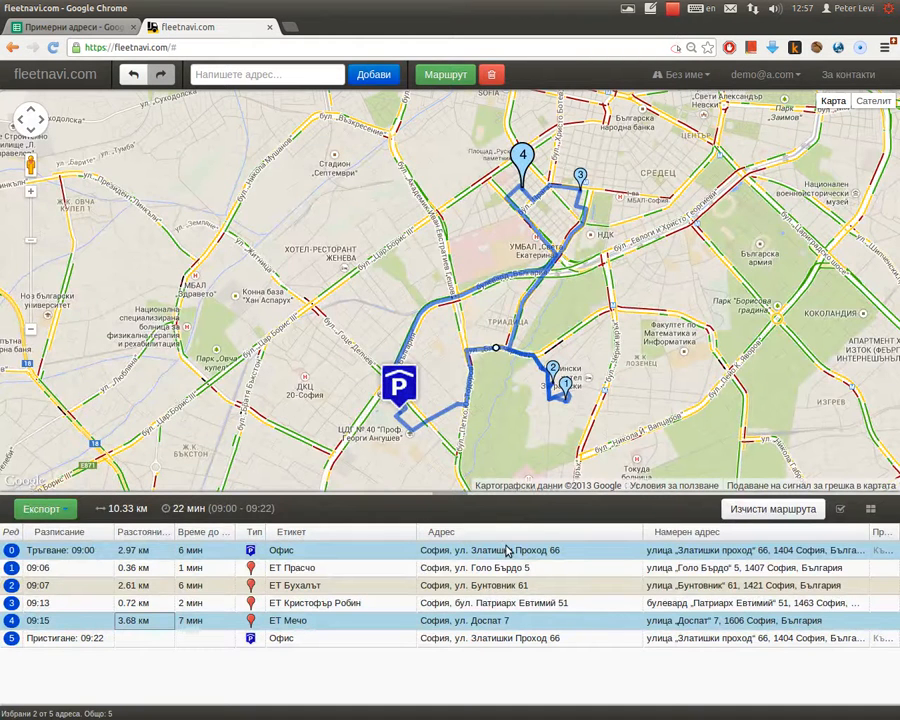
{"action": "left_click", "coordinate": [432, 606]}
{"action": "left_click", "coordinate": [433, 623]}
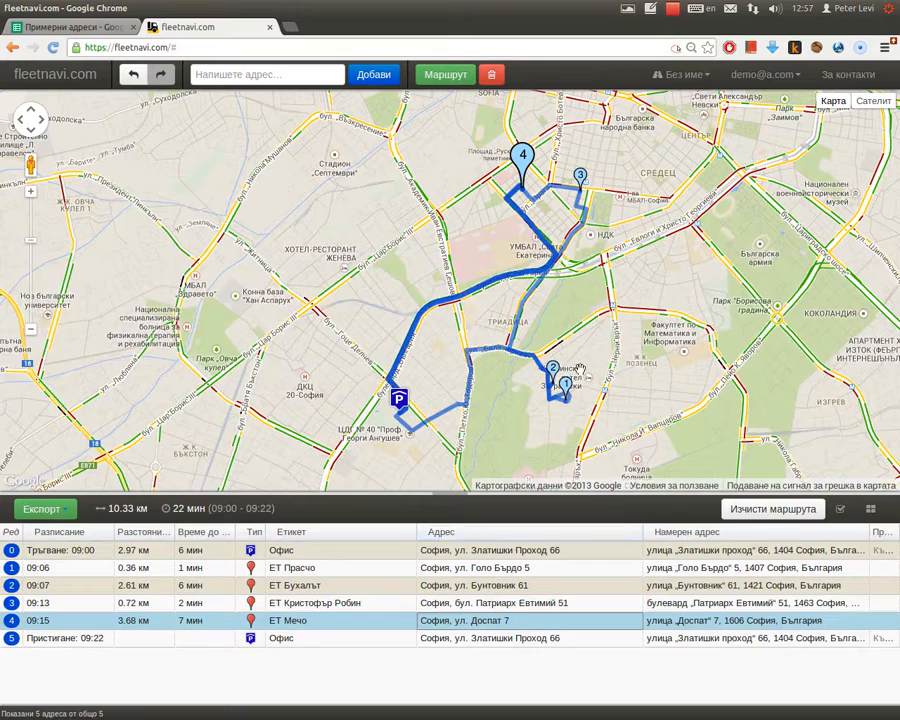
{"action": "left_click", "coordinate": [309, 557]}
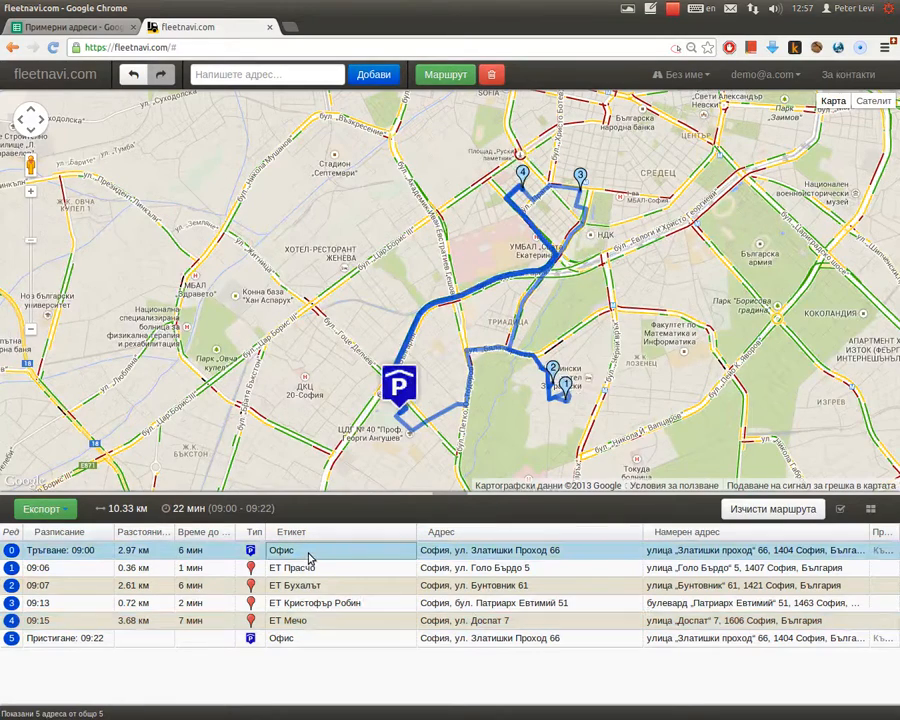
{"action": "left_click", "coordinate": [813, 510]}
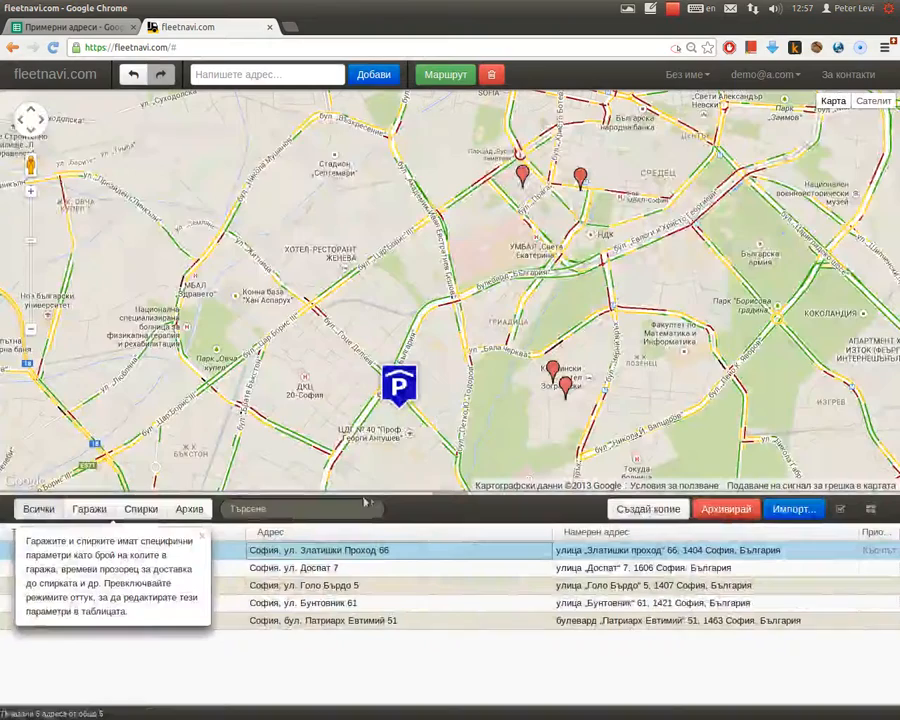
{"action": "left_click", "coordinate": [204, 539]}
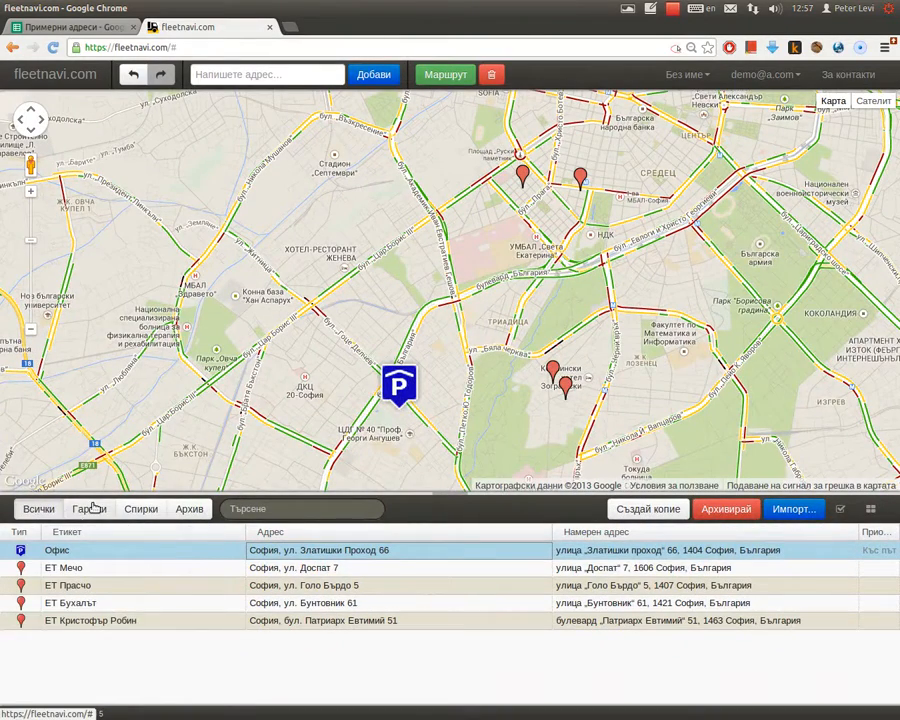
- In the garages table, set the Офис garage to 2 vehicles with capacities 100, 100
{"action": "left_click", "coordinate": [90, 508]}
{"action": "double_click", "coordinate": [577, 550]}
{"action": "type", "text": "2"}
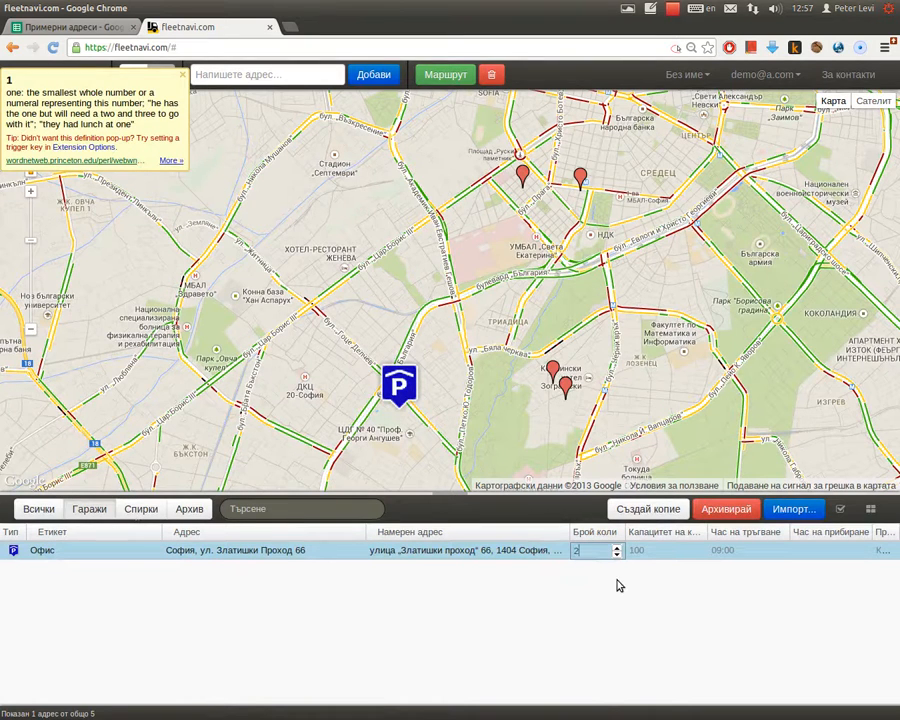
{"action": "left_click", "coordinate": [657, 549]}
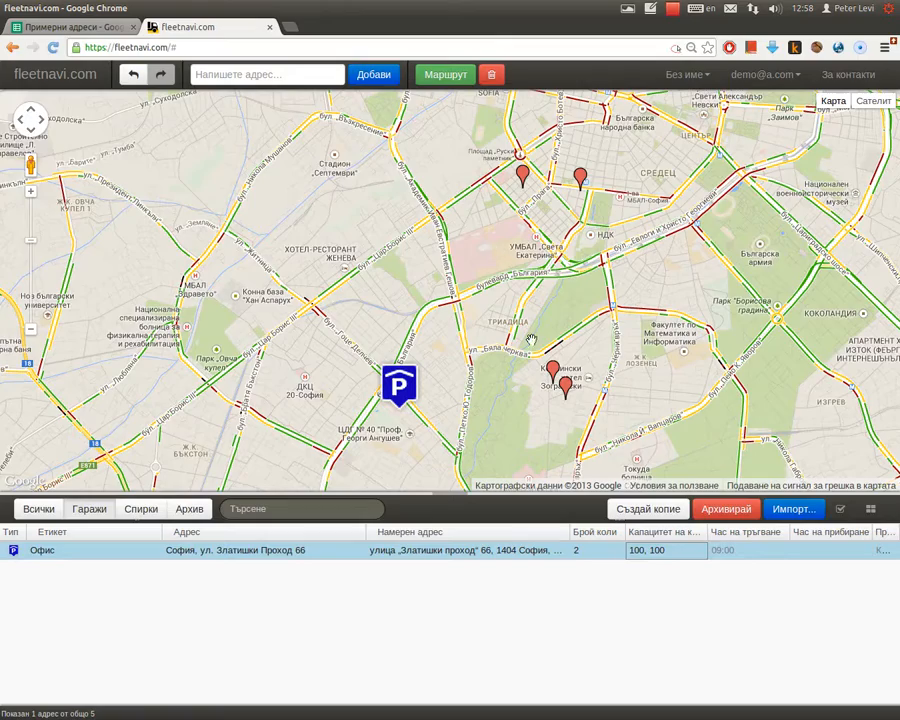
{"action": "left_click_drag", "start_coordinate": [648, 375], "coordinate": [669, 332]}
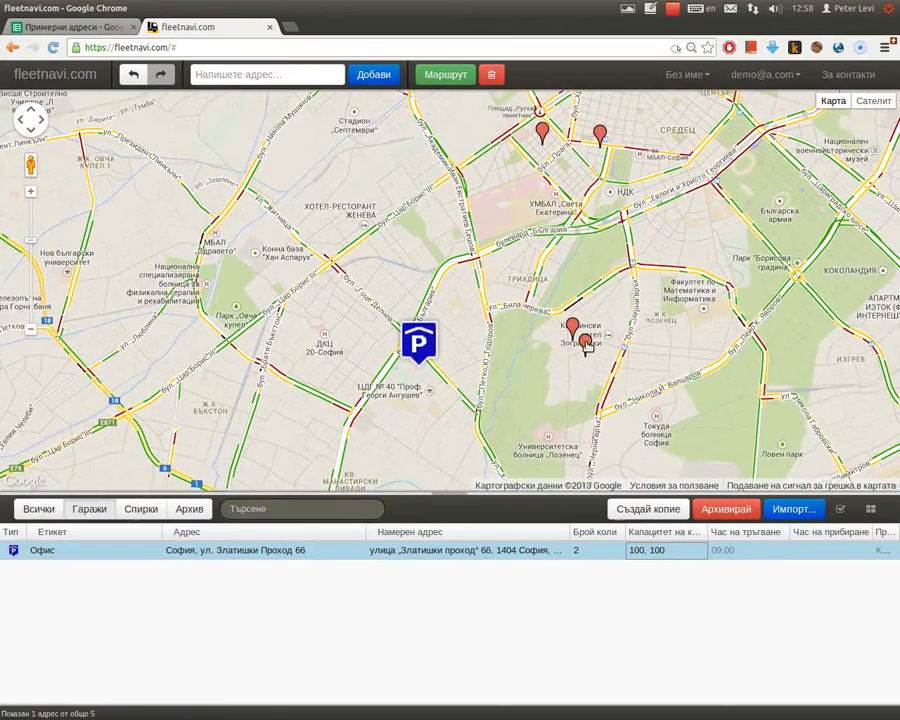
- In the stops table, set the goods quantity to 80 for ЕТ Прасчо and 90 for ЕТ Бухалът
{"action": "left_click", "coordinate": [587, 342]}
{"action": "left_click", "coordinate": [141, 509]}
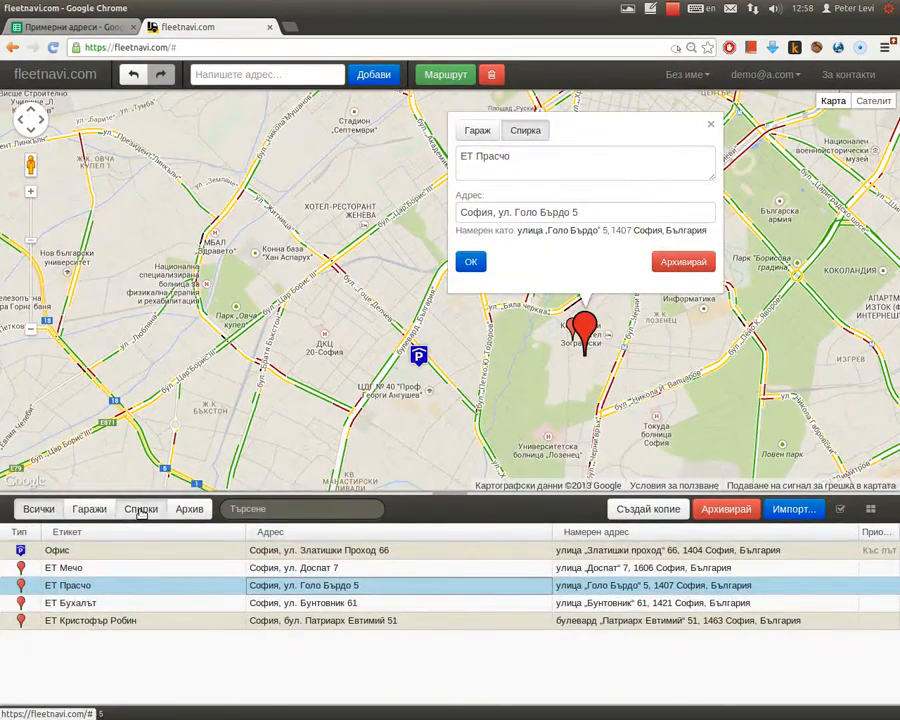
{"action": "left_click", "coordinate": [540, 569]}
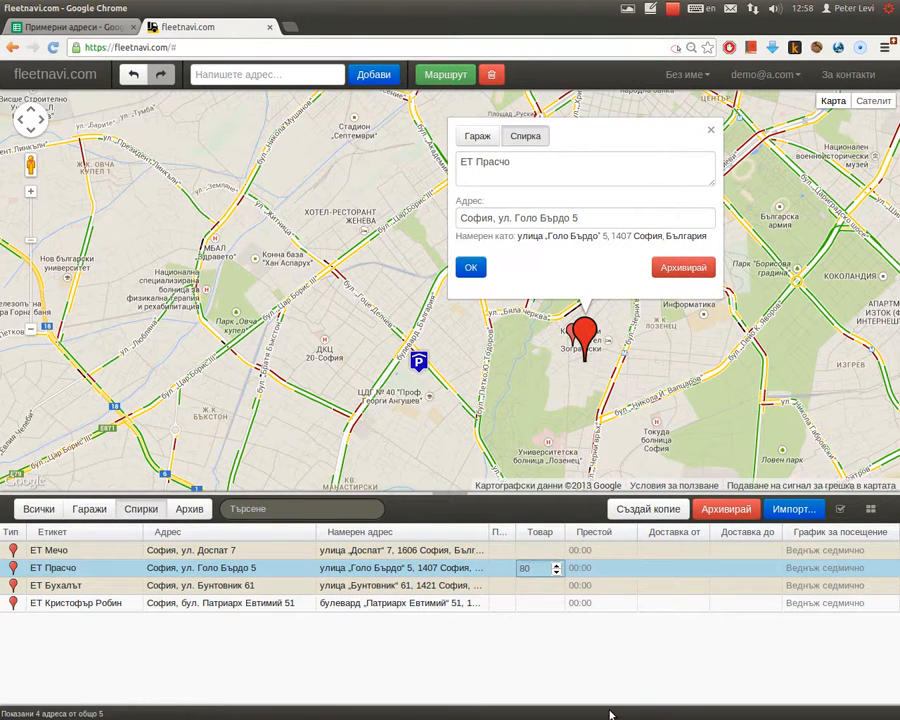
{"action": "left_click", "coordinate": [570, 334]}
{"action": "left_click", "coordinate": [527, 591]}
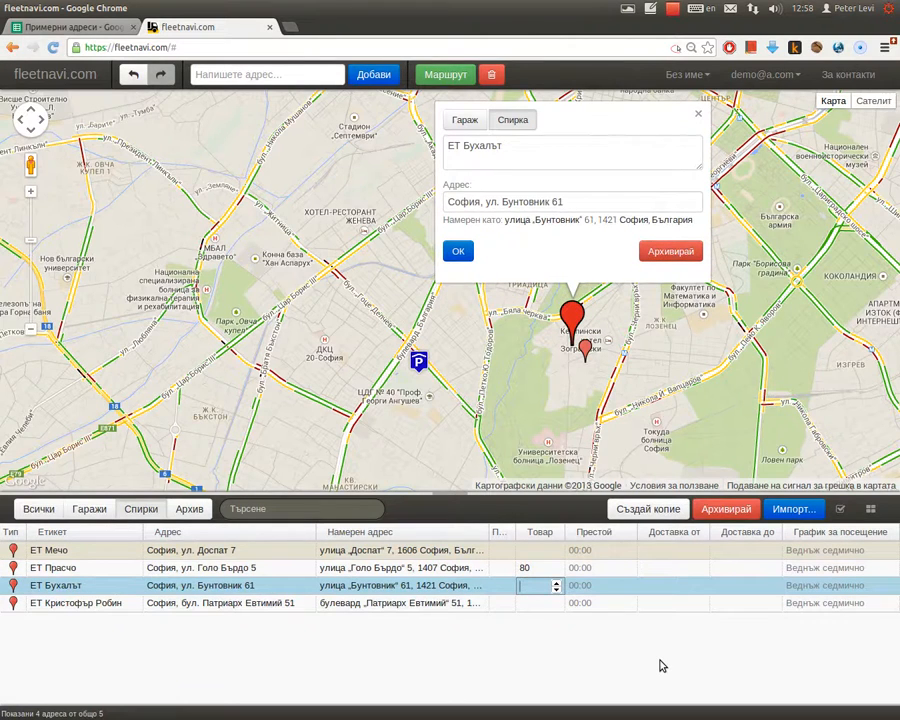
{"action": "key", "text": "Return"}
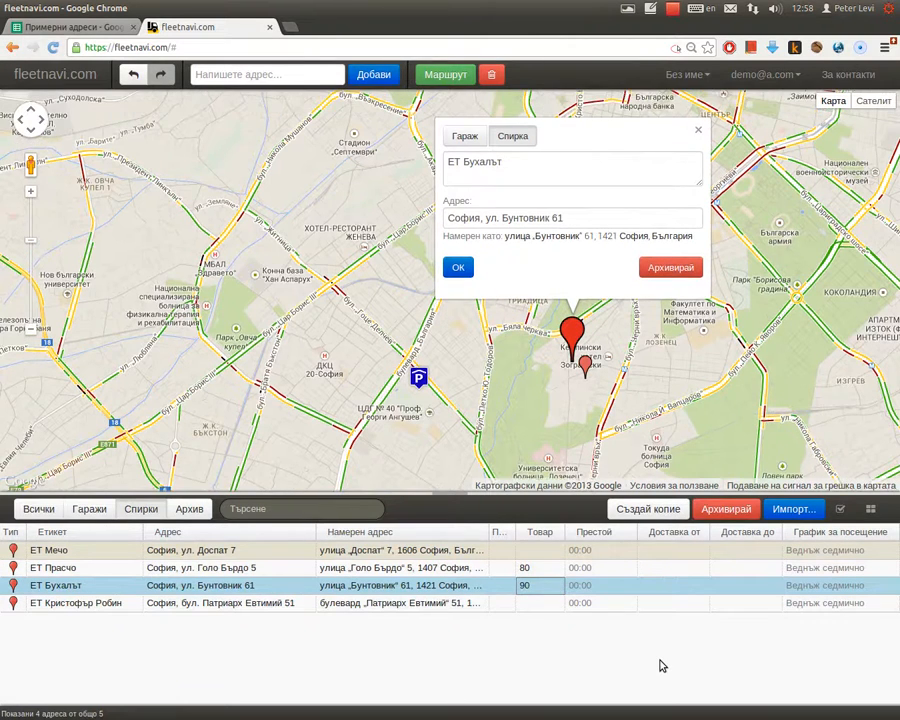
{"action": "left_click", "coordinate": [459, 270]}
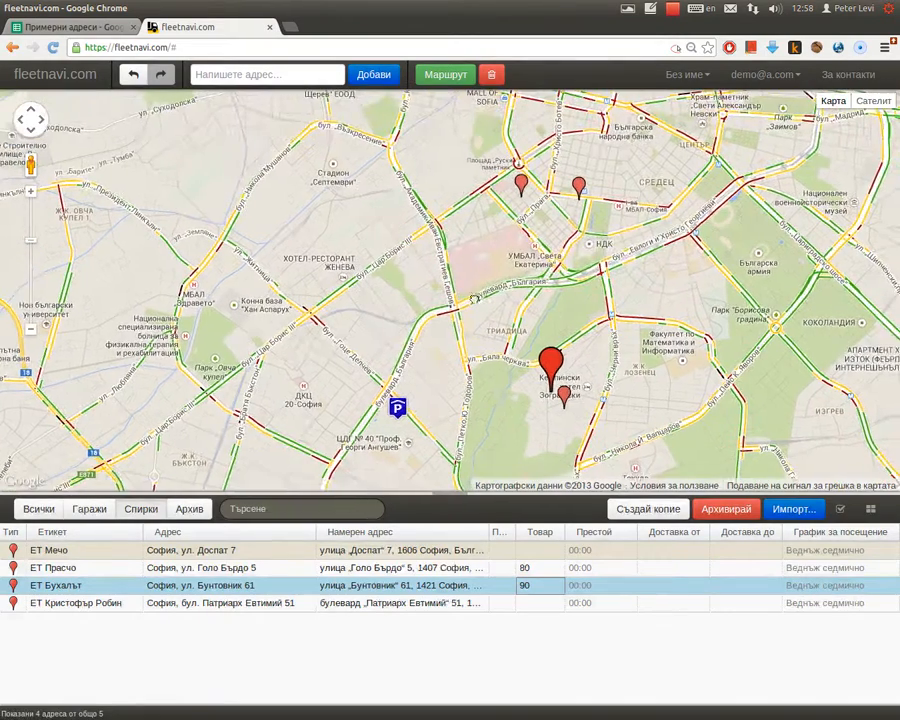
- Calculate the routes for the two vehicles and view routes K1 and K2 separately, dismissing the hints
{"action": "left_click", "coordinate": [448, 75]}
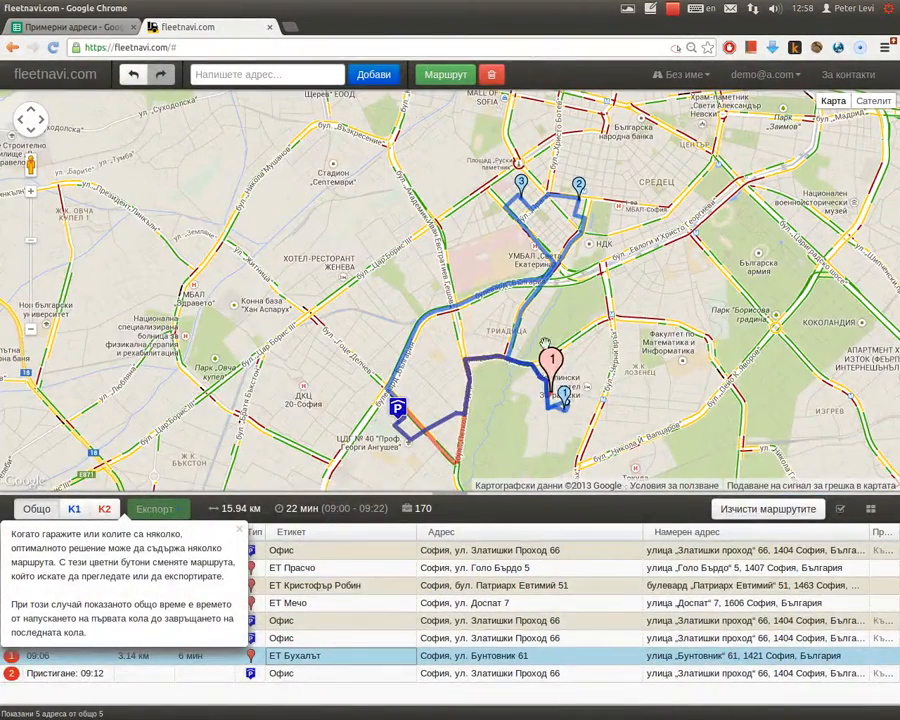
{"action": "left_click", "coordinate": [241, 530]}
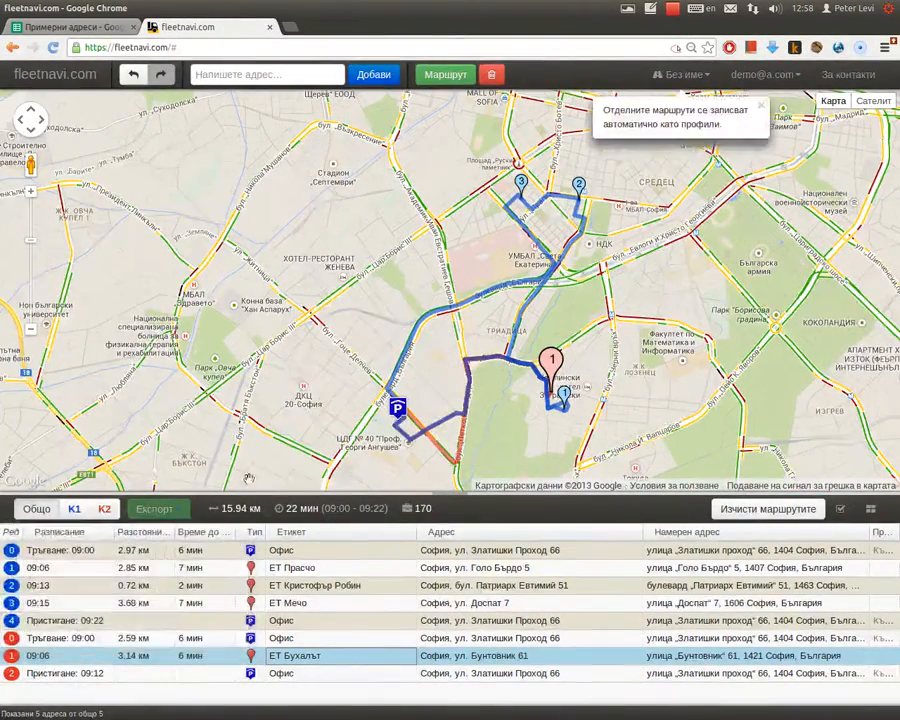
{"action": "left_click", "coordinate": [74, 510]}
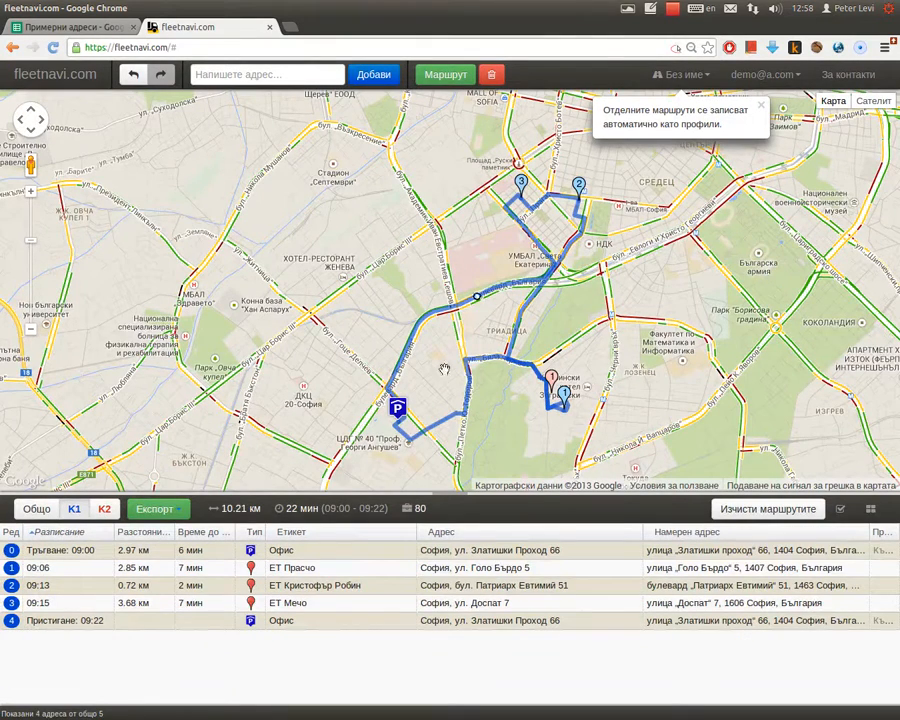
{"action": "left_click", "coordinate": [106, 510]}
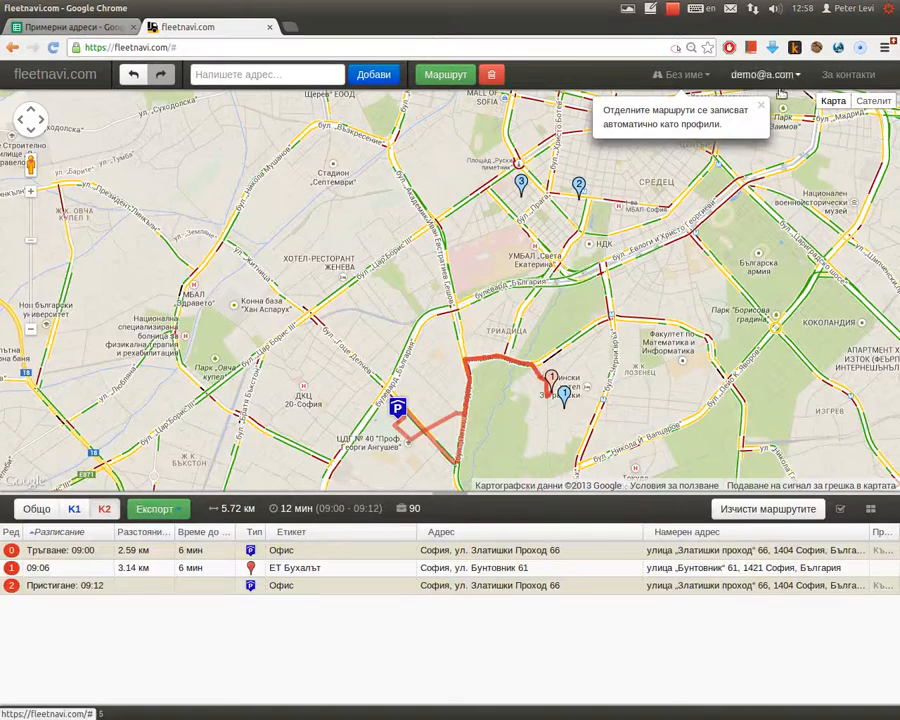
{"action": "left_click", "coordinate": [760, 105]}
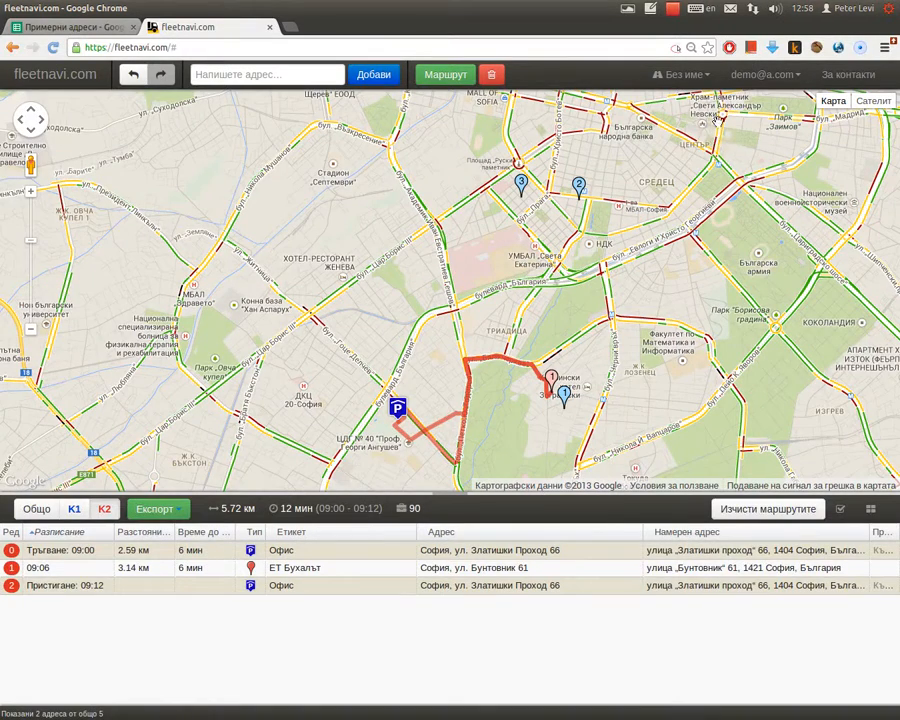
- Log out of the current demo account
{"action": "scroll", "coordinate": [659, 196], "scroll_direction": "down", "scroll_amount": 1}
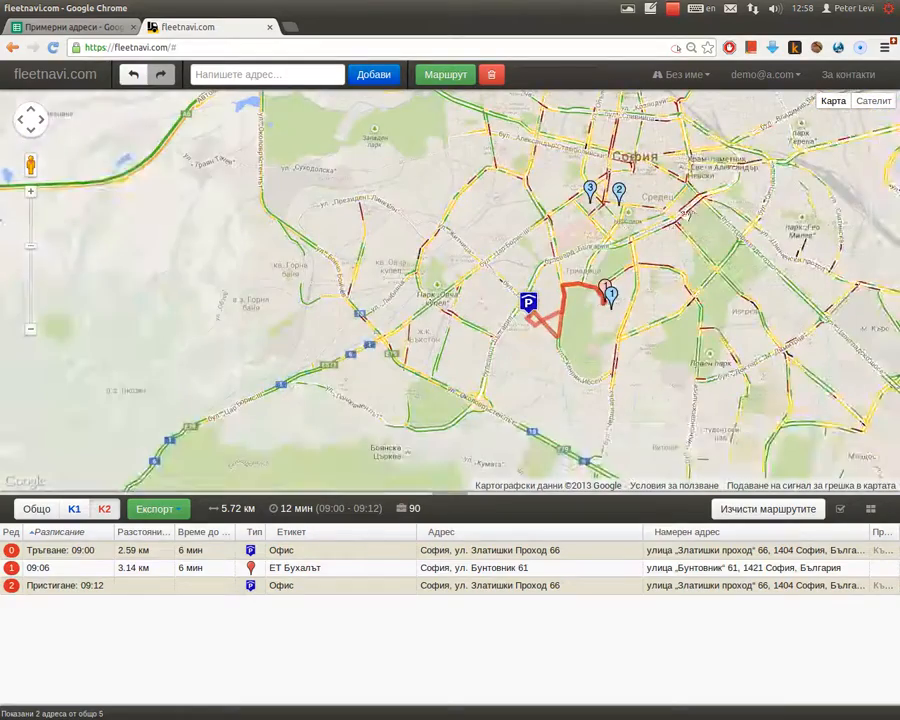
{"action": "left_click_drag", "start_coordinate": [735, 178], "coordinate": [650, 186]}
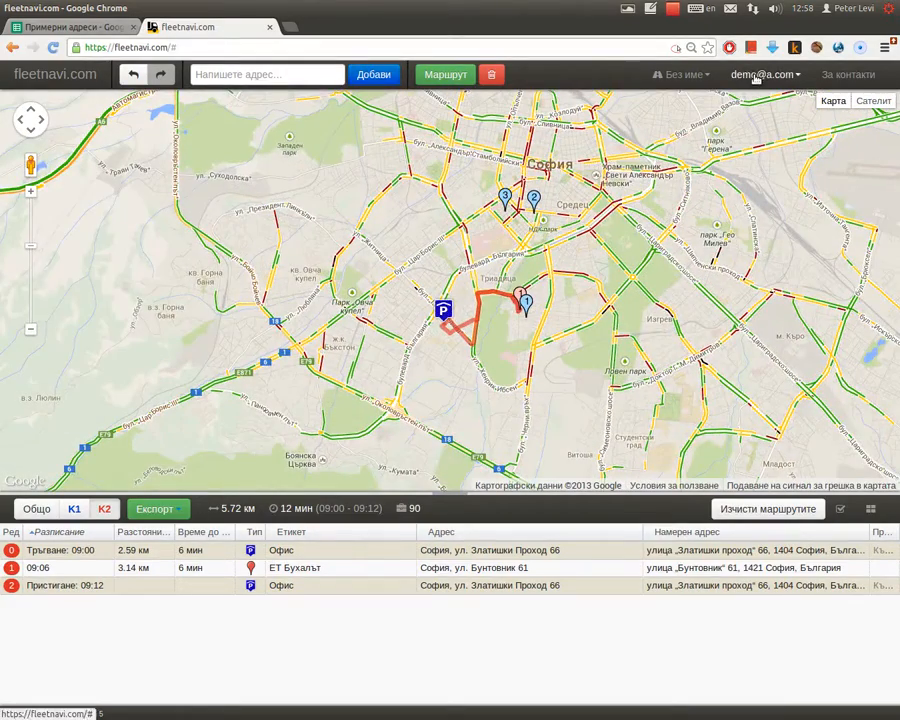
{"action": "left_click", "coordinate": [756, 76]}
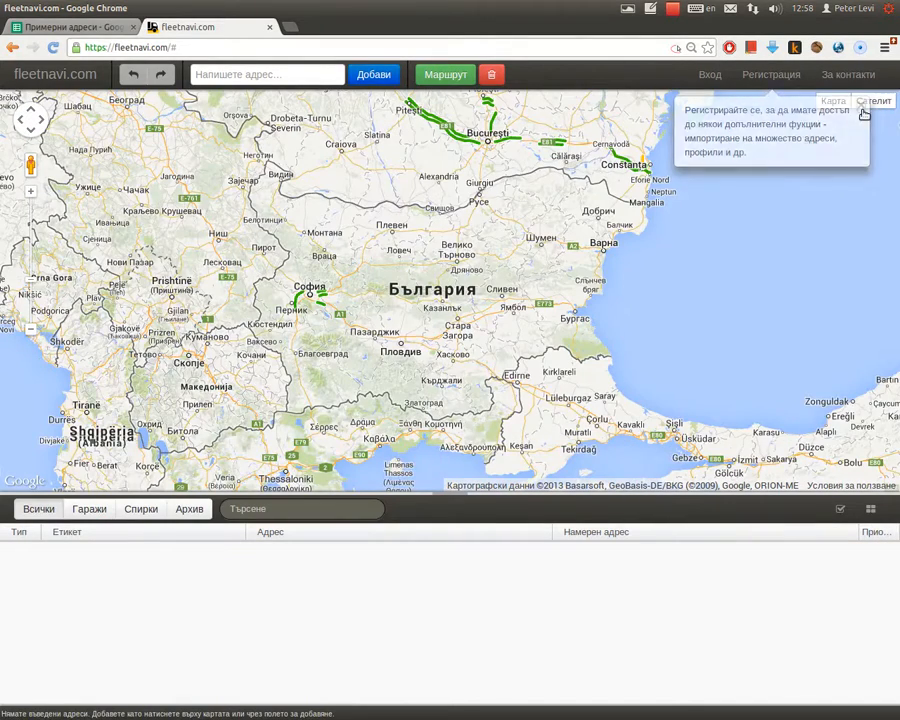
{"action": "left_click", "coordinate": [771, 76]}
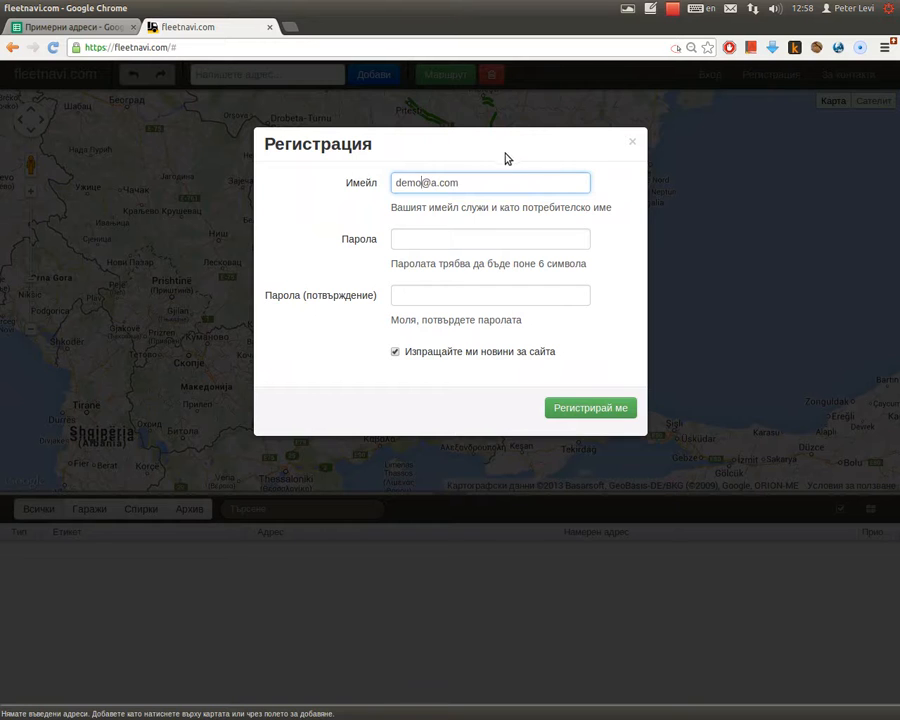
{"action": "left_click", "coordinate": [645, 161]}
- Log in to the second demo account with its e-mail and password
{"action": "left_click", "coordinate": [705, 74]}
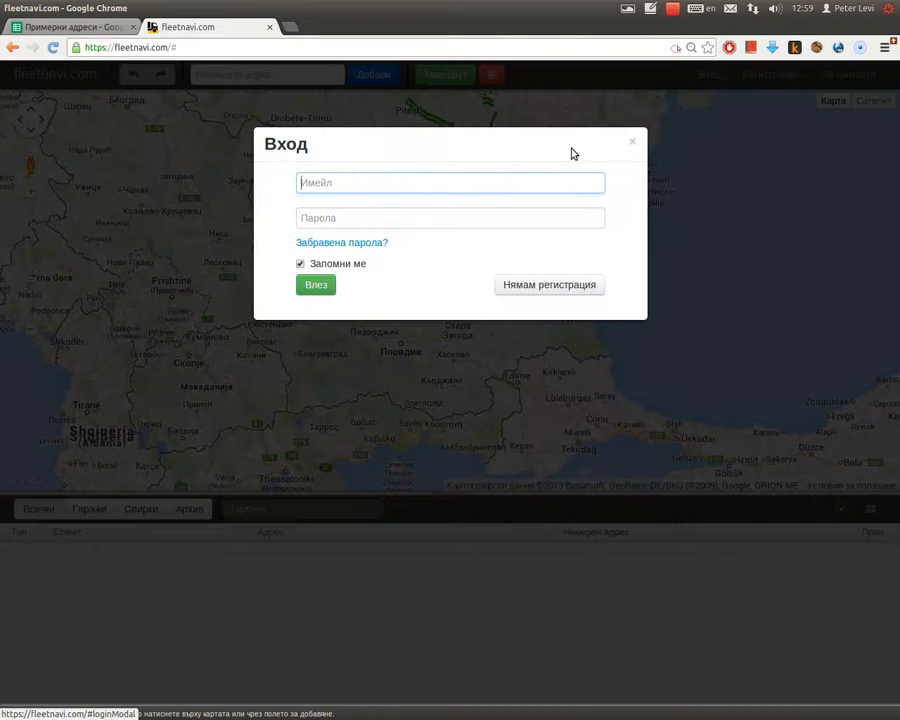
{"action": "type", "text": "post"}
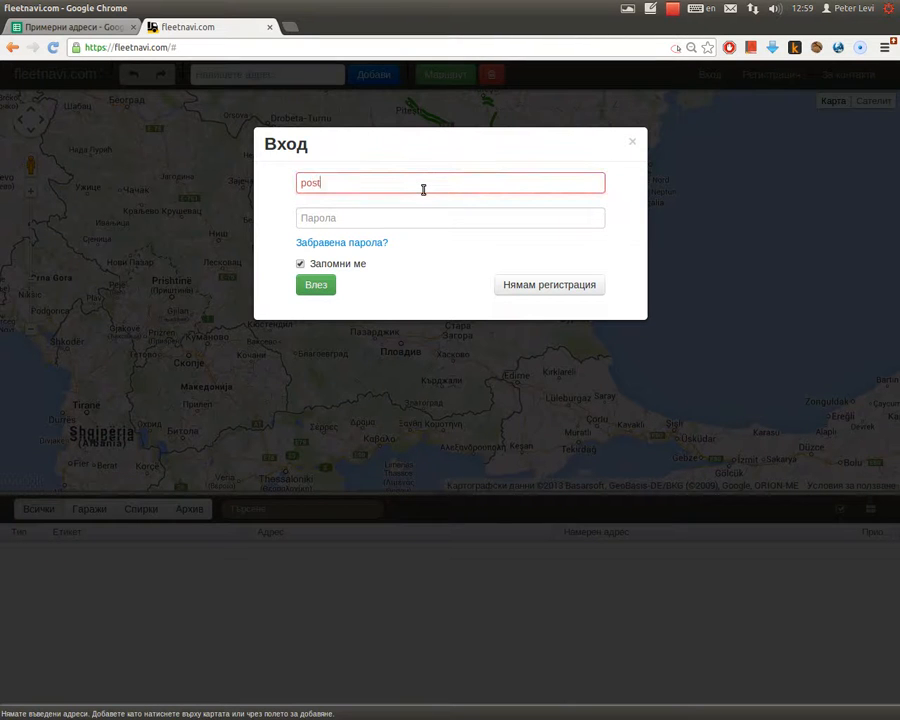
{"action": "key", "text": "BackSpace"}
{"action": "key", "text": "BackSpace"}
{"action": "key", "text": "BackSpace"}
{"action": "key", "text": "BackSpace"}
{"action": "type", "text": "demo2@a.com"}
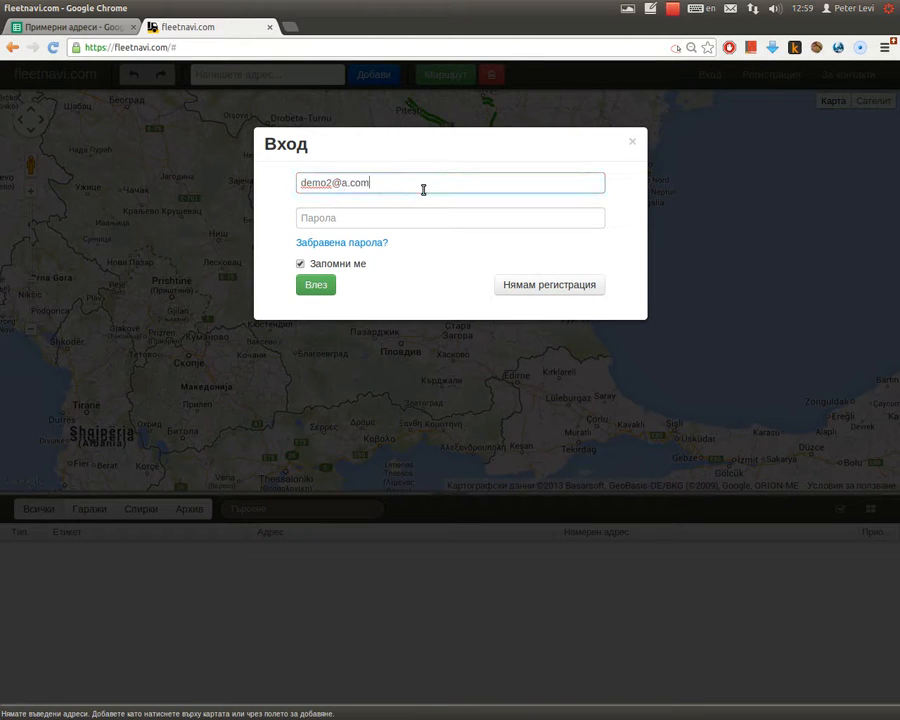
{"action": "left_click", "coordinate": [312, 287]}
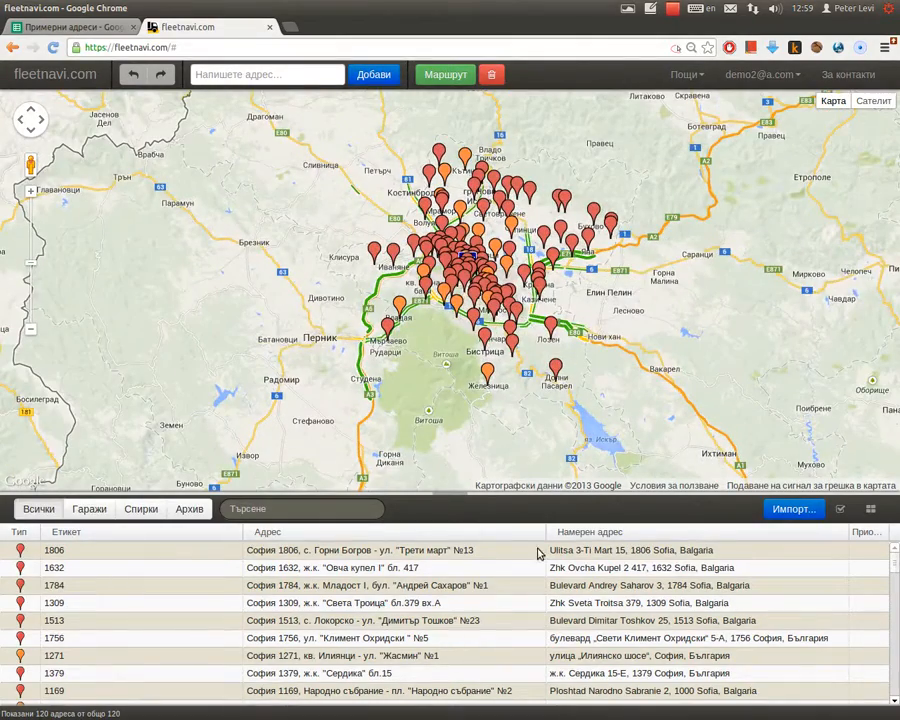
- Look through the account's address list and its markers on the map
{"action": "scroll", "coordinate": [323, 577], "scroll_direction": "down", "scroll_amount": 5}
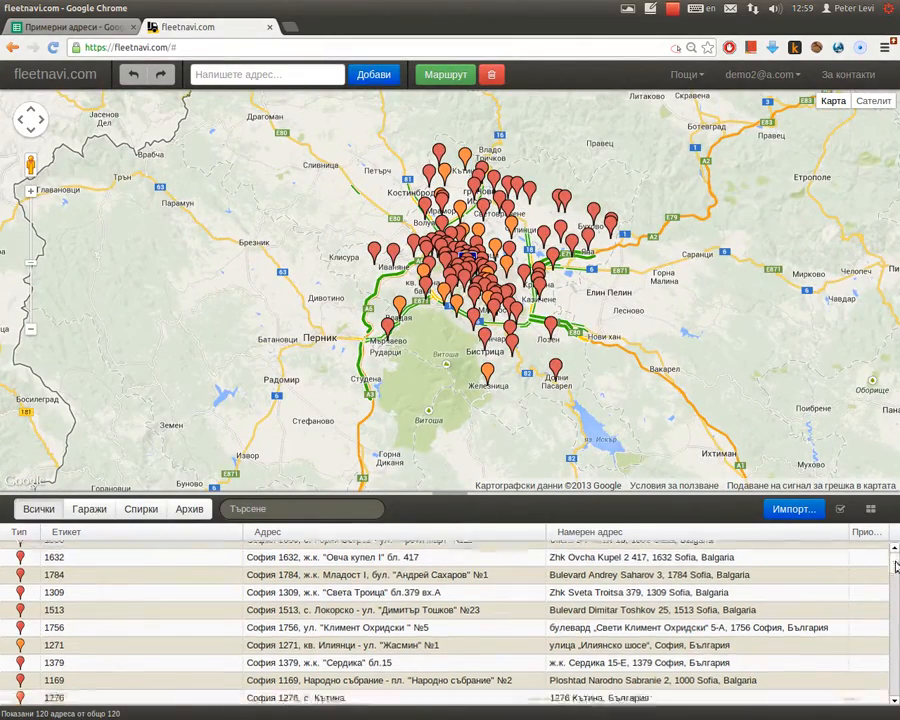
{"action": "scroll", "coordinate": [323, 577], "scroll_direction": "up", "scroll_amount": 5}
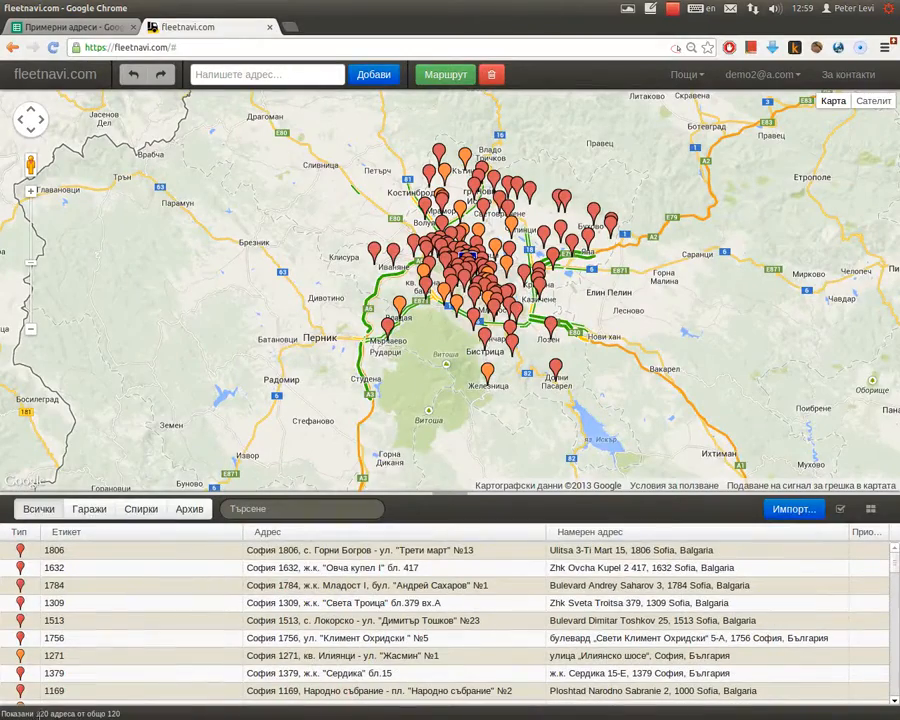
{"action": "scroll", "coordinate": [621, 360], "scroll_direction": "up", "scroll_amount": 1}
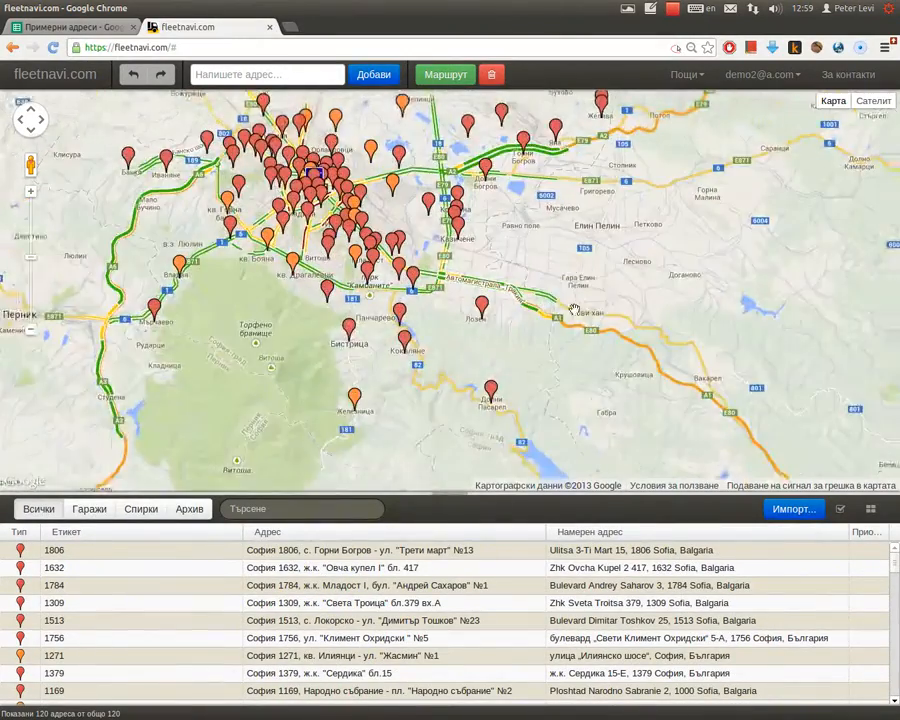
- Filter the table to garages, locate garage 1000 on the map, and show all addresses again
{"action": "left_click", "coordinate": [89, 509]}
{"action": "left_click", "coordinate": [229, 549]}
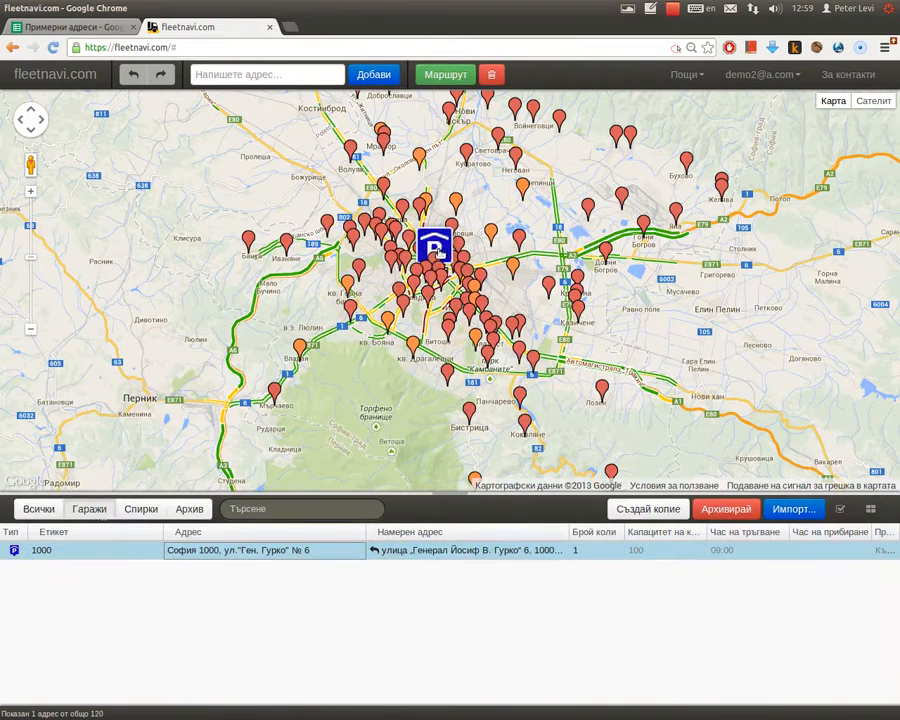
{"action": "left_click", "coordinate": [38, 509]}
{"action": "scroll", "coordinate": [746, 270], "scroll_direction": "down", "scroll_amount": 1}
{"action": "mouse_move", "coordinate": [748, 289]}
{"action": "left_mouse_down"}
{"action": "mouse_move", "coordinate": [508, 309]}
{"action": "mouse_move", "coordinate": [538, 315]}
{"action": "left_mouse_up"}
{"action": "scroll", "coordinate": [586, 286], "scroll_direction": "up", "scroll_amount": 1}
{"action": "left_click_drag", "start_coordinate": [586, 286], "coordinate": [742, 276]}
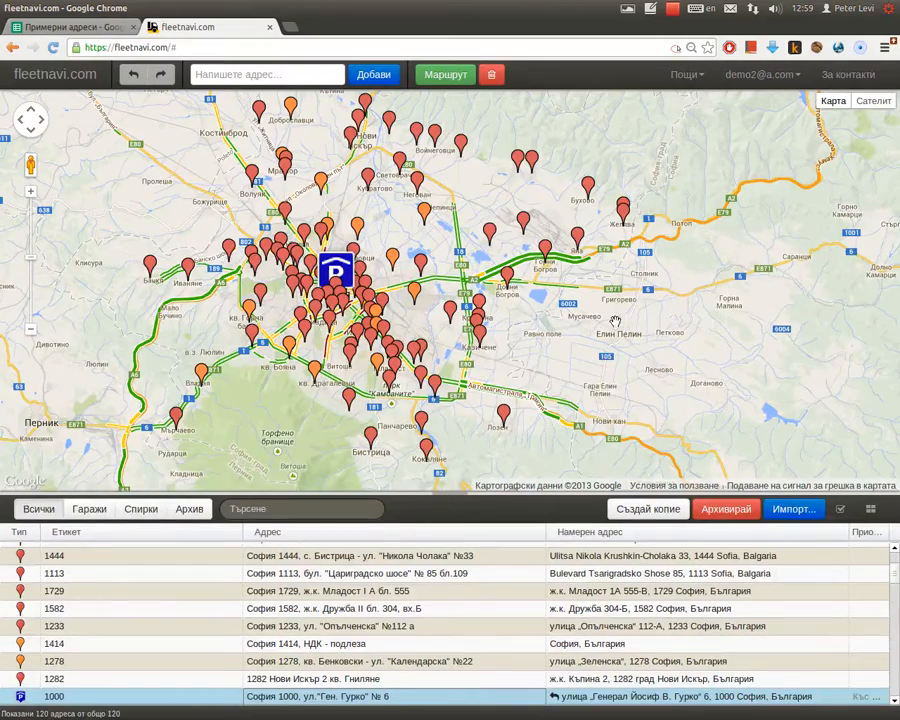
- Switch to the Примерни адреси spreadsheet and look through the long address list starting at row 10
{"action": "left_click", "coordinate": [127, 22]}
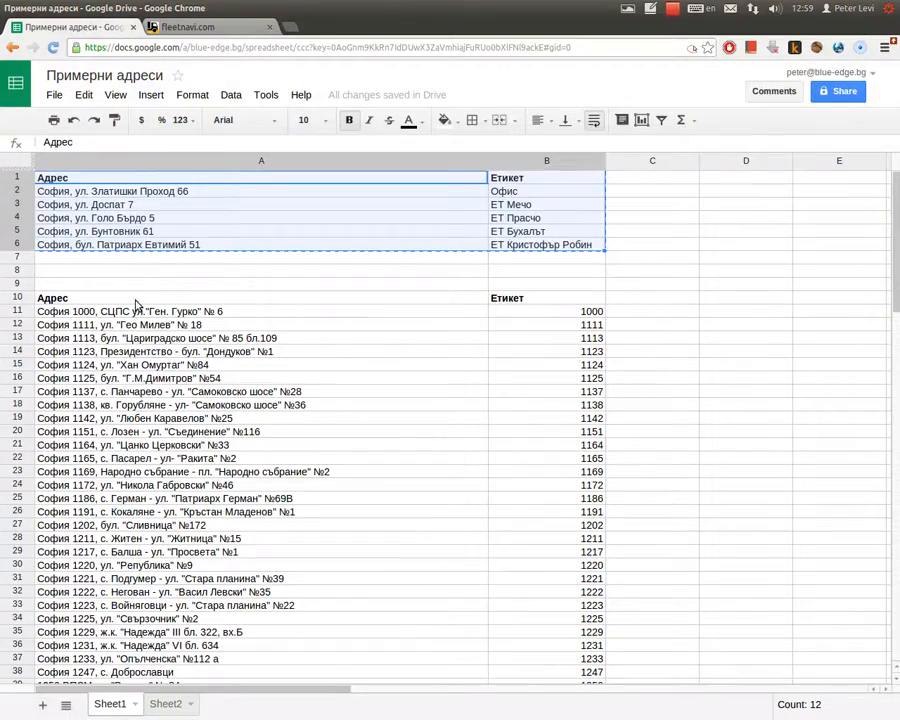
{"action": "left_click_drag", "start_coordinate": [137, 303], "coordinate": [532, 300]}
{"action": "scroll", "coordinate": [620, 430], "scroll_direction": "down", "scroll_amount": 15}
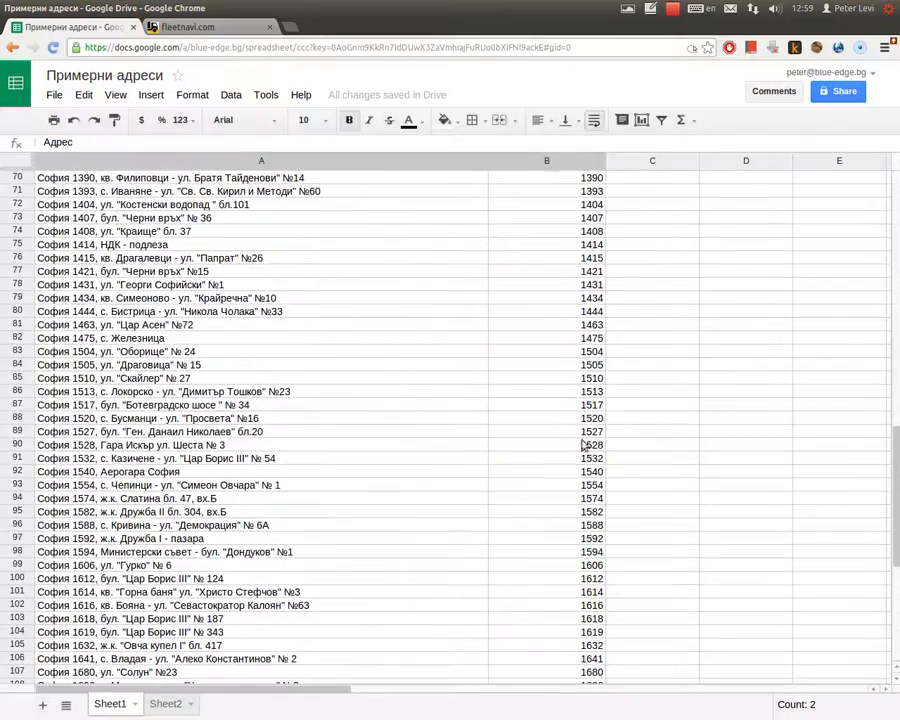
- Return to fleetnavi.com and calculate the optimal route from garage 1000 through all stops
{"action": "left_click", "coordinate": [190, 26]}
{"action": "mouse_move", "coordinate": [644, 344]}
{"action": "left_mouse_down"}
{"action": "mouse_move", "coordinate": [724, 349]}
{"action": "mouse_move", "coordinate": [750, 361]}
{"action": "left_mouse_up"}
{"action": "scroll", "coordinate": [750, 300], "scroll_direction": "down", "scroll_amount": 1}
{"action": "left_click_drag", "start_coordinate": [735, 208], "coordinate": [589, 206]}
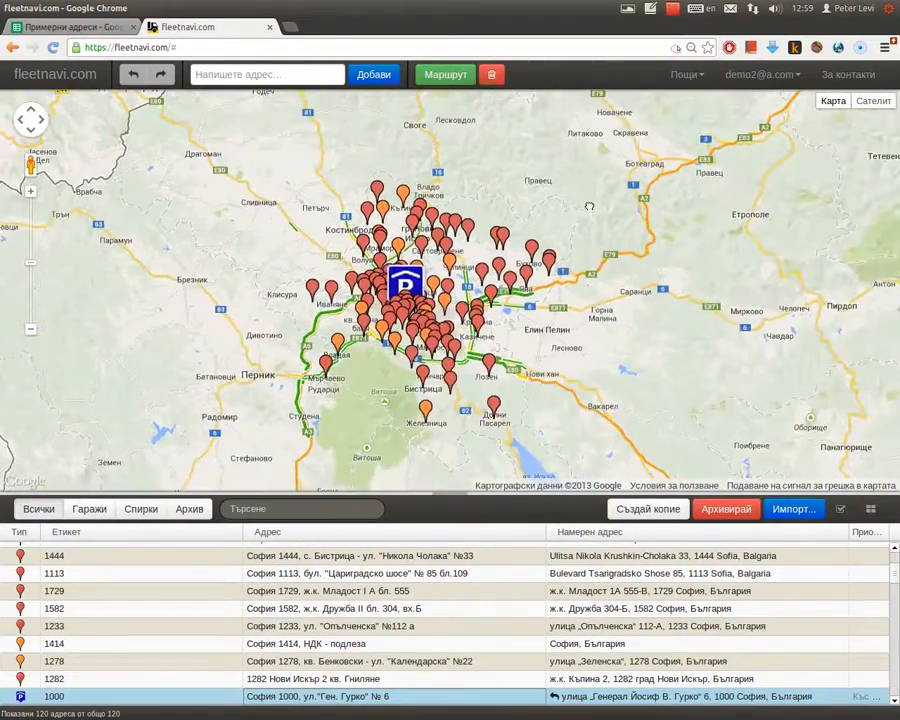
{"action": "left_click", "coordinate": [441, 77]}
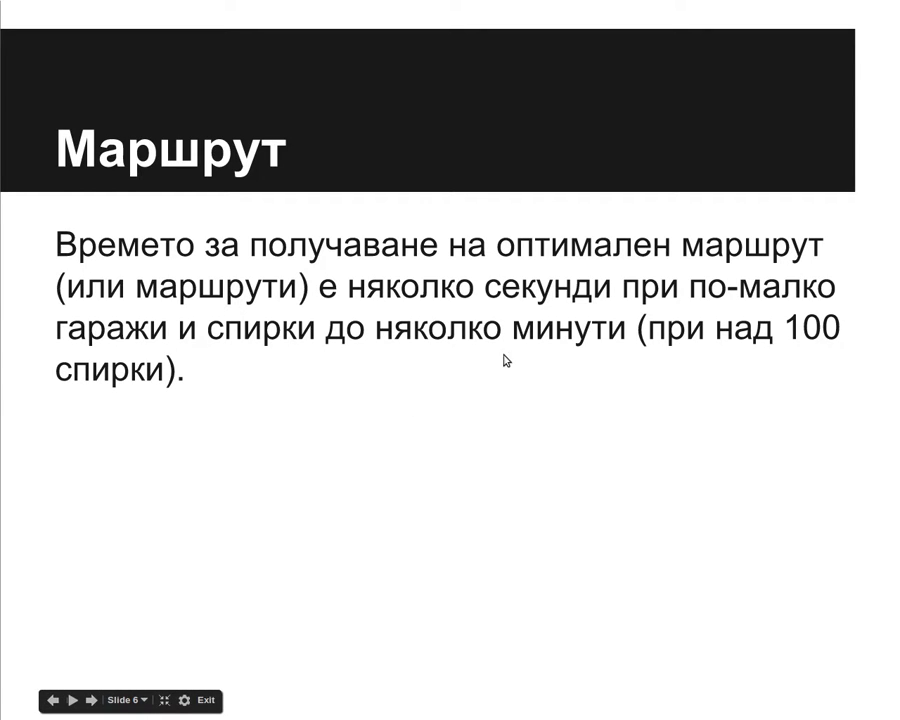
{"action": "key", "text": "alt+Tab"}
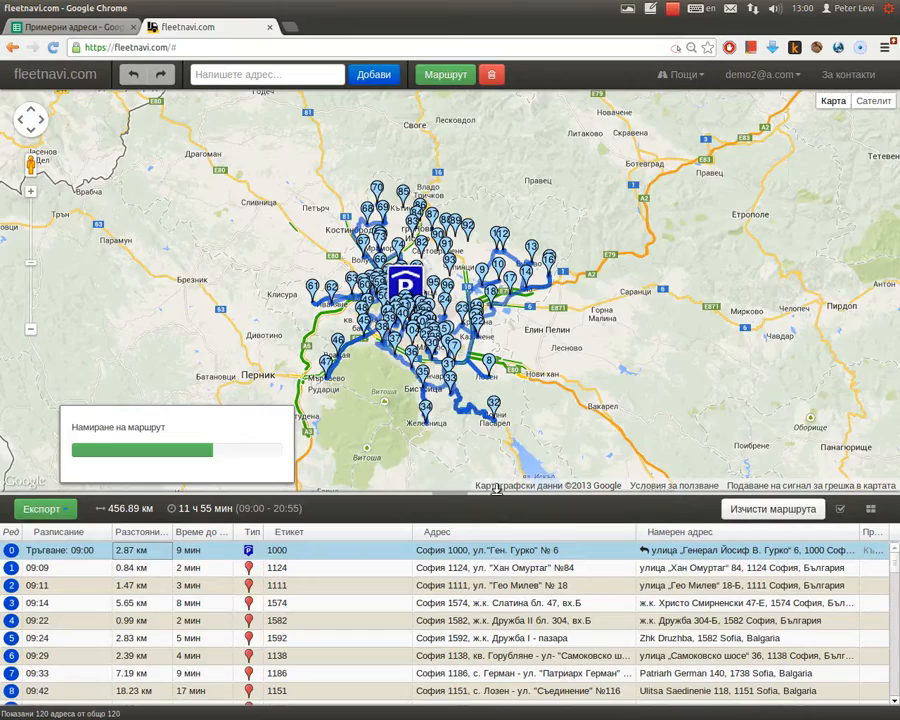
- Step through the calculated route's stops in order, from the garage to stop 28, following each on the map
{"action": "scroll", "coordinate": [571, 359], "scroll_direction": "up", "scroll_amount": 1}
{"action": "left_click_drag", "start_coordinate": [561, 315], "coordinate": [745, 383]}
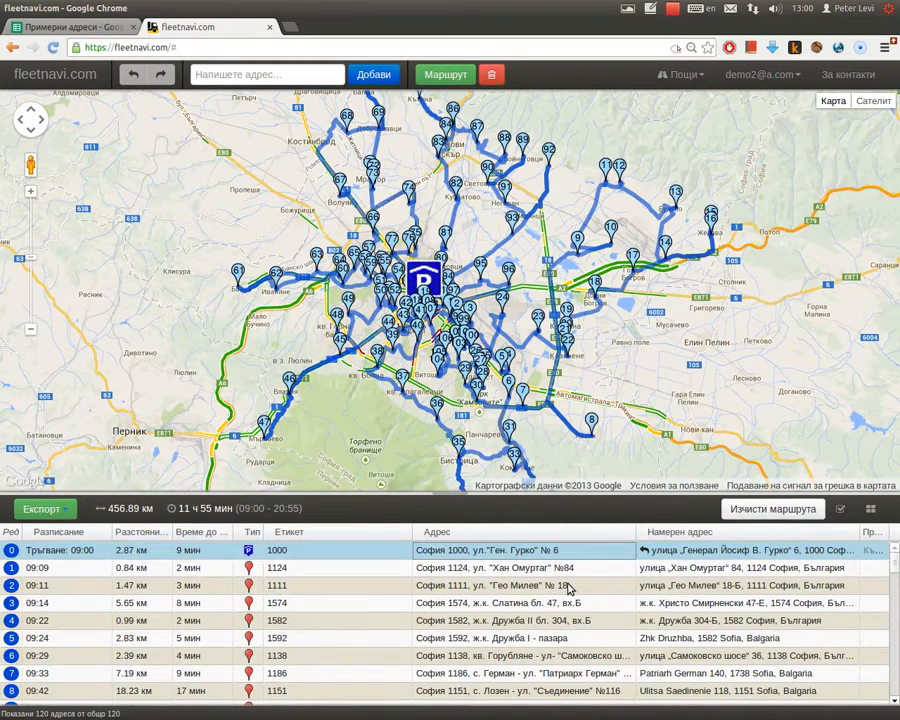
{"action": "key", "text": "Down"}
{"action": "key", "text": "Down"}
{"action": "key", "text": "Down"}
{"action": "key", "text": "Down"}
{"action": "key", "text": "Down"}
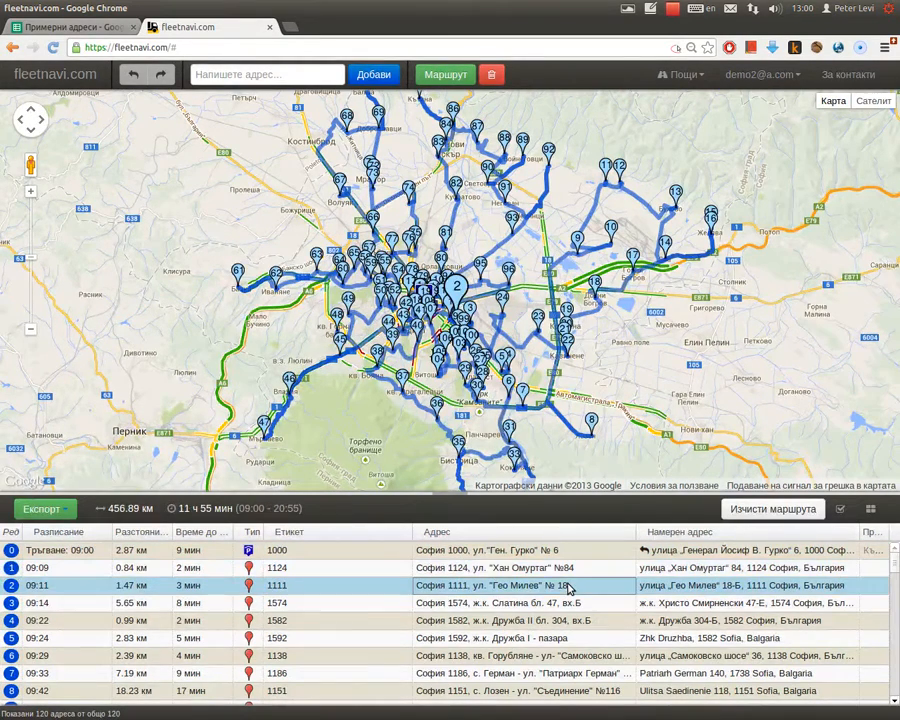
{"action": "key", "text": "Down"}
{"action": "key", "text": "Down"}
{"action": "key", "text": "Down"}
{"action": "key", "text": "Down"}
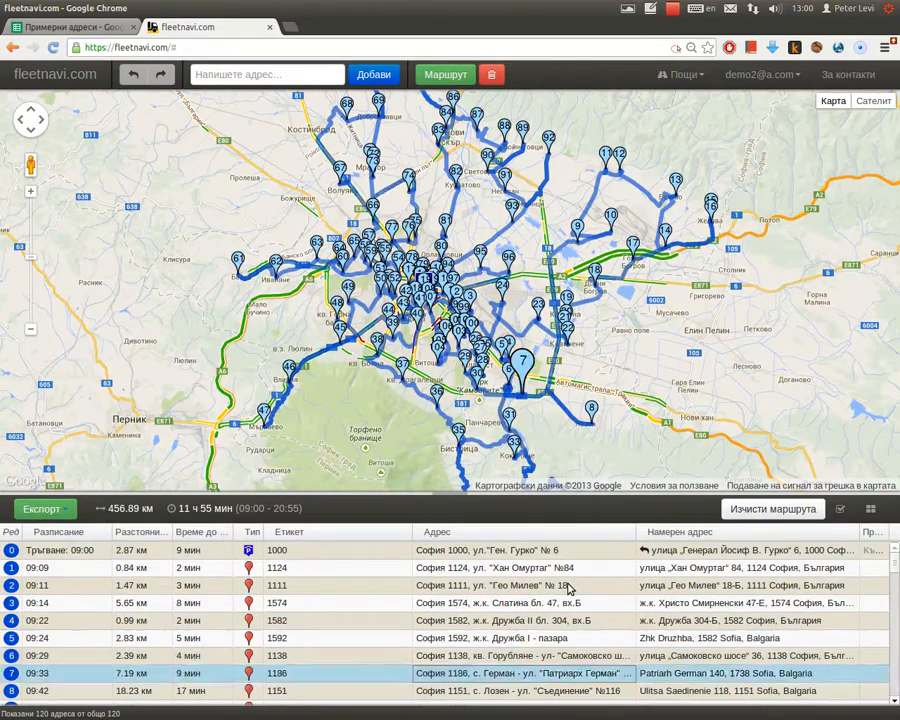
{"action": "key", "text": "Down"}
{"action": "key", "text": "Down"}
{"action": "key", "text": "Down"}
{"action": "key", "text": "Down"}
{"action": "key", "text": "Down"}
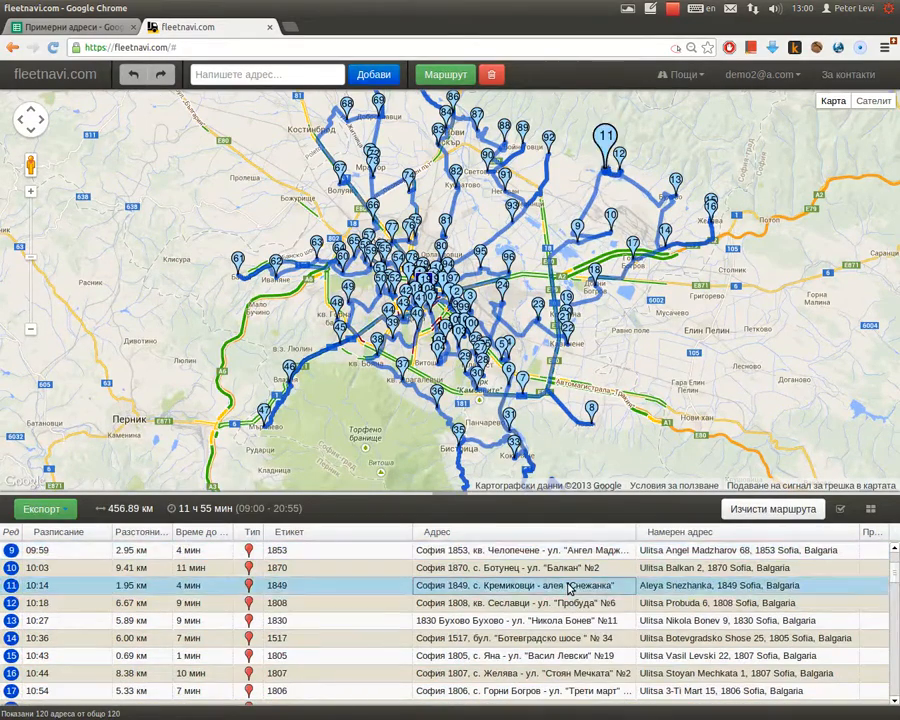
{"action": "key", "text": "Down"}
{"action": "key", "text": "Down"}
{"action": "key", "text": "Down"}
{"action": "key", "text": "Down"}
{"action": "key", "text": "Down"}
{"action": "key", "text": "Down"}
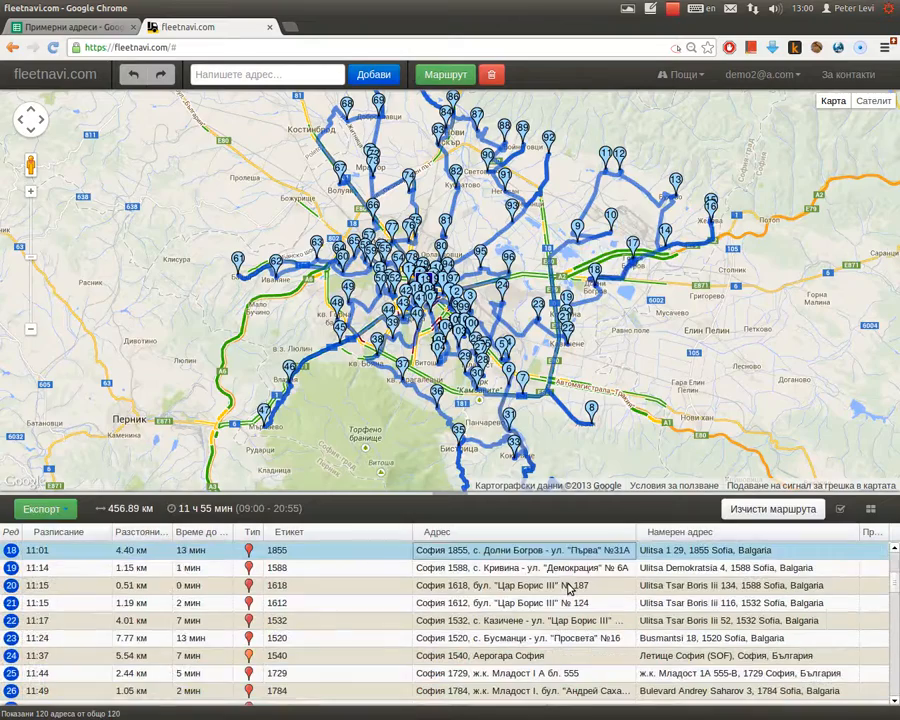
{"action": "key", "text": "Down"}
{"action": "key", "text": "Down"}
{"action": "key", "text": "Down"}
{"action": "key", "text": "Down"}
{"action": "key", "text": "Down"}
{"action": "key", "text": "Down"}
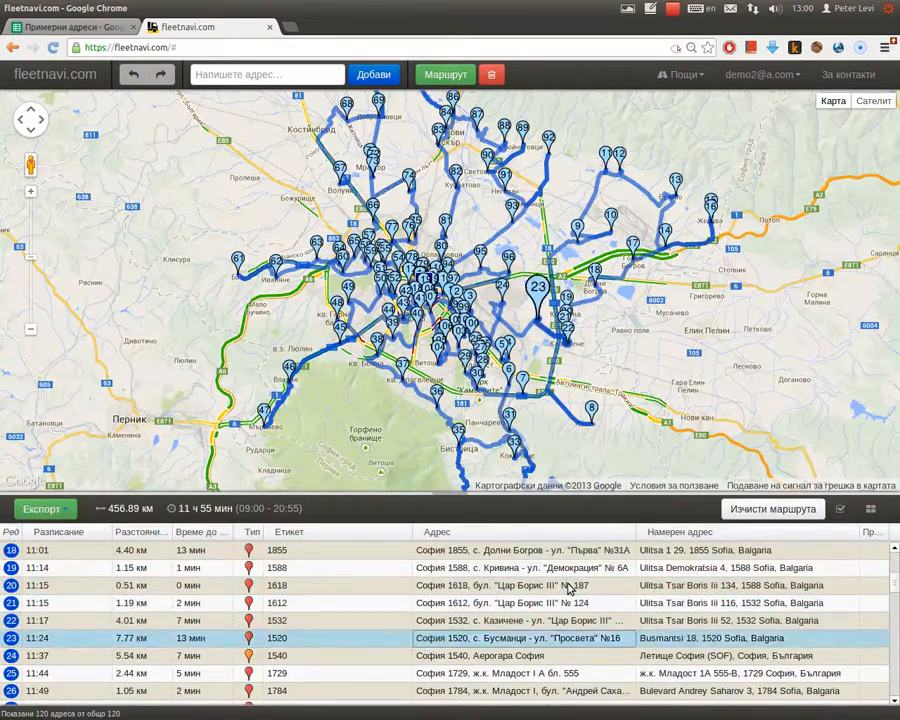
{"action": "key", "text": "Down"}
{"action": "key", "text": "Down"}
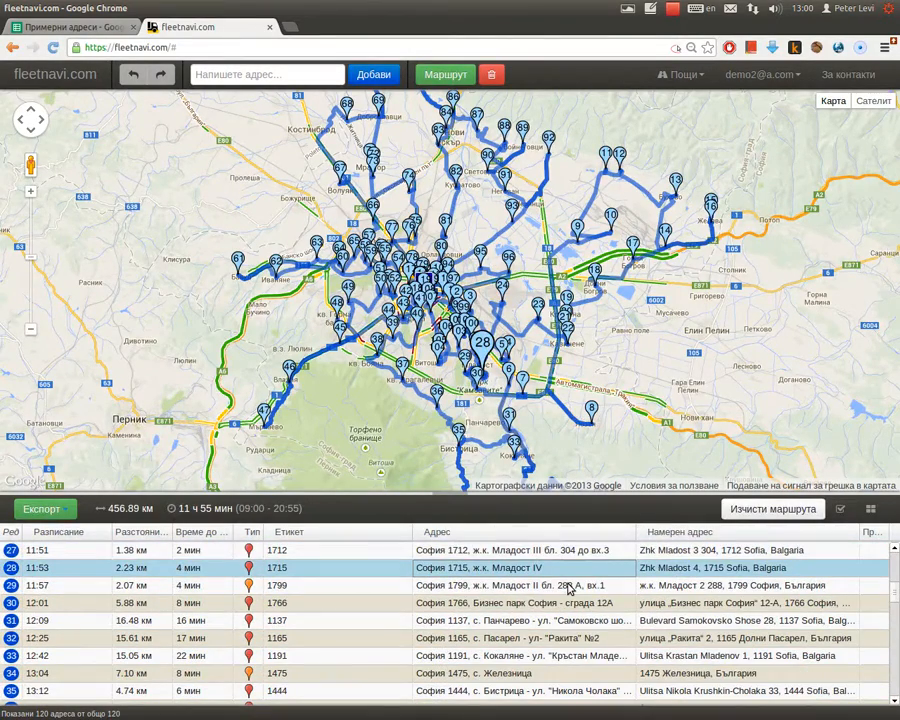
- Step through the remaining route stops in order, from stop 29 to the arrival at garage 1000, following each on the map
{"action": "key", "text": "Down"}
{"action": "key", "text": "Down"}
{"action": "key", "text": "Down"}
{"action": "key", "text": "Down"}
{"action": "key", "text": "Down"}
{"action": "key", "text": "Down"}
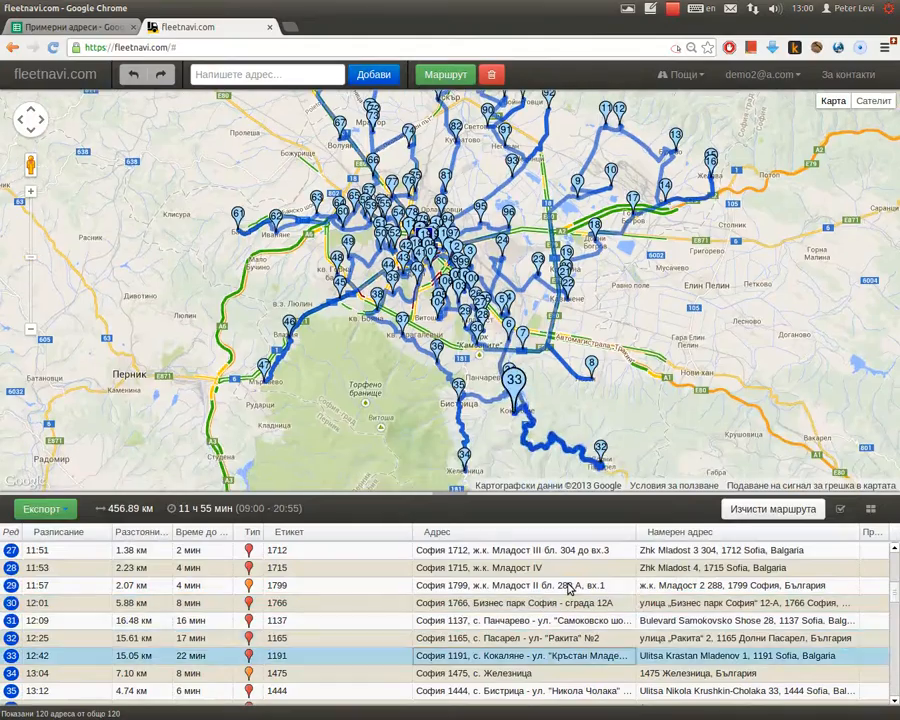
{"action": "key", "text": "Down"}
{"action": "key", "text": "Down"}
{"action": "key", "text": "Down"}
{"action": "key", "text": "Down"}
{"action": "key", "text": "Down"}
{"action": "key", "text": "Down"}
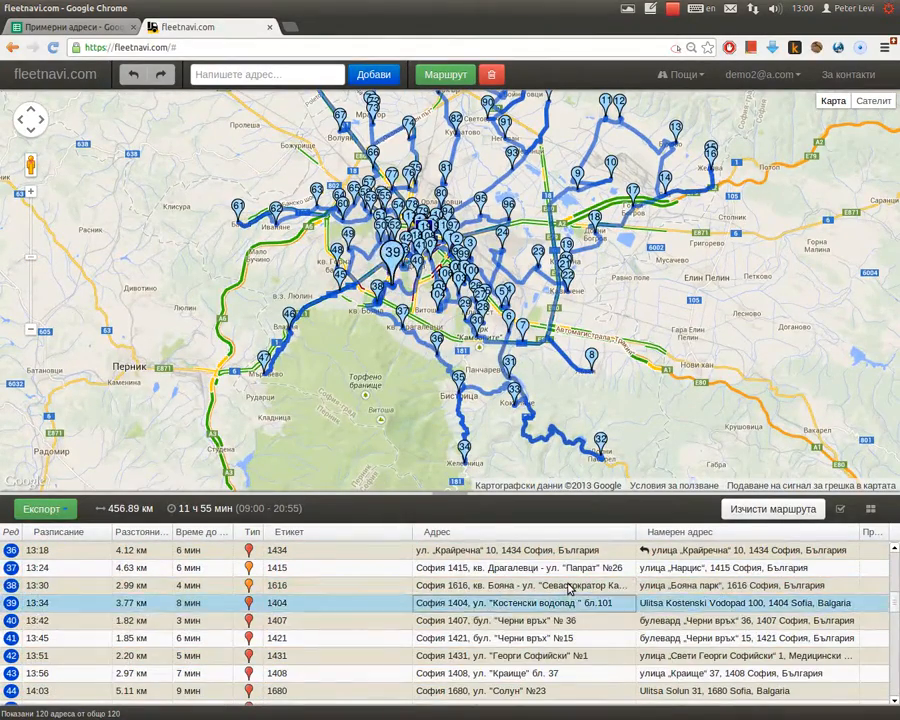
{"action": "key", "text": "Down"}
{"action": "key", "text": "Down"}
{"action": "key", "text": "Down"}
{"action": "key", "text": "Down"}
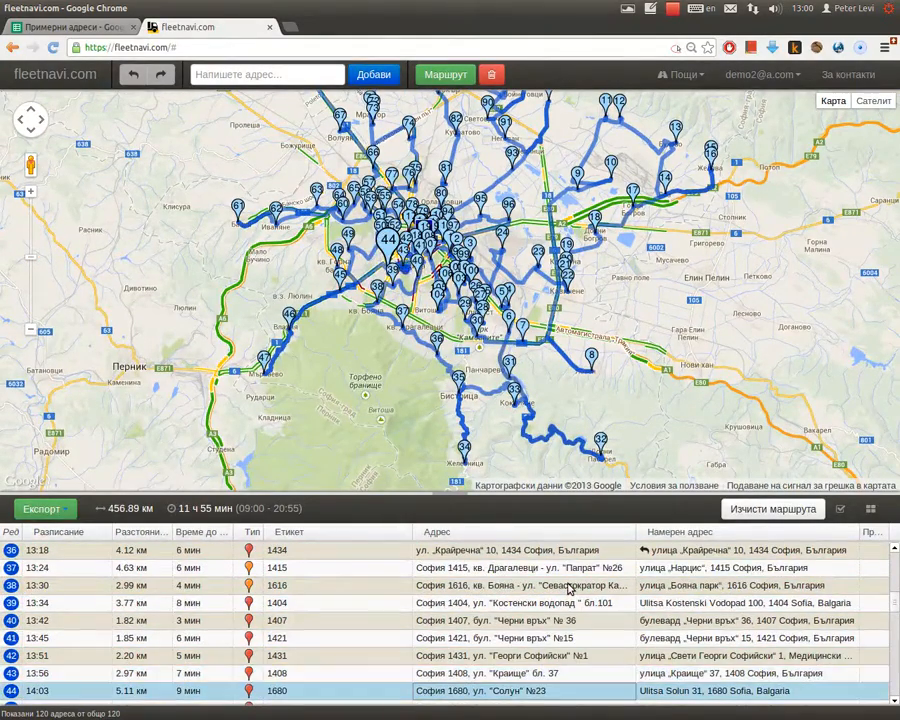
{"action": "key", "text": "Down"}
{"action": "key", "text": "Down"}
{"action": "key", "text": "Down"}
{"action": "key", "text": "Down"}
{"action": "key", "text": "Down"}
{"action": "key", "text": "Down"}
{"action": "key", "text": "Down"}
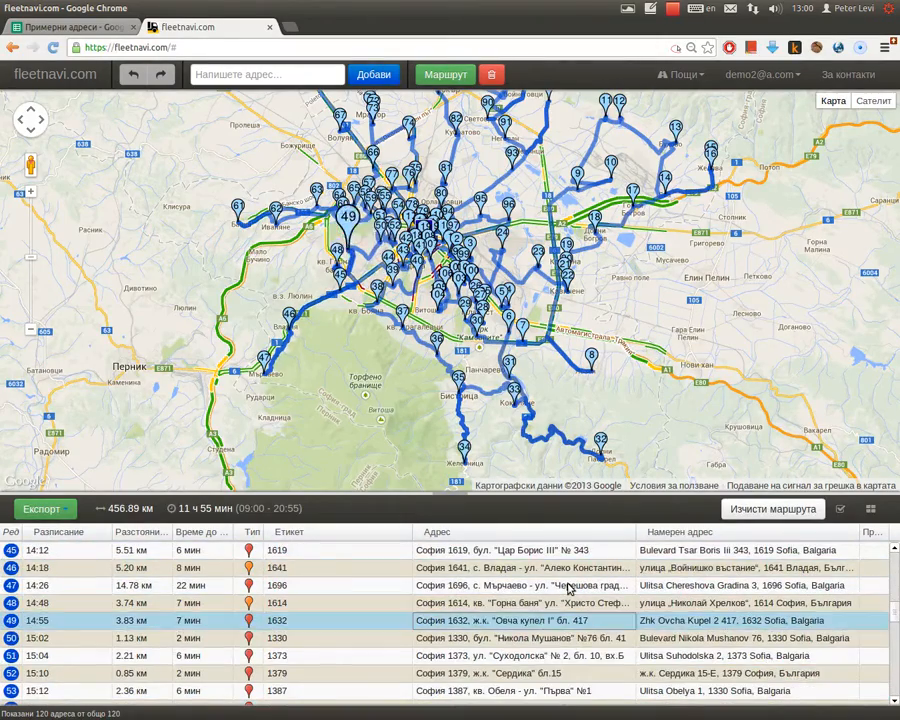
{"action": "key", "text": "Down"}
{"action": "key", "text": "Down"}
{"action": "key", "text": "Down"}
{"action": "key", "text": "Down"}
{"action": "key", "text": "Down"}
{"action": "key", "text": "Down"}
{"action": "key", "text": "Down"}
{"action": "key", "text": "Down"}
{"action": "key", "text": "Down"}
{"action": "key", "text": "Down"}
{"action": "key", "text": "Down"}
{"action": "key", "text": "Down"}
{"action": "key", "text": "Down"}
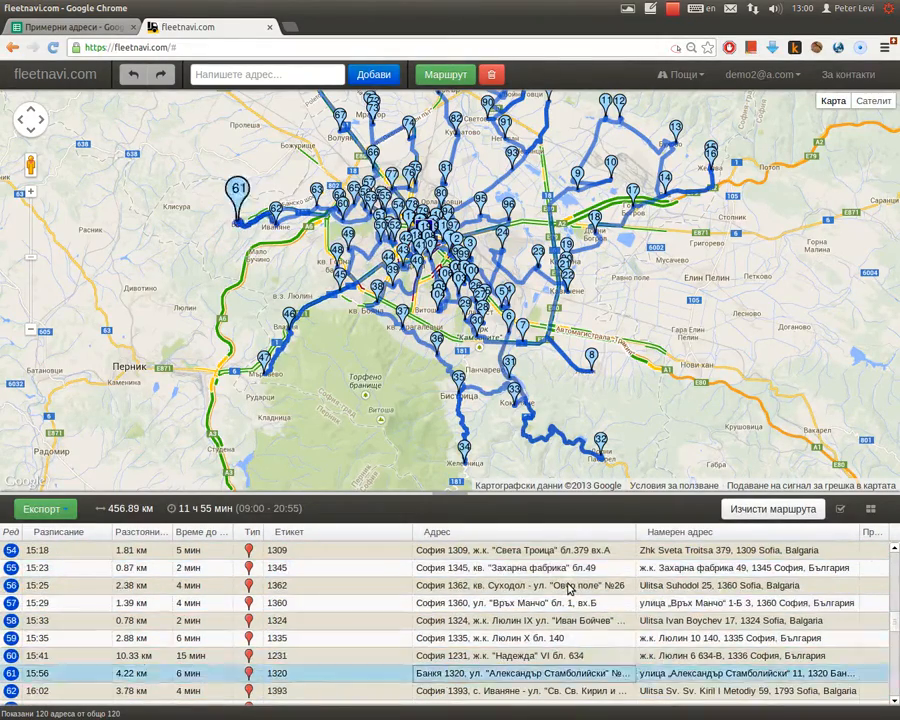
{"action": "key", "text": "Down"}
{"action": "key", "text": "Down"}
{"action": "key", "text": "Down"}
{"action": "key", "text": "Down"}
{"action": "key", "text": "Down"}
{"action": "key", "text": "Down"}
{"action": "key", "text": "Down"}
{"action": "key", "text": "Down"}
{"action": "key", "text": "Down"}
{"action": "key", "text": "Down"}
{"action": "key", "text": "Down"}
{"action": "key", "text": "Down"}
{"action": "key", "text": "Down"}
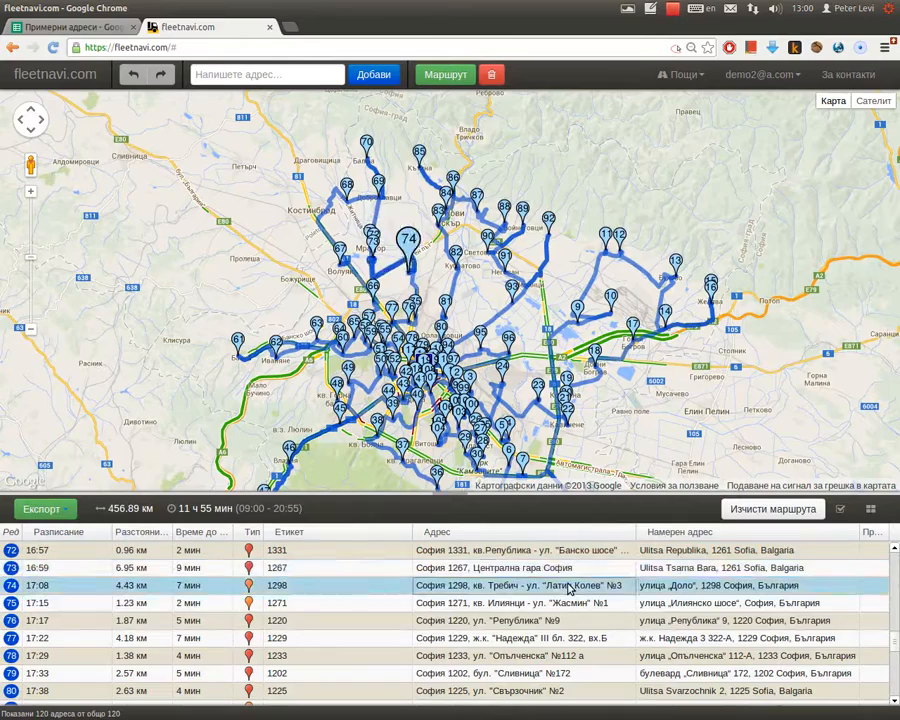
{"action": "key", "text": "Down"}
{"action": "key", "text": "Down"}
{"action": "key", "text": "Down"}
{"action": "key", "text": "Down"}
{"action": "key", "text": "Down"}
{"action": "key", "text": "Down"}
{"action": "key", "text": "Down"}
{"action": "key", "text": "Down"}
{"action": "key", "text": "Down"}
{"action": "key", "text": "Down"}
{"action": "key", "text": "Down"}
{"action": "key", "text": "Down"}
{"action": "key", "text": "Down"}
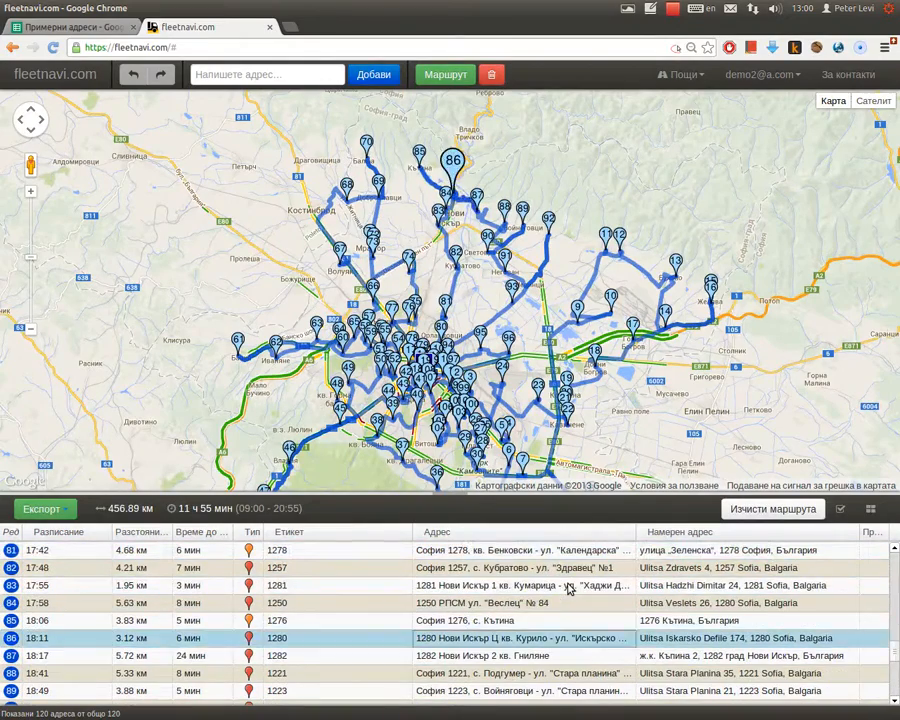
{"action": "key", "text": "Down"}
{"action": "key", "text": "Down"}
{"action": "key", "text": "Down"}
{"action": "key", "text": "Down"}
{"action": "key", "text": "Down"}
{"action": "key", "text": "Down"}
{"action": "key", "text": "Down"}
{"action": "key", "text": "Down"}
{"action": "key", "text": "Down"}
{"action": "key", "text": "Down"}
{"action": "key", "text": "Down"}
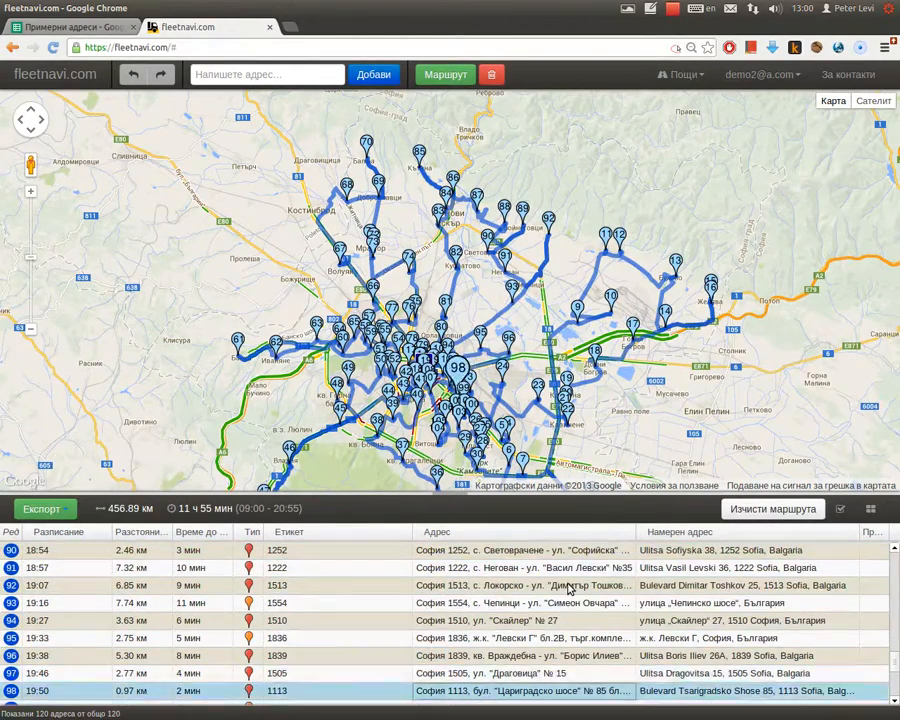
{"action": "key", "text": "Down"}
{"action": "key", "text": "Down"}
{"action": "key", "text": "Down"}
{"action": "key", "text": "Down"}
{"action": "key", "text": "Down"}
{"action": "key", "text": "Down"}
{"action": "key", "text": "Down"}
{"action": "key", "text": "Down"}
{"action": "key", "text": "Down"}
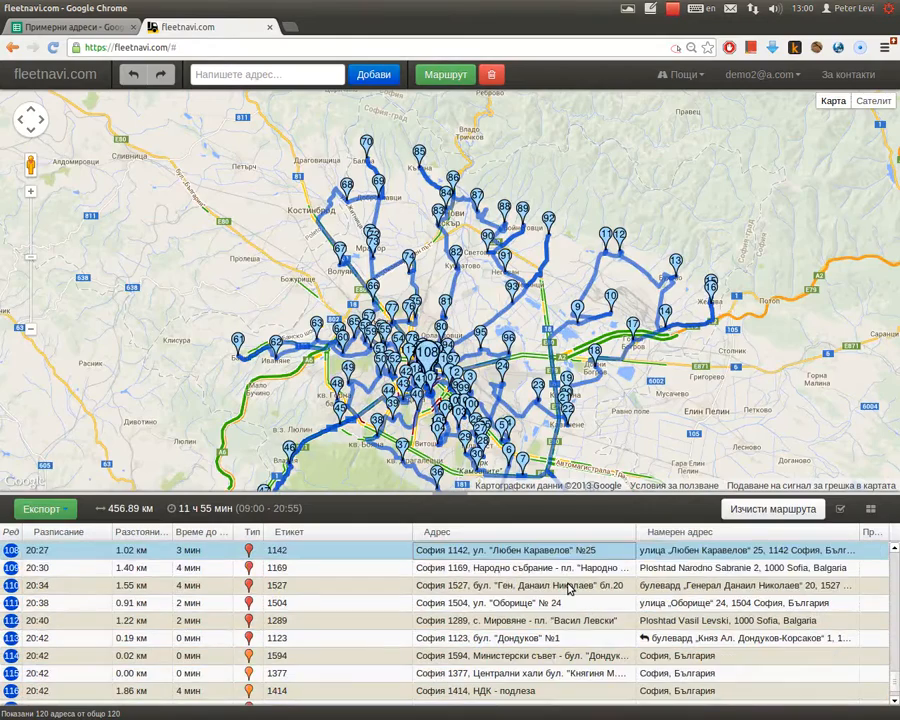
{"action": "key", "text": "Down"}
{"action": "key", "text": "Down"}
{"action": "key", "text": "Down"}
{"action": "key", "text": "Down"}
{"action": "key", "text": "Down"}
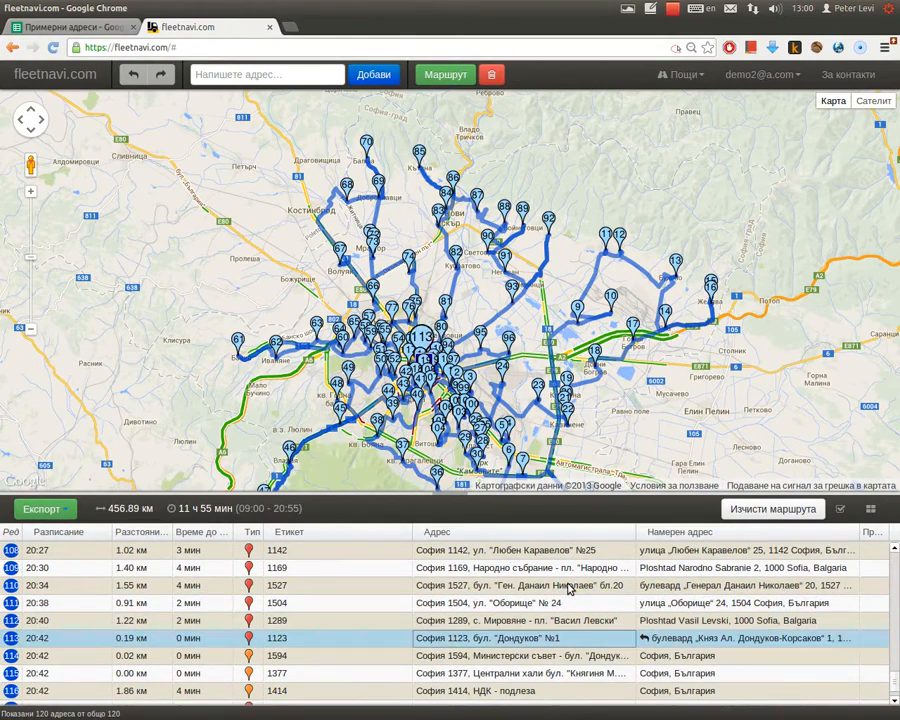
{"action": "key", "text": "Down"}
{"action": "key", "text": "Down"}
{"action": "key", "text": "Down"}
{"action": "key", "text": "Down"}
{"action": "key", "text": "Down"}
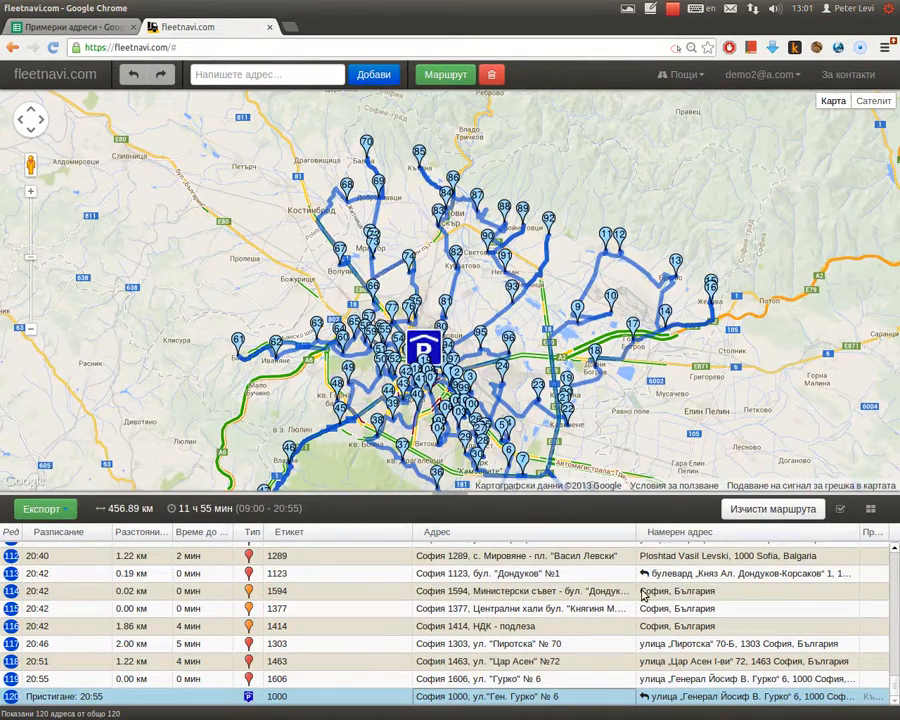
{"action": "key", "text": "alt"}
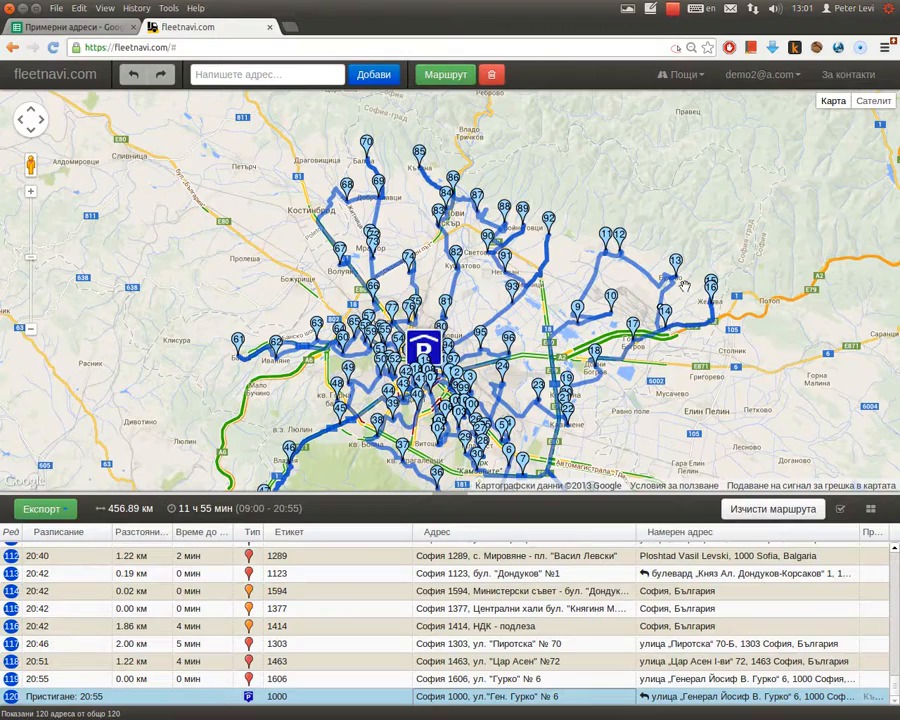
- Sign out of the current account and log in to the other demo account with its e-mail address
{"action": "left_click", "coordinate": [755, 74]}
{"action": "left_click", "coordinate": [635, 263]}
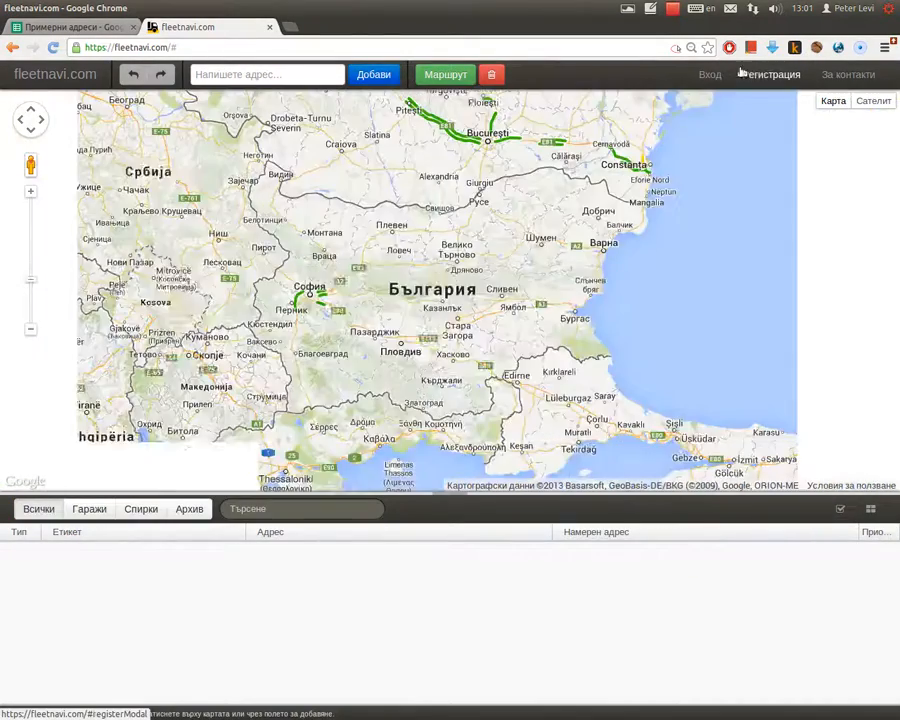
{"action": "left_click", "coordinate": [707, 74]}
{"action": "type", "text": "demo@a.com"}
{"action": "left_click", "coordinate": [312, 286]}
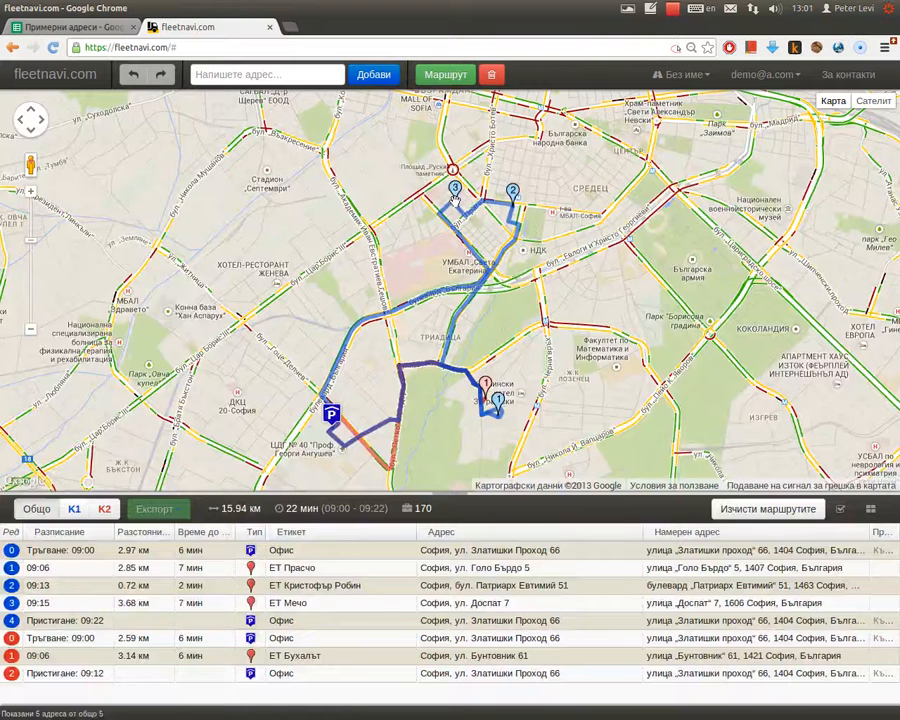
- Show only vehicle K1's route and open its printable version
{"action": "left_click", "coordinate": [84, 512]}
{"action": "left_click", "coordinate": [158, 509]}
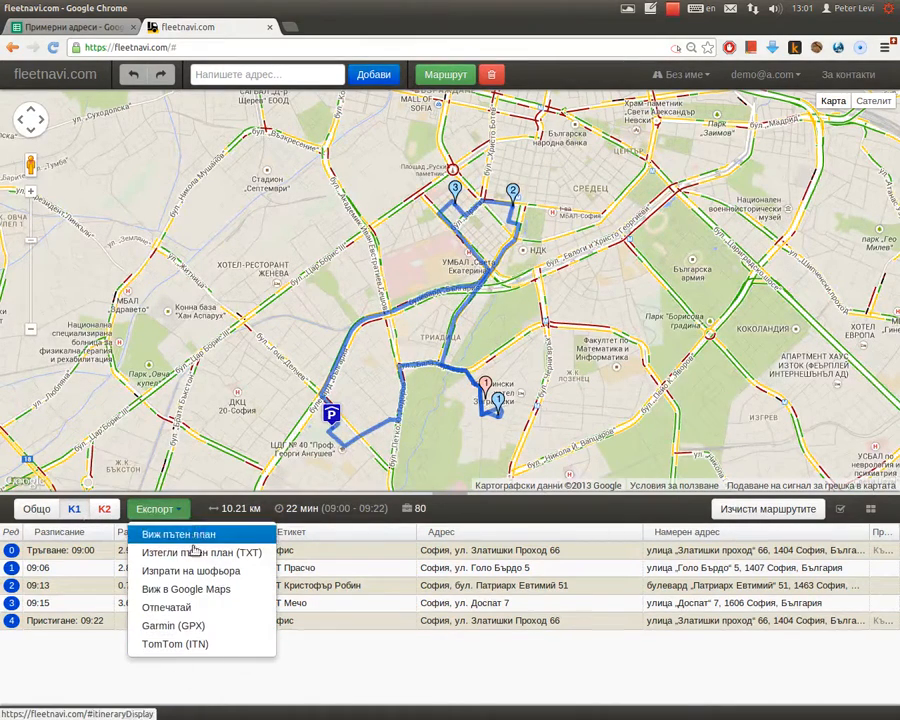
{"action": "left_click", "coordinate": [201, 610]}
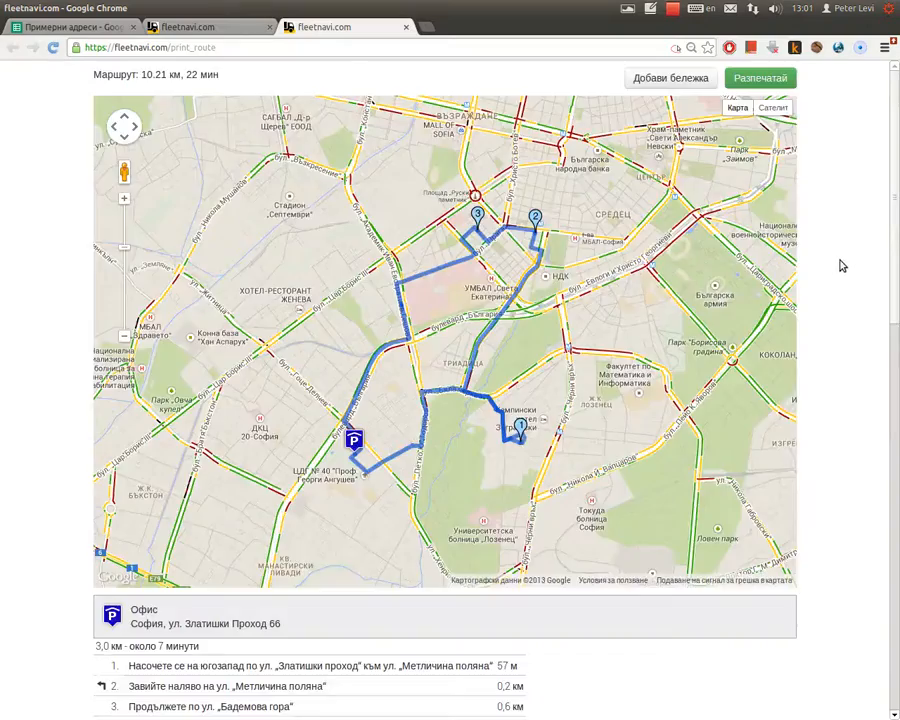
- Look through the printable route's map and turn-by-turn directions, and close the print page
{"action": "scroll", "coordinate": [841, 264], "scroll_direction": "down", "scroll_amount": 10}
{"action": "scroll", "coordinate": [843, 267], "scroll_direction": "up", "scroll_amount": 2}
{"action": "scroll", "coordinate": [843, 267], "scroll_direction": "up", "scroll_amount": 8}
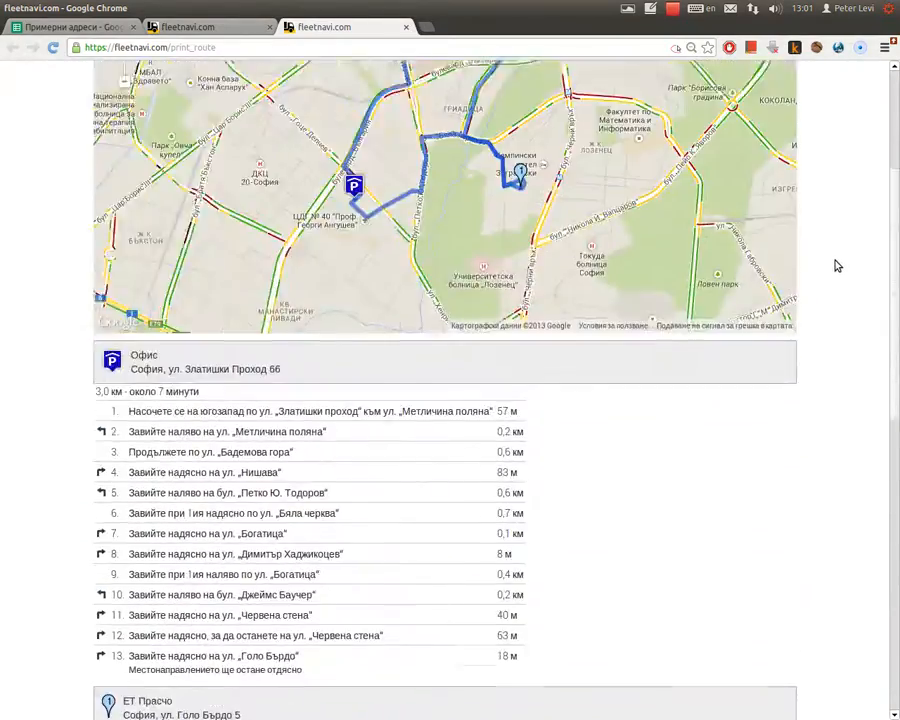
{"action": "left_click", "coordinate": [404, 27]}
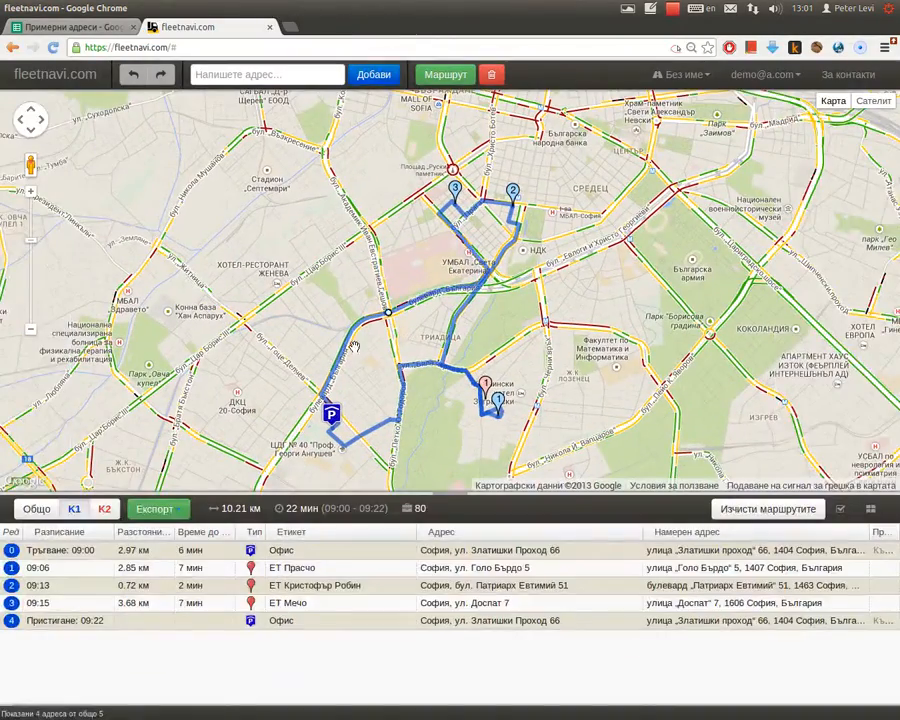
- Select all rows of K1's route table, from departure to arrival at Офис, and copy them
{"action": "left_click", "coordinate": [155, 509]}
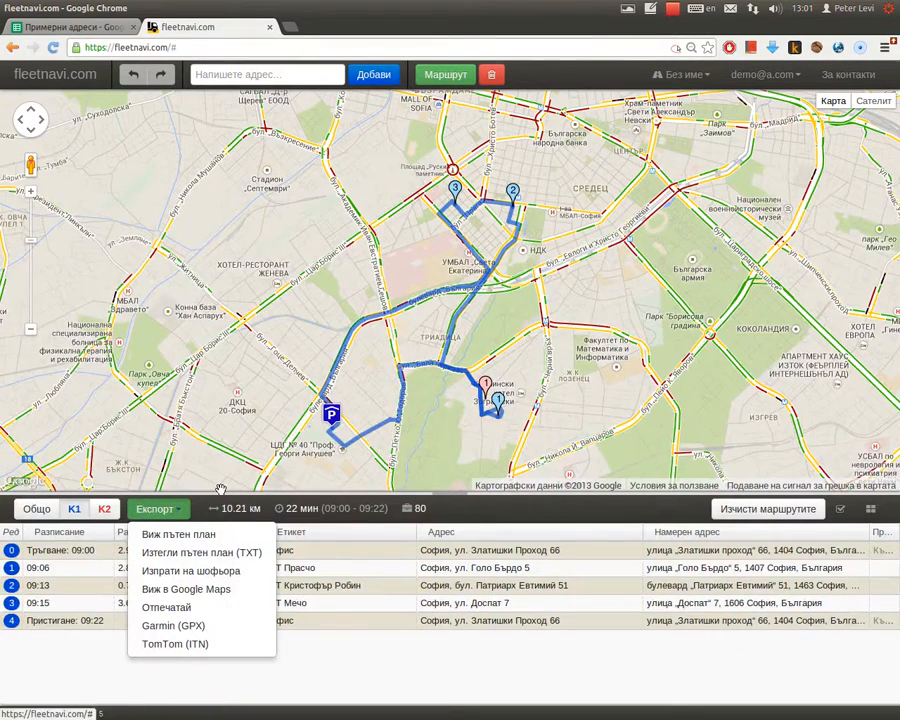
{"action": "left_click", "coordinate": [387, 606]}
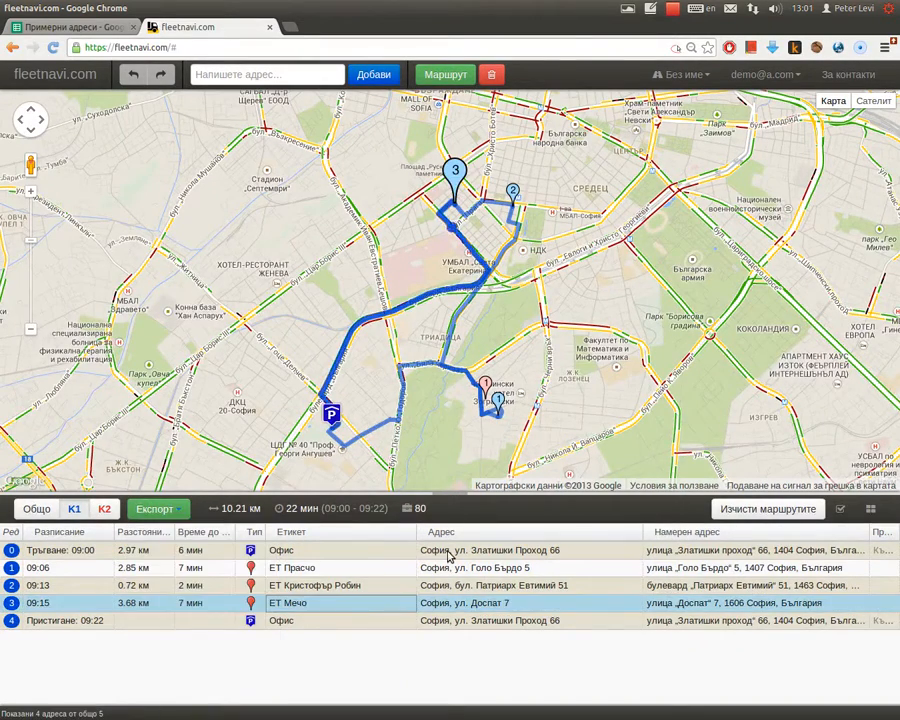
{"action": "left_click", "coordinate": [449, 552]}
{"action": "left_click", "coordinate": [468, 621], "text": "shift"}
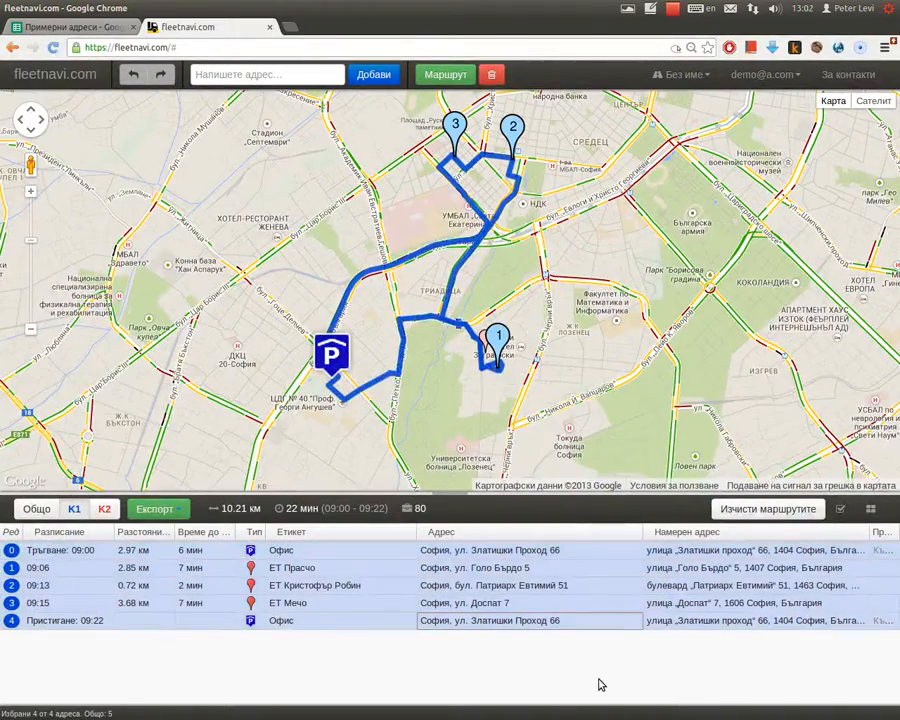
- Switch to the Примерни адреси spreadsheet, add a new sheet, paste the copied route table at A1, and check its cells
{"action": "left_click", "coordinate": [46, 26]}
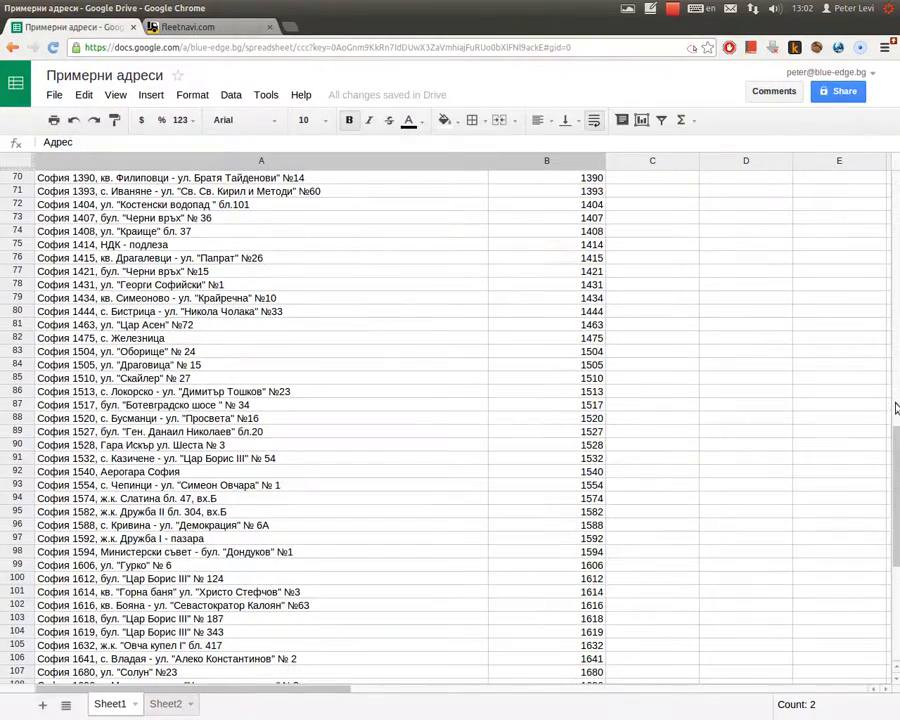
{"action": "scroll", "coordinate": [187, 400], "scroll_direction": "down", "scroll_amount": 10}
{"action": "left_click", "coordinate": [44, 706]}
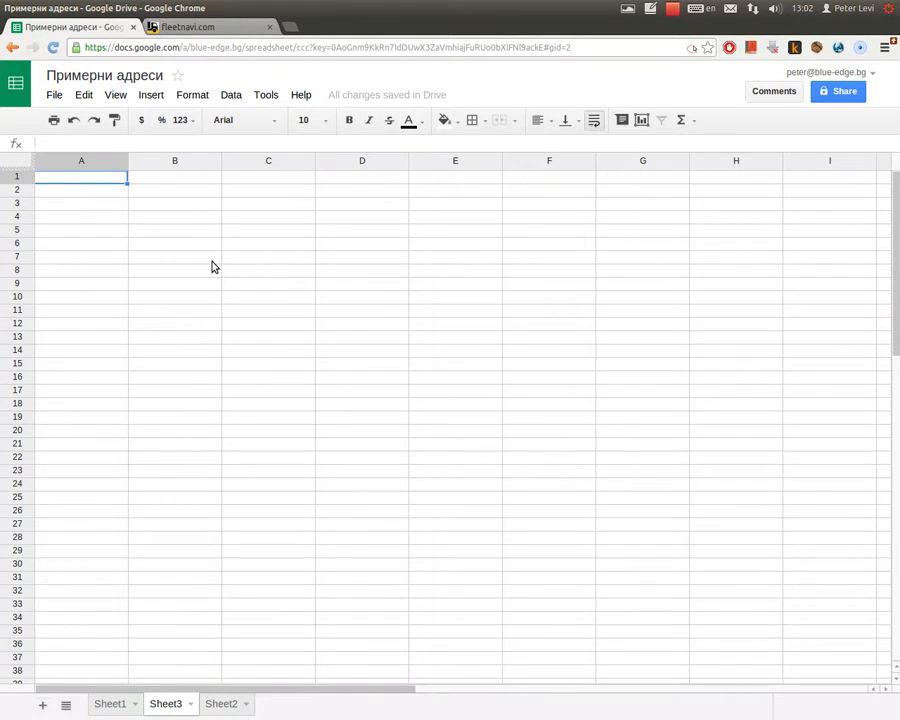
{"action": "key", "text": "ctrl+v"}
{"action": "key", "text": "Down"}
{"action": "key", "text": "Down"}
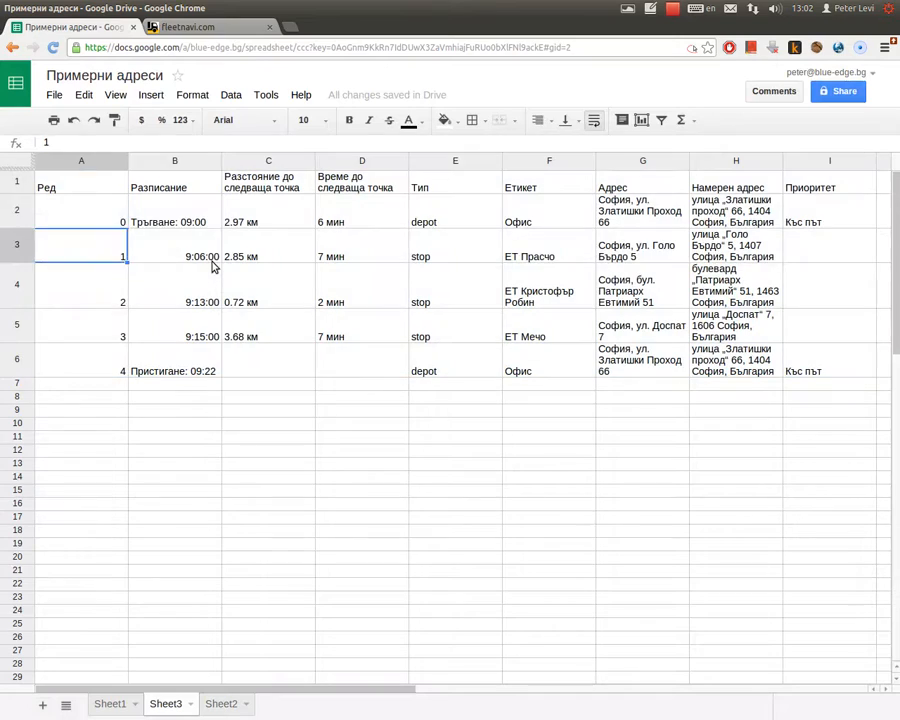
{"action": "key", "text": "Right"}
{"action": "key", "text": "Right"}
{"action": "key", "text": "Up"}
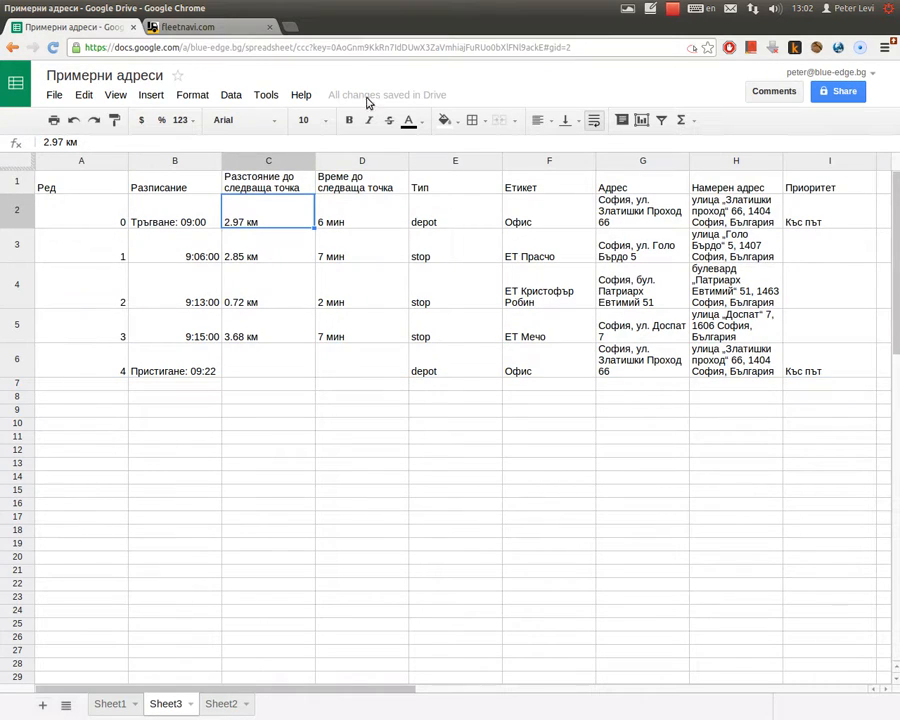
- Return to fleetnavi.com and send K1's route to the driver, filling in the driver's e-mail address
{"action": "left_click", "coordinate": [195, 27]}
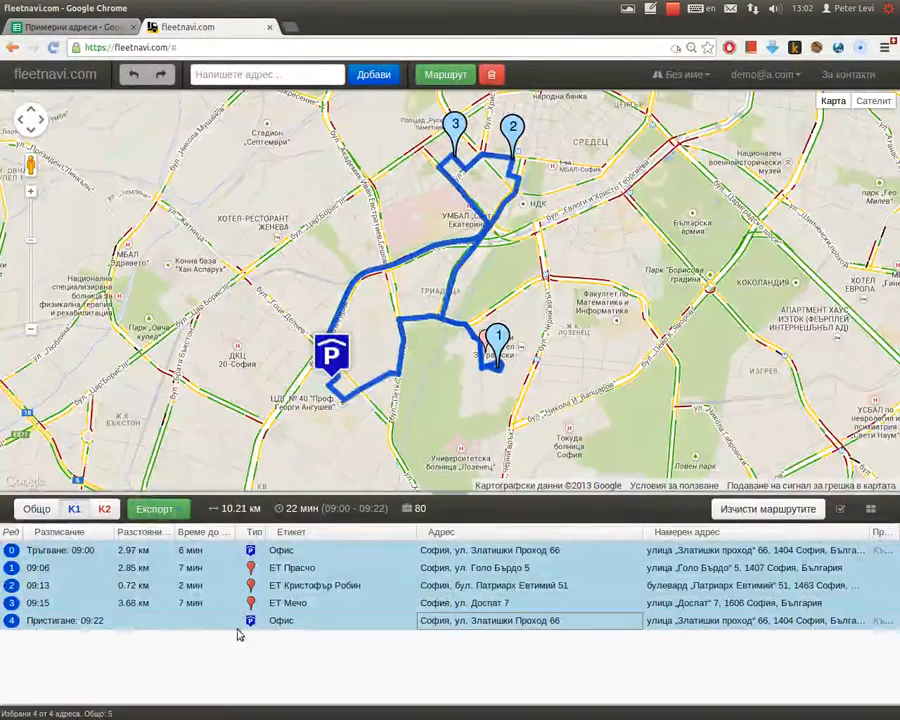
{"action": "left_click", "coordinate": [166, 510]}
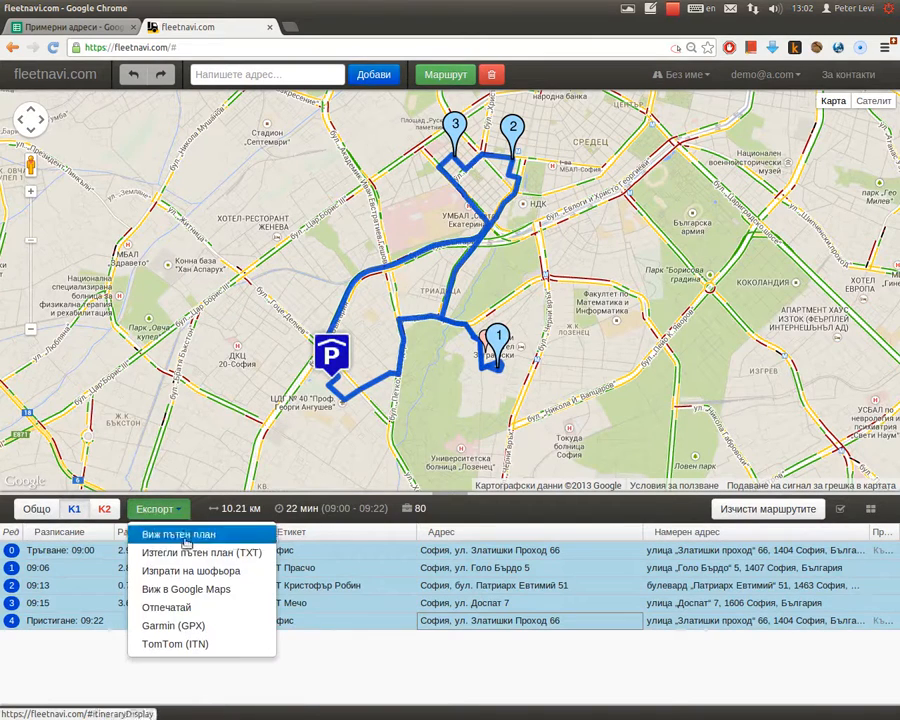
{"action": "left_click", "coordinate": [190, 571]}
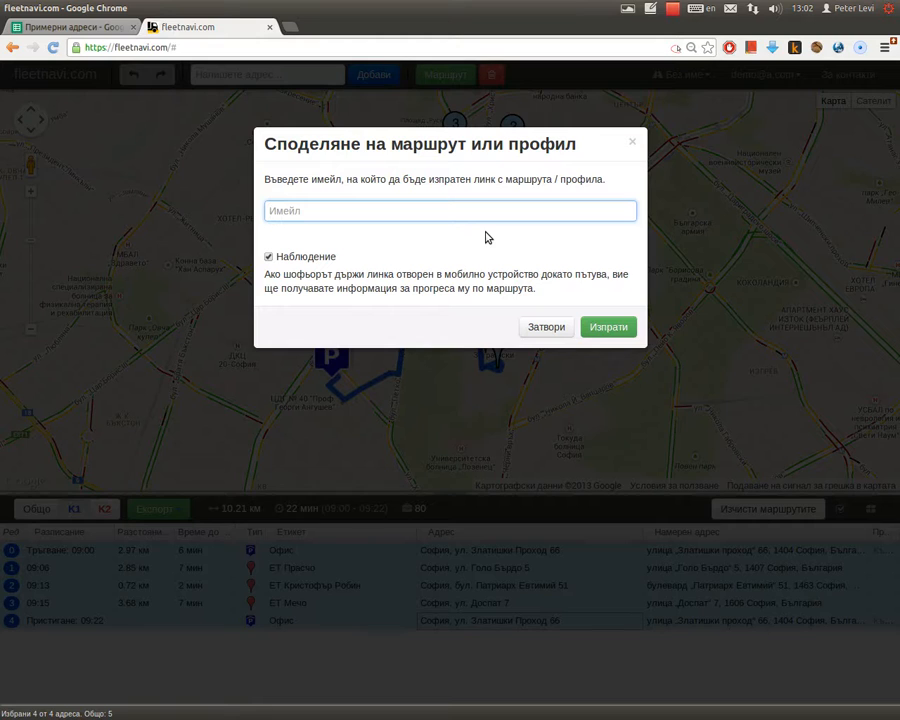
{"action": "type", "text": "email"}
{"action": "type", "text": "@a.com"}
{"action": "type", "text": "demo-"}
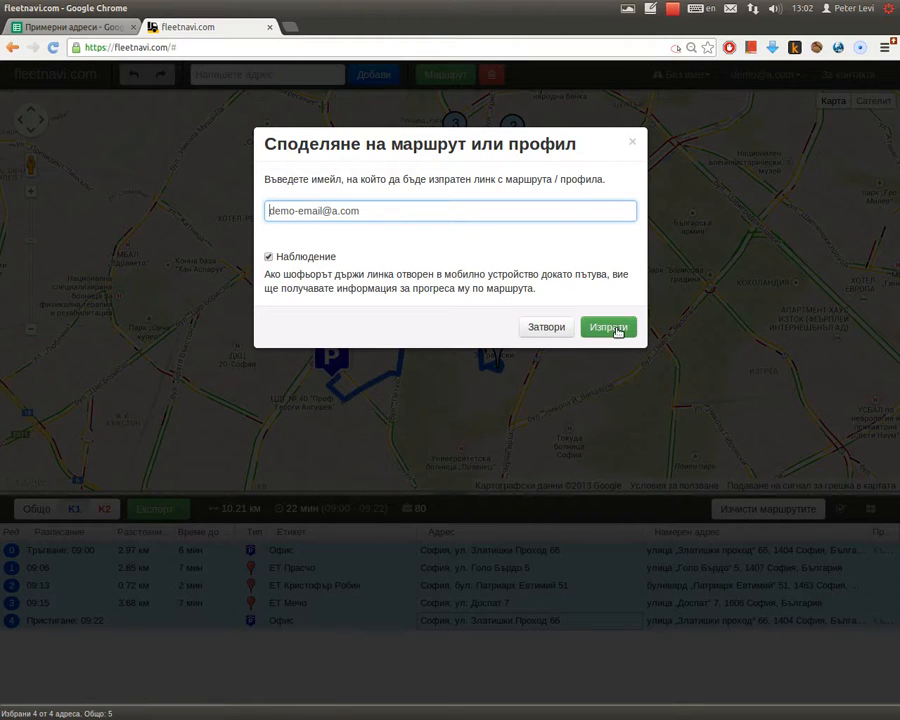
{"action": "key", "text": "Delete"}
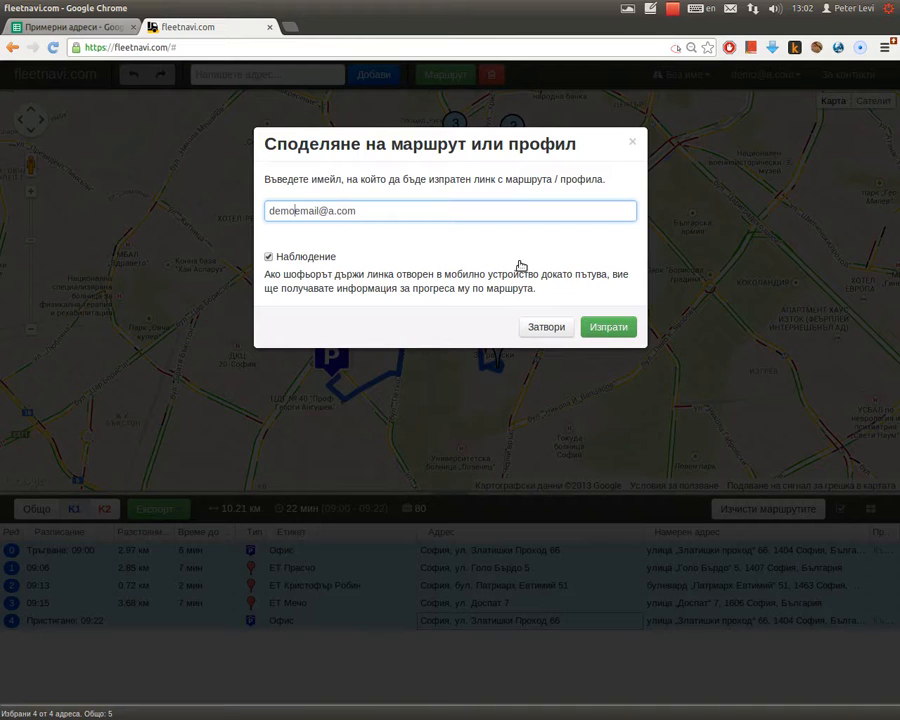
{"action": "left_click", "coordinate": [612, 329]}
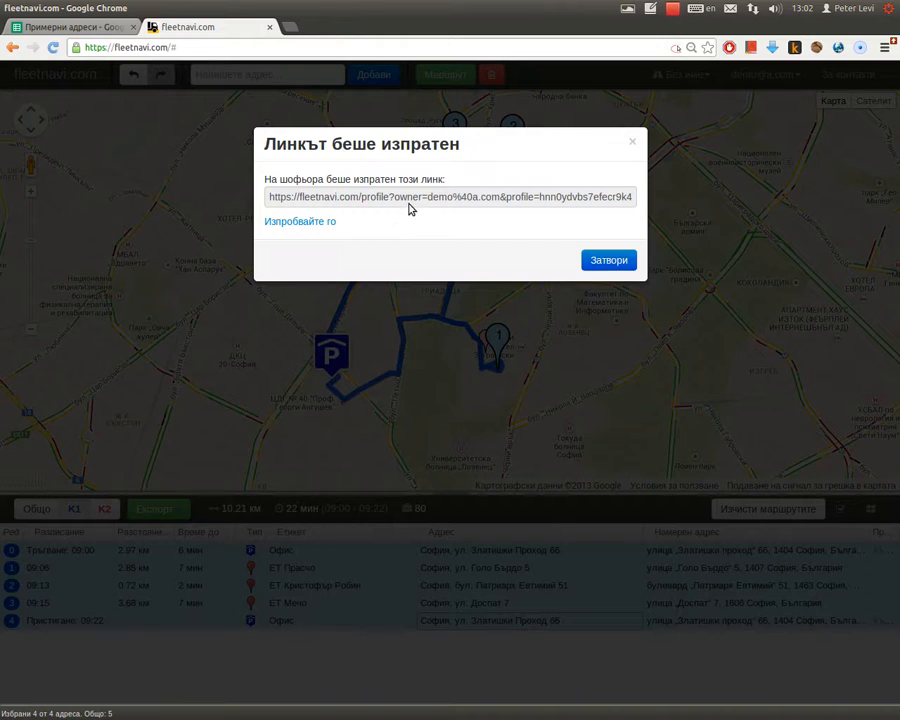
- Try out the link sent to the driver, locate the departure office on its map, and look at the available export options
{"action": "left_click", "coordinate": [311, 226]}
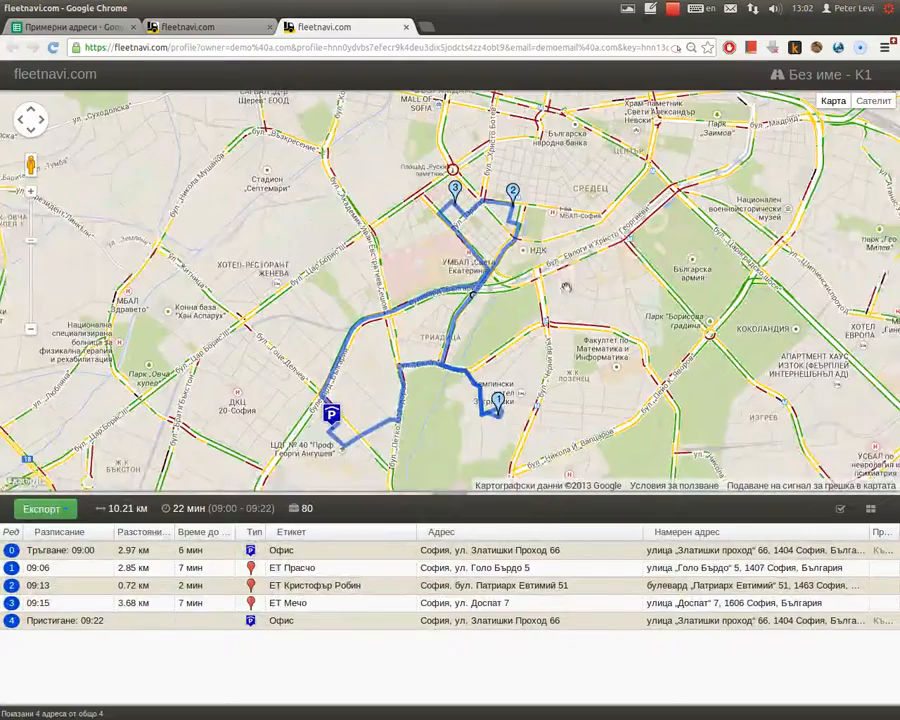
{"action": "left_click", "coordinate": [508, 606]}
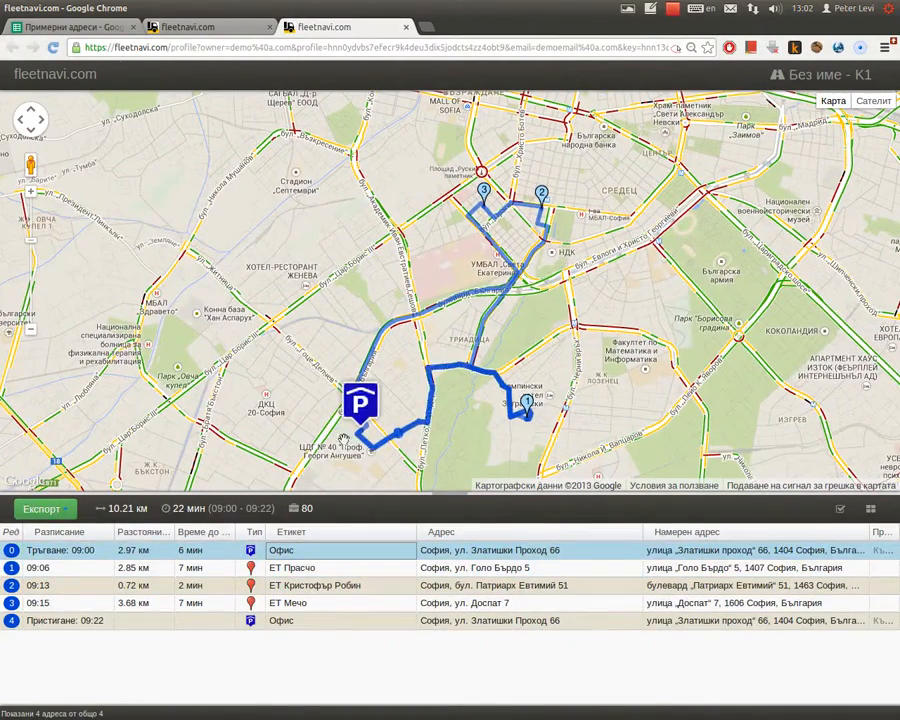
{"action": "left_click", "coordinate": [55, 511]}
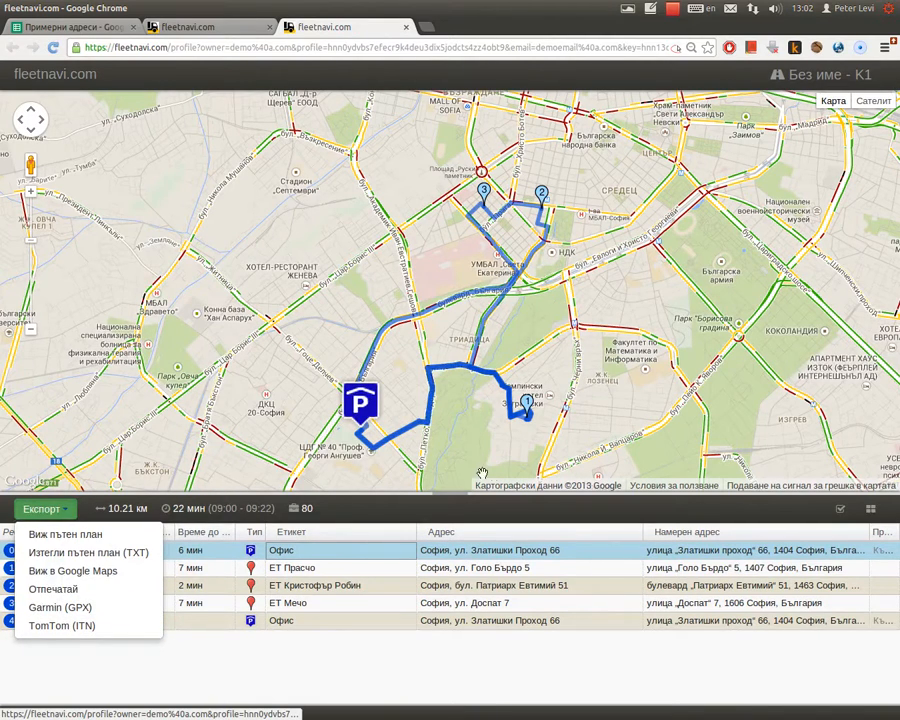
{"action": "left_click", "coordinate": [443, 513]}
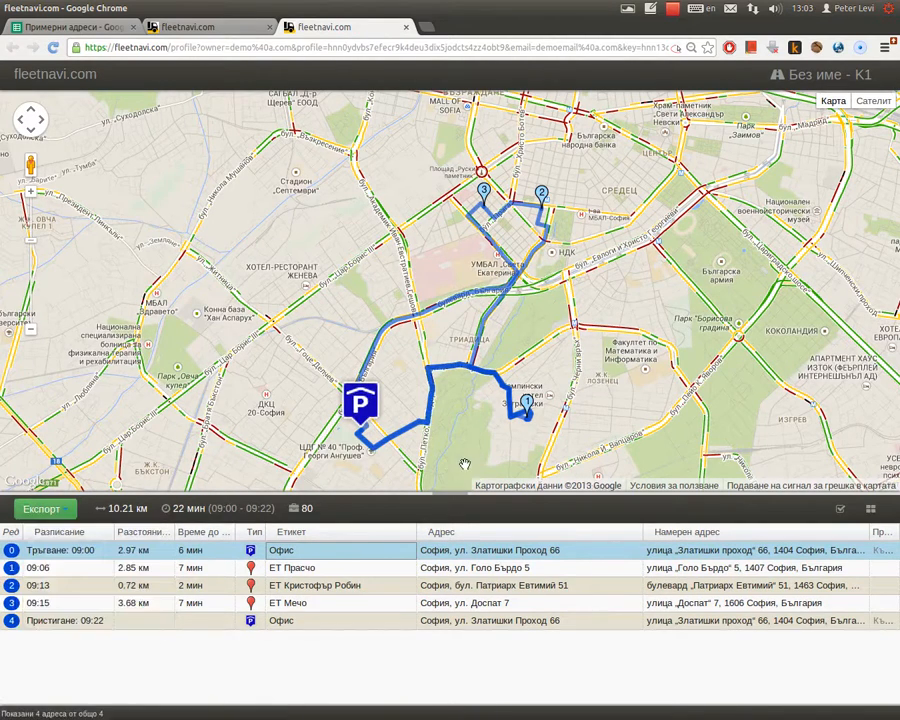
- Examine stops 1 and 2 of K1's route on the driver's map, closing each stop's information
{"action": "left_click", "coordinate": [527, 396]}
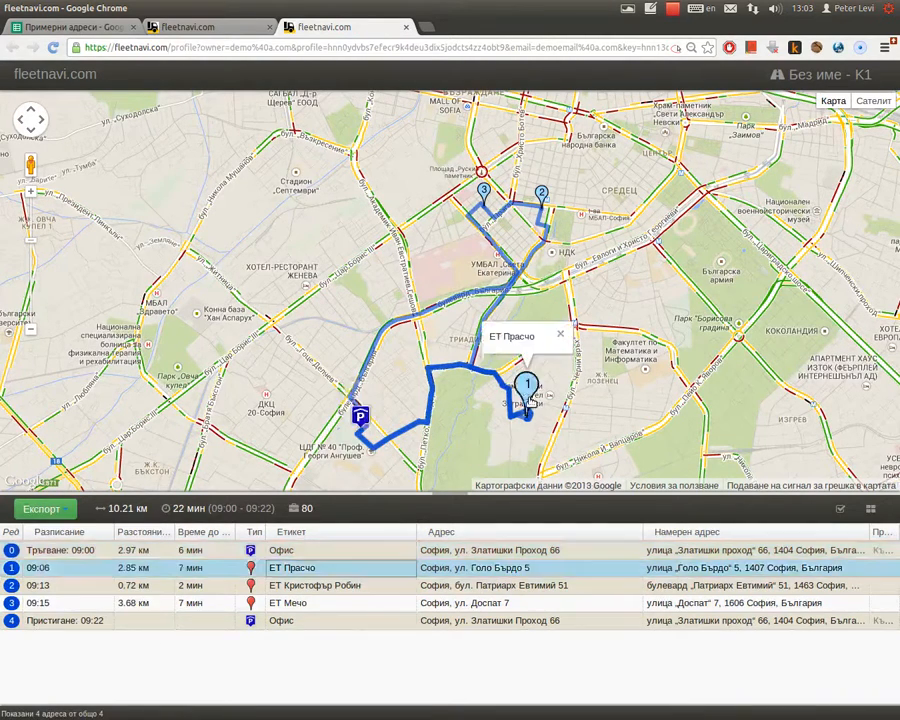
{"action": "left_click", "coordinate": [560, 334]}
{"action": "left_click", "coordinate": [541, 192]}
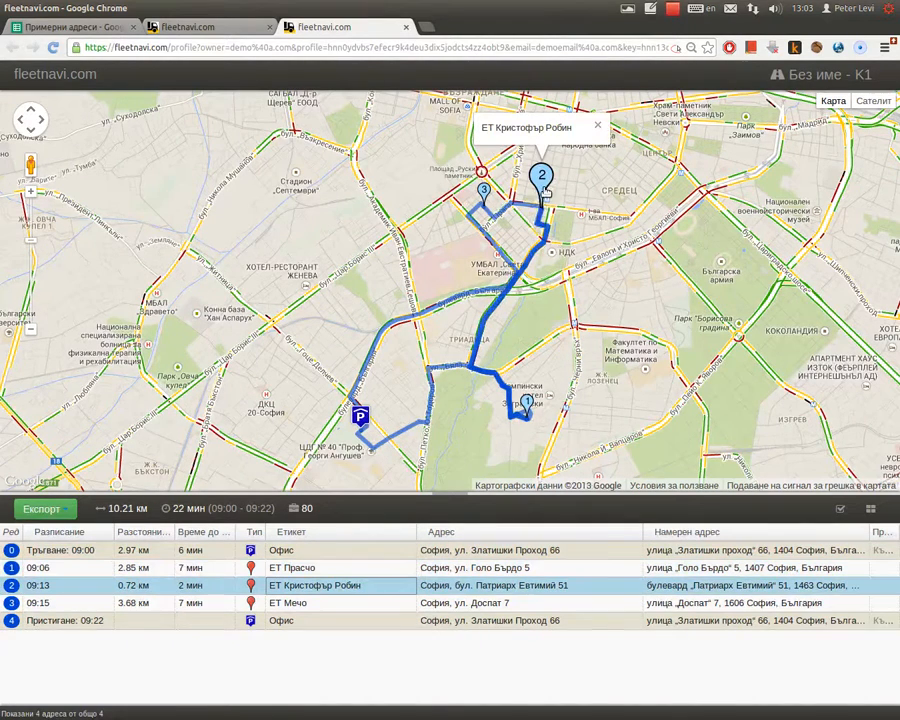
{"action": "left_click", "coordinate": [600, 128]}
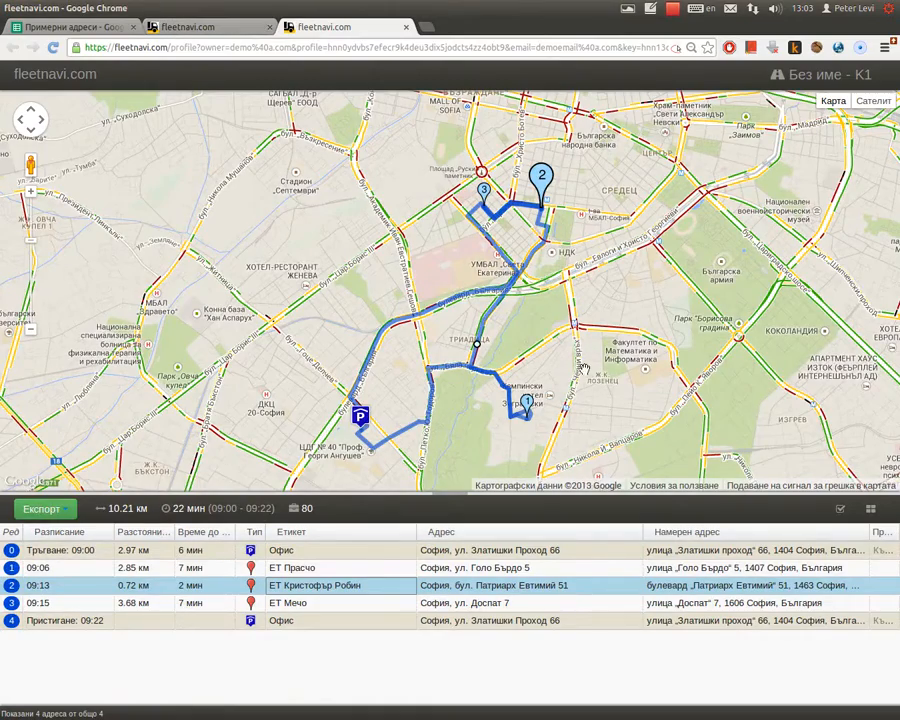
- Widen the driver's map beyond the route area around София and locate the truck
{"action": "left_click_drag", "start_coordinate": [613, 338], "coordinate": [600, 288]}
{"action": "scroll", "coordinate": [600, 288], "scroll_direction": "down", "scroll_amount": 1}
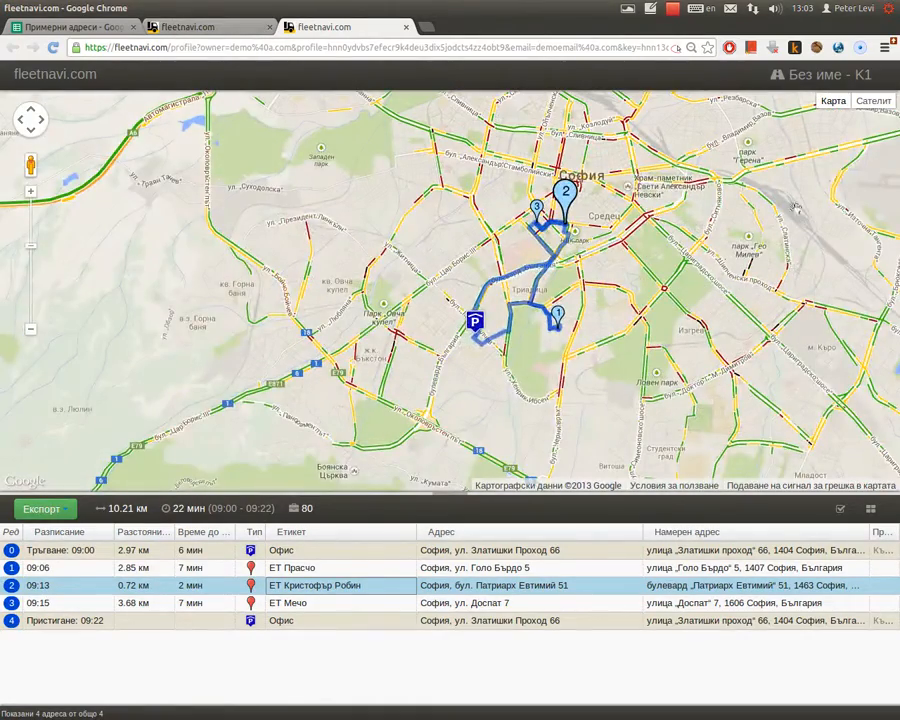
{"action": "scroll", "coordinate": [596, 302], "scroll_direction": "down", "scroll_amount": 2}
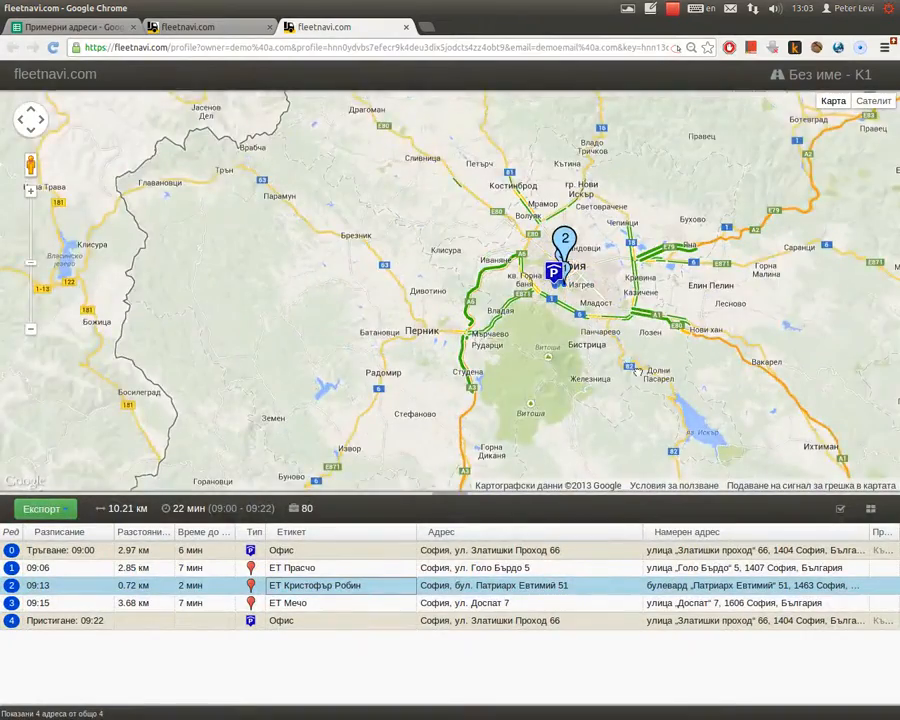
{"action": "left_click_drag", "start_coordinate": [596, 302], "coordinate": [547, 266]}
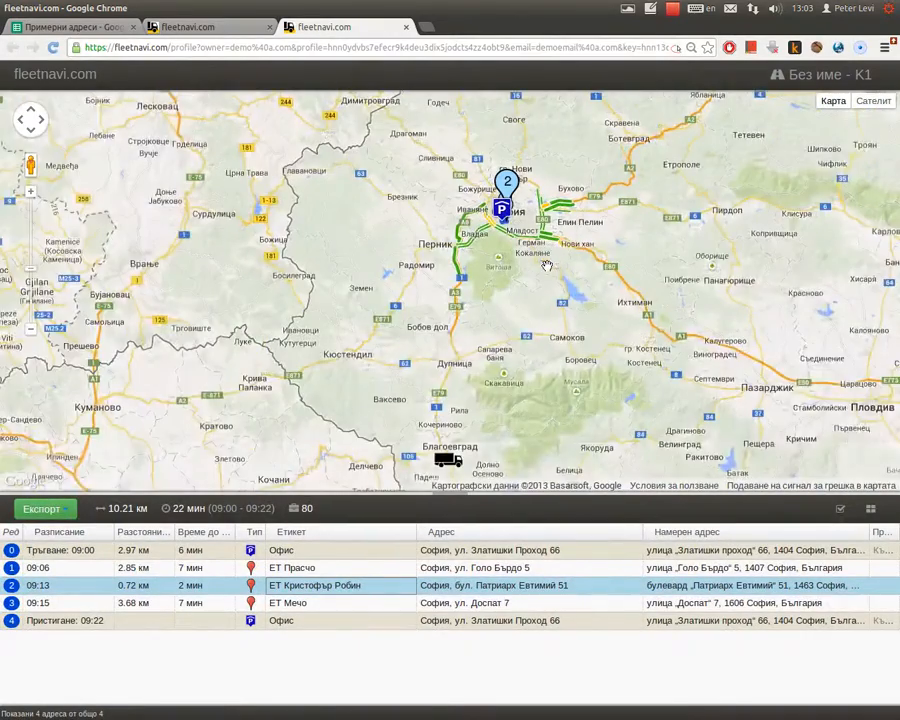
{"action": "left_click_drag", "start_coordinate": [626, 314], "coordinate": [626, 278]}
{"action": "scroll", "coordinate": [677, 170], "scroll_direction": "down", "scroll_amount": 1}
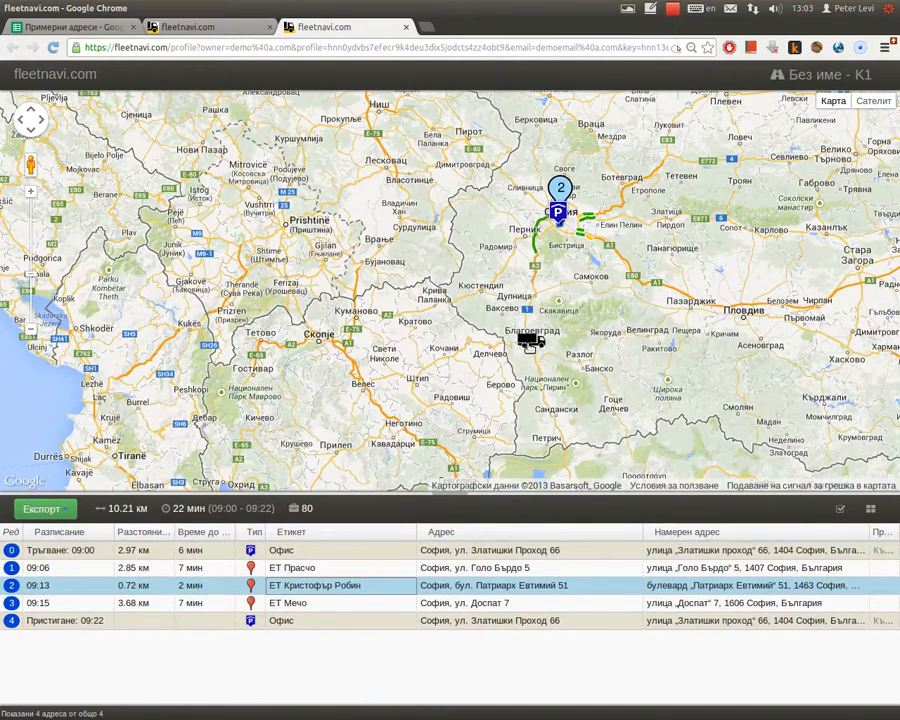
- Return to the planner page, close the notice about the sent driver link, and locate the truck on the map
{"action": "left_click", "coordinate": [182, 29]}
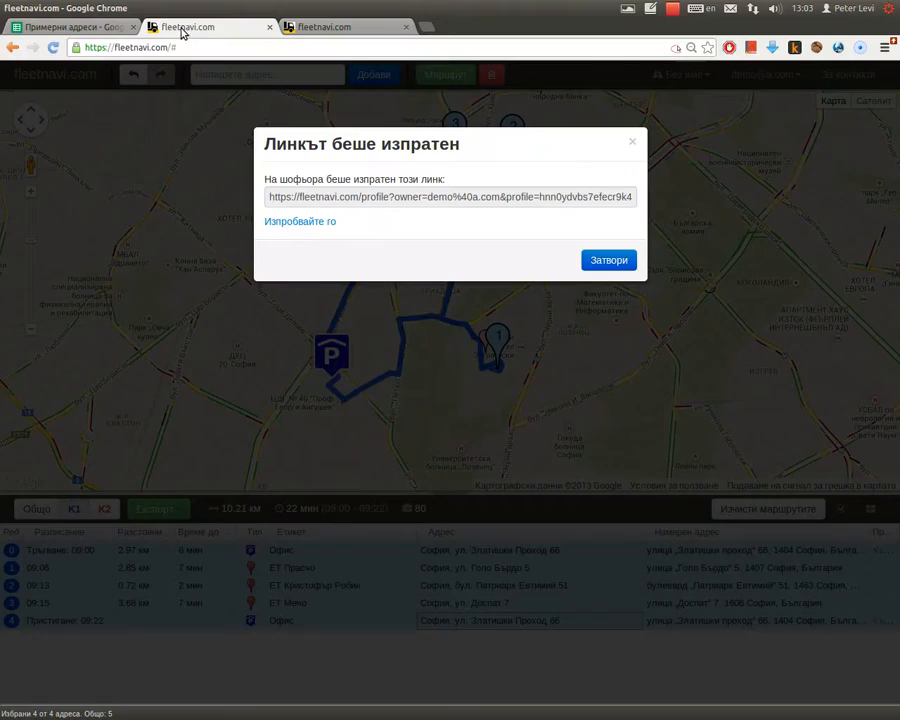
{"action": "left_click", "coordinate": [609, 261]}
{"action": "scroll", "coordinate": [591, 311], "scroll_direction": "up", "scroll_amount": 1}
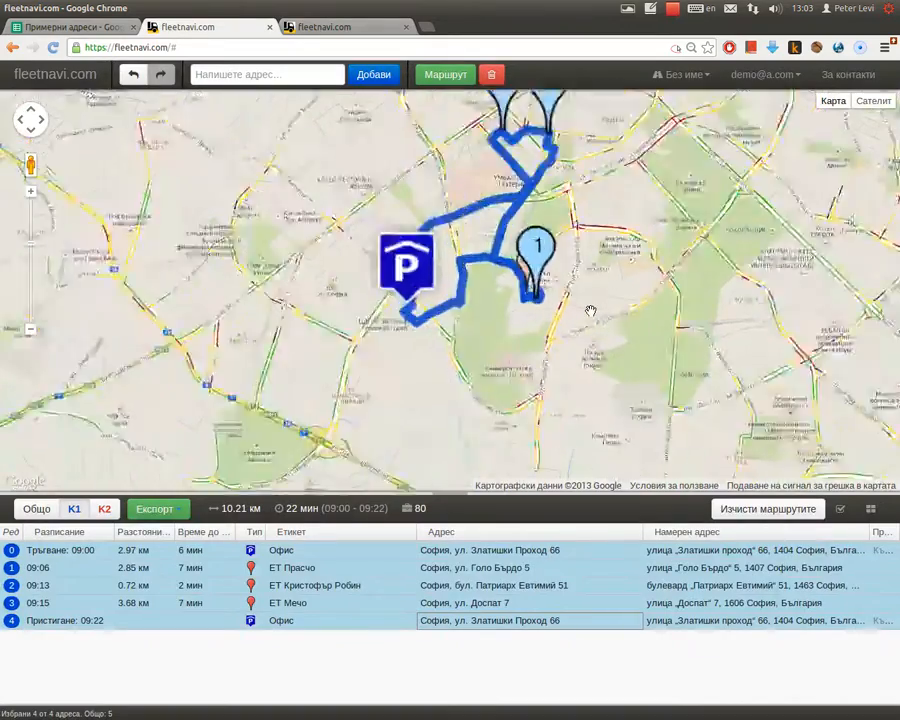
{"action": "scroll", "coordinate": [591, 311], "scroll_direction": "down", "scroll_amount": 5}
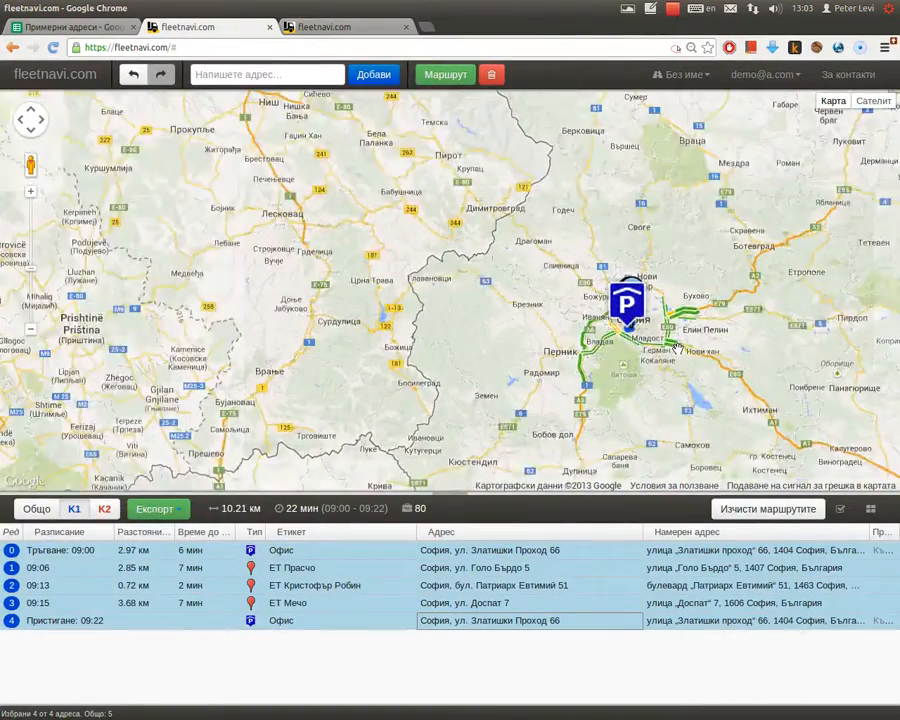
{"action": "left_click_drag", "start_coordinate": [579, 327], "coordinate": [404, 197]}
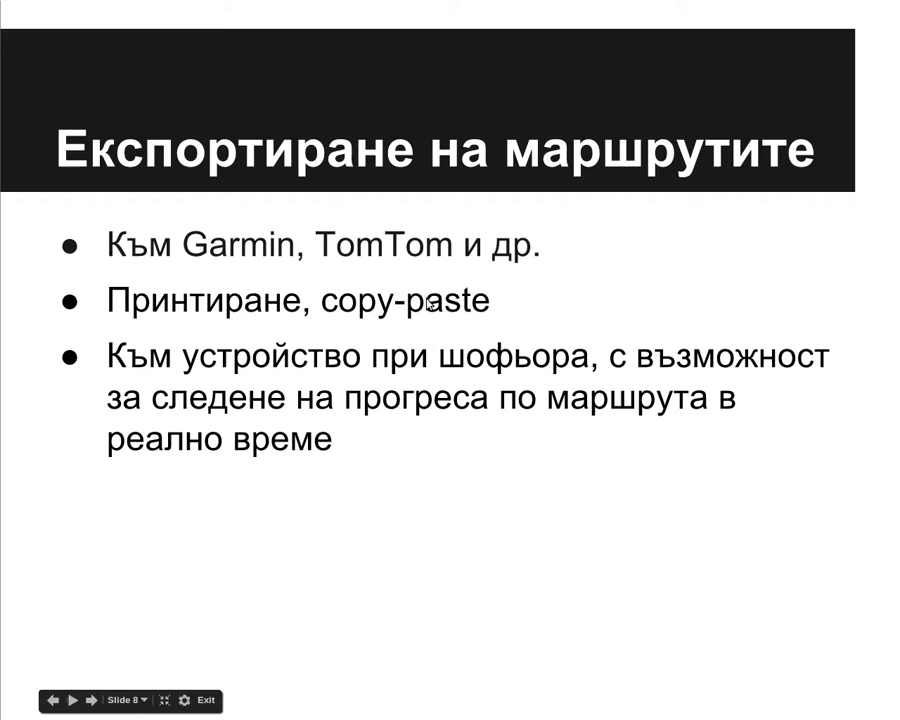
- Advance the presentation to the Работа с профили slide, and create a new profile named Варна in fleetnavi.com
{"action": "key", "text": "Right"}
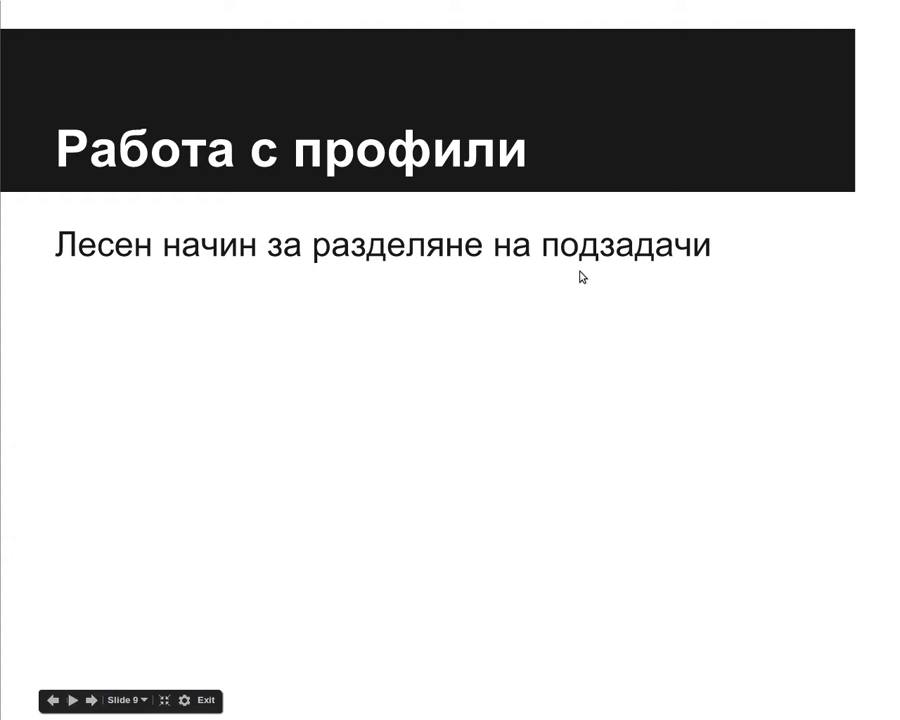
{"action": "key", "text": "alt+Tab"}
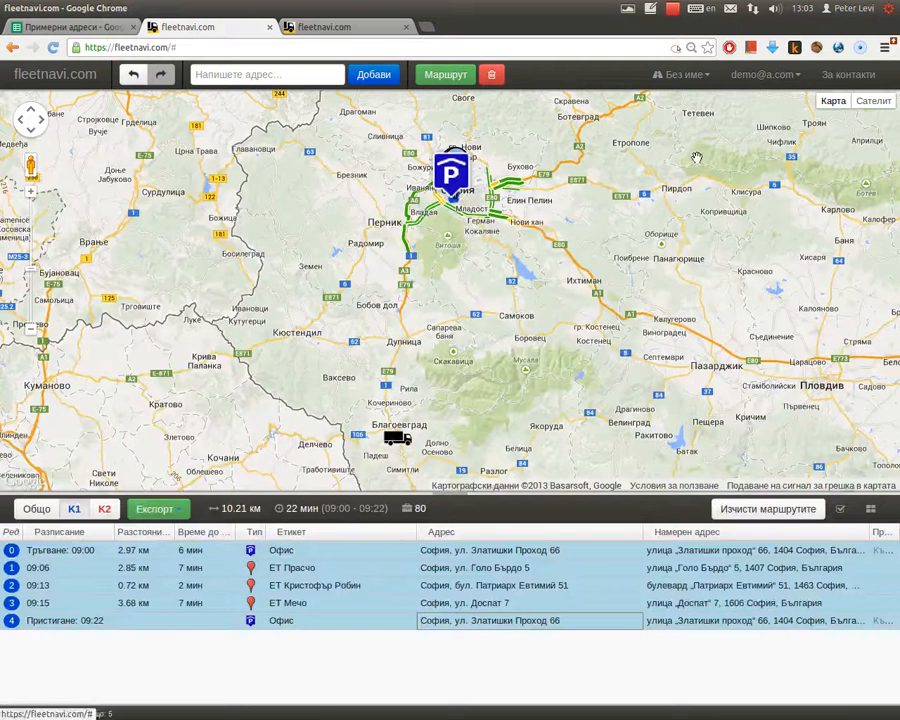
{"action": "left_click", "coordinate": [686, 80]}
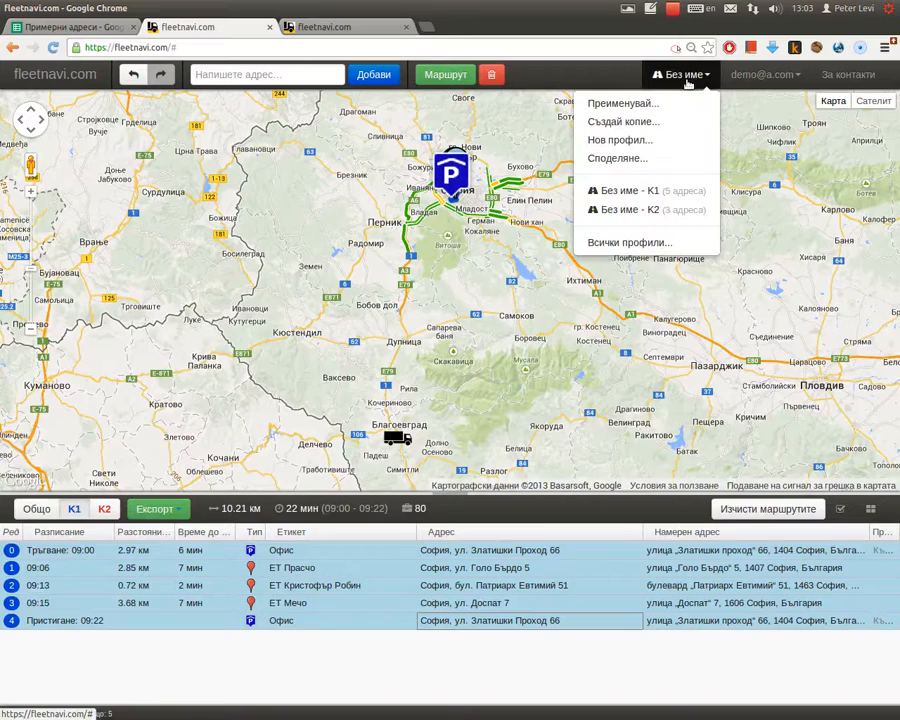
{"action": "left_click", "coordinate": [628, 141]}
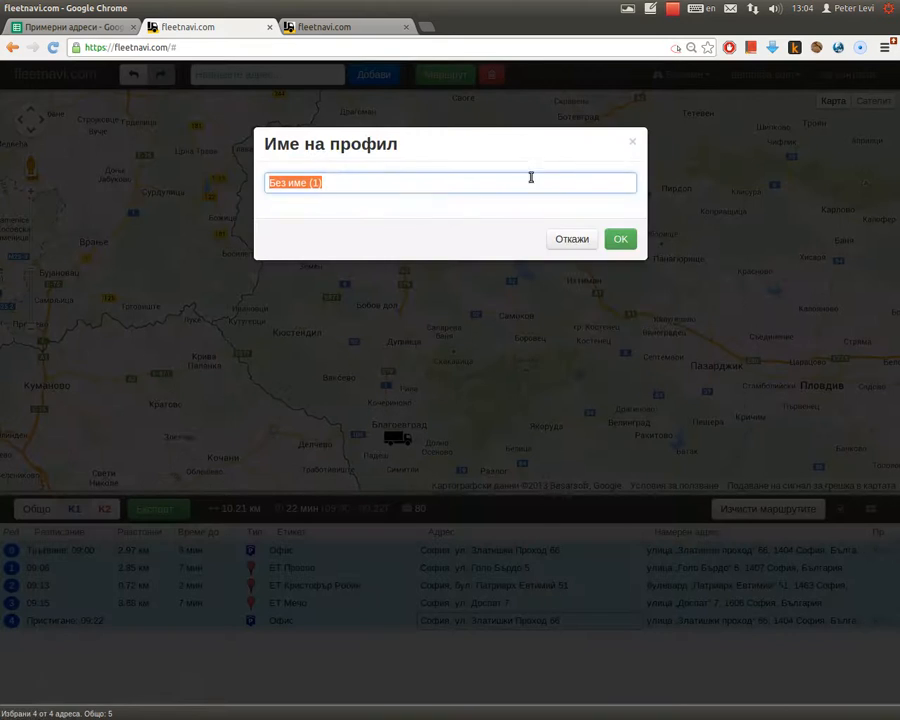
{"action": "key", "text": "alt+shift"}
{"action": "type", "text": "Вар"}
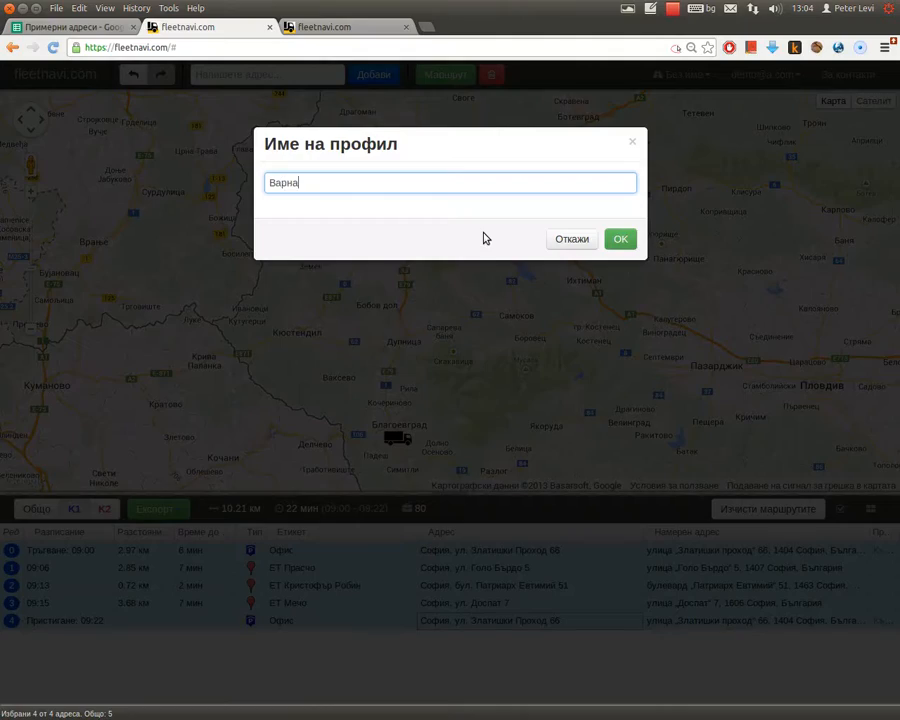
{"action": "type", "text": "на"}
{"action": "key", "text": "Return"}
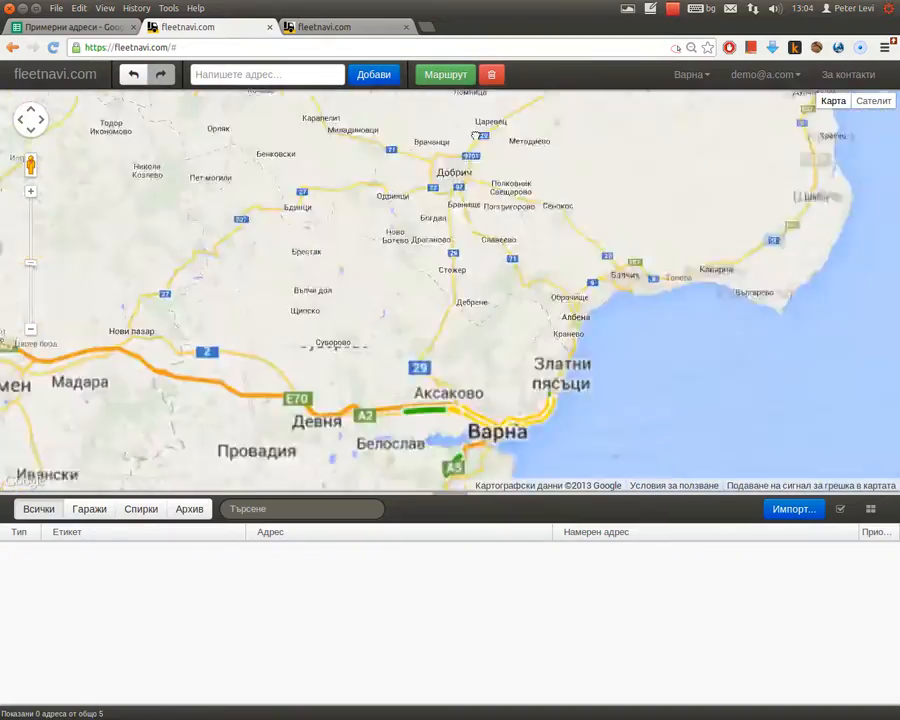
- Place a garage on the map just north of Варна and a stop a little northwest of the city
{"action": "scroll", "coordinate": [505, 290], "scroll_direction": "up", "scroll_amount": 1}
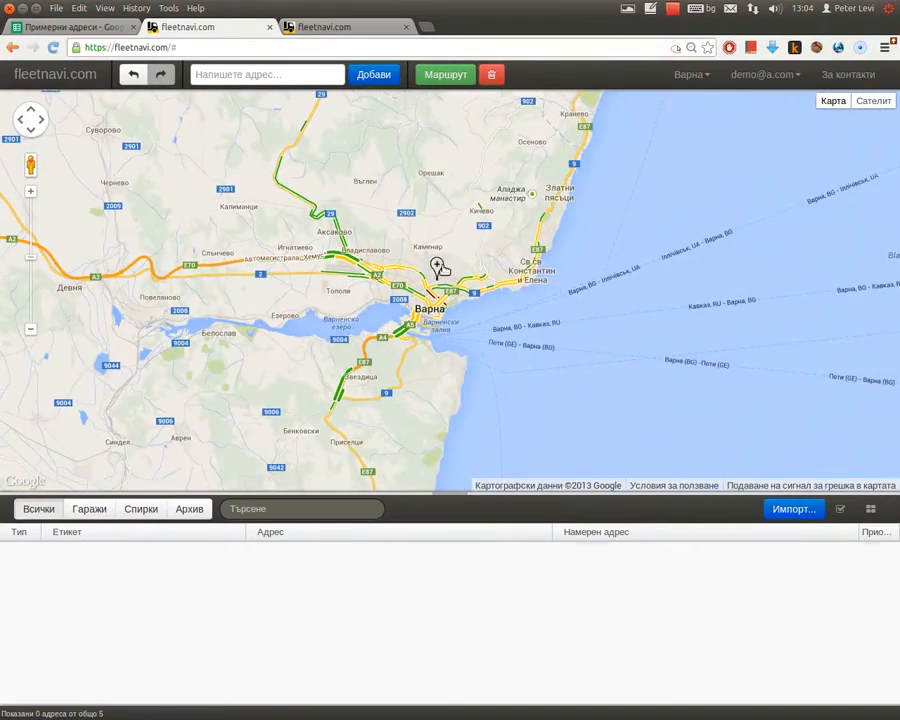
{"action": "left_click", "coordinate": [437, 272]}
{"action": "left_click", "coordinate": [362, 122]}
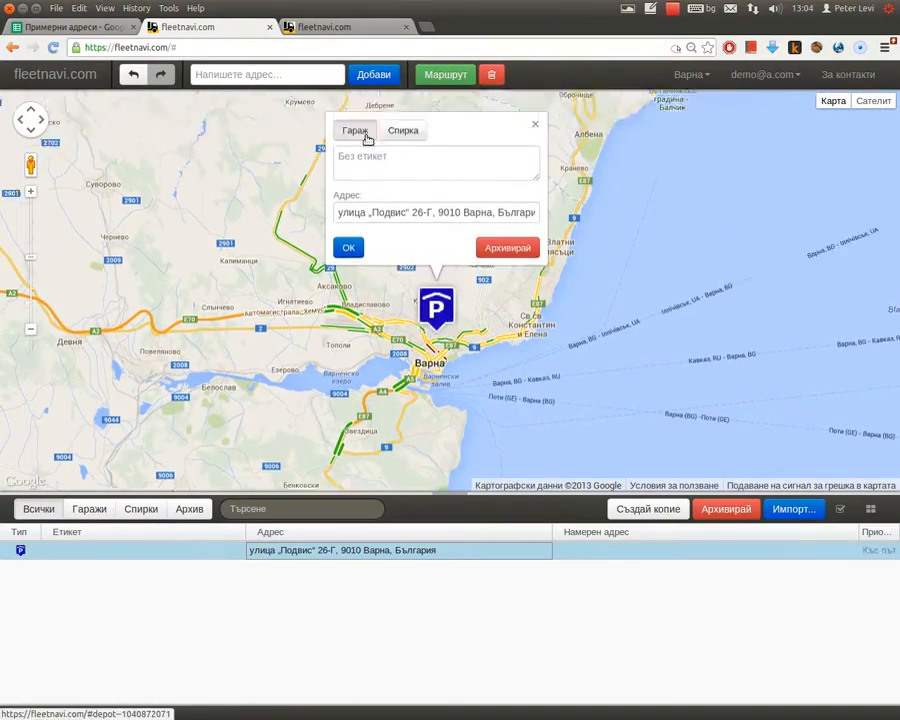
{"action": "left_click", "coordinate": [347, 244]}
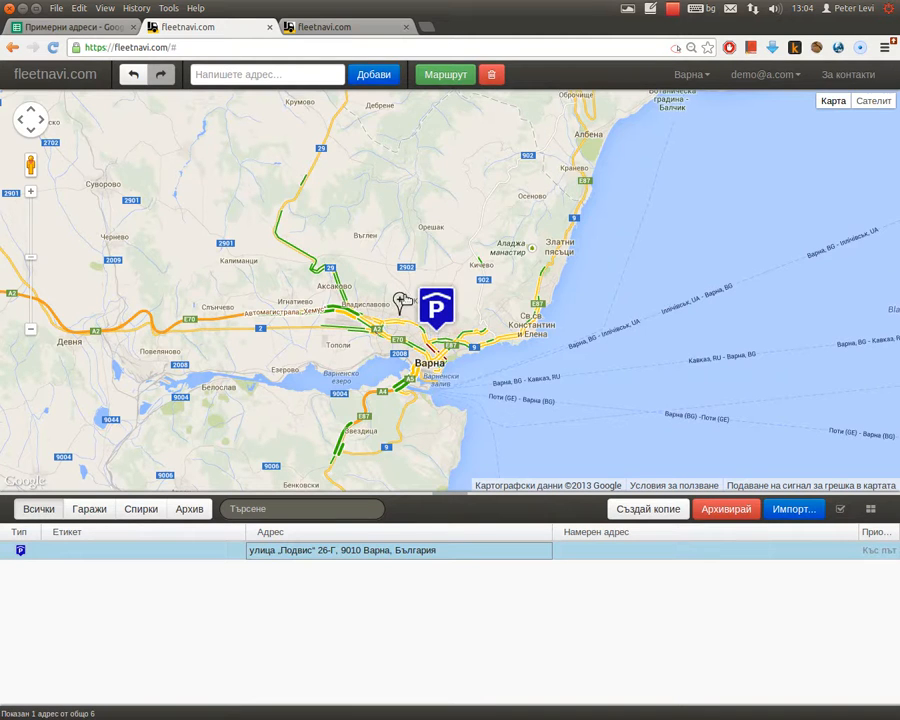
{"action": "left_click", "coordinate": [397, 305]}
- Add the suggested address Варна, България as a stop and dismiss the hint about approximate markers
{"action": "left_click", "coordinate": [275, 74]}
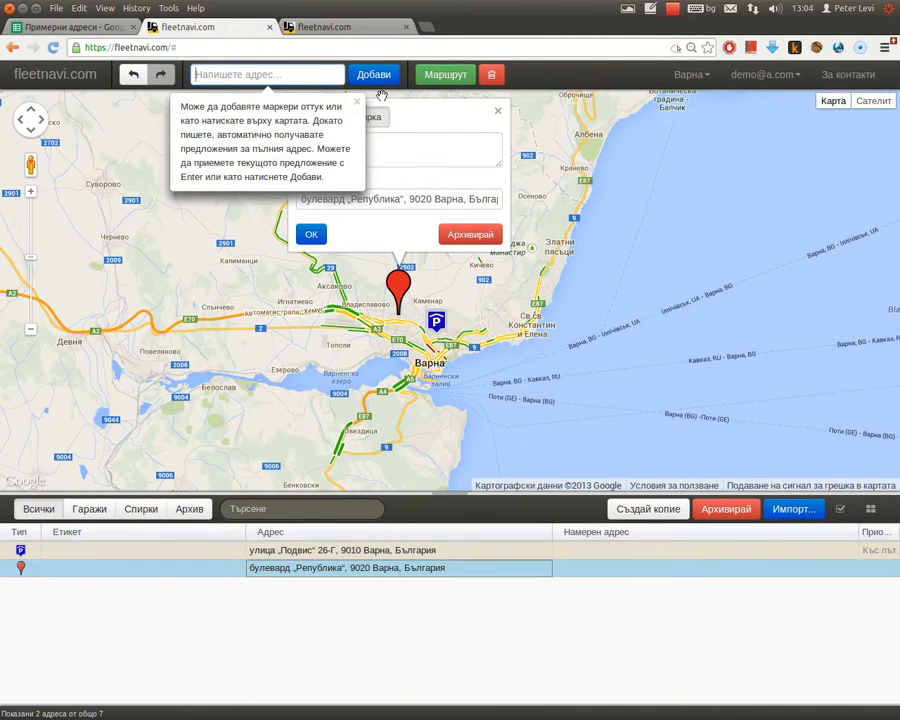
{"action": "type", "text": "Warna"}
{"action": "key", "text": "ctrl+a"}
{"action": "type", "text": "Варна"}
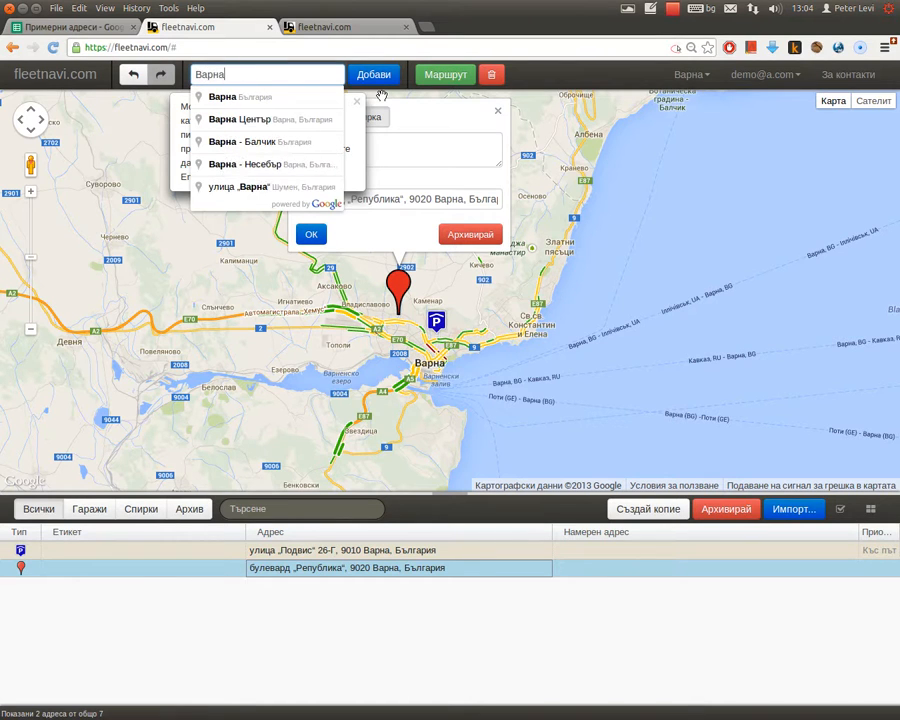
{"action": "key", "text": "Down"}
{"action": "key", "text": "Return"}
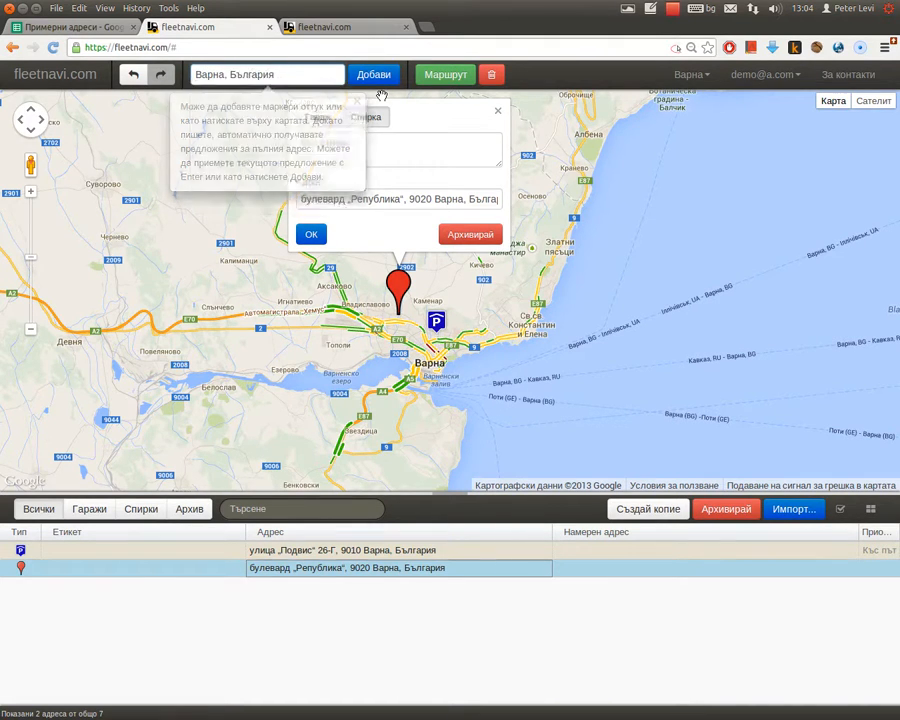
{"action": "mouse_move", "coordinate": [629, 246]}
{"action": "left_mouse_down"}
{"action": "mouse_move", "coordinate": [652, 232]}
{"action": "mouse_move", "coordinate": [770, 209]}
{"action": "left_mouse_up"}
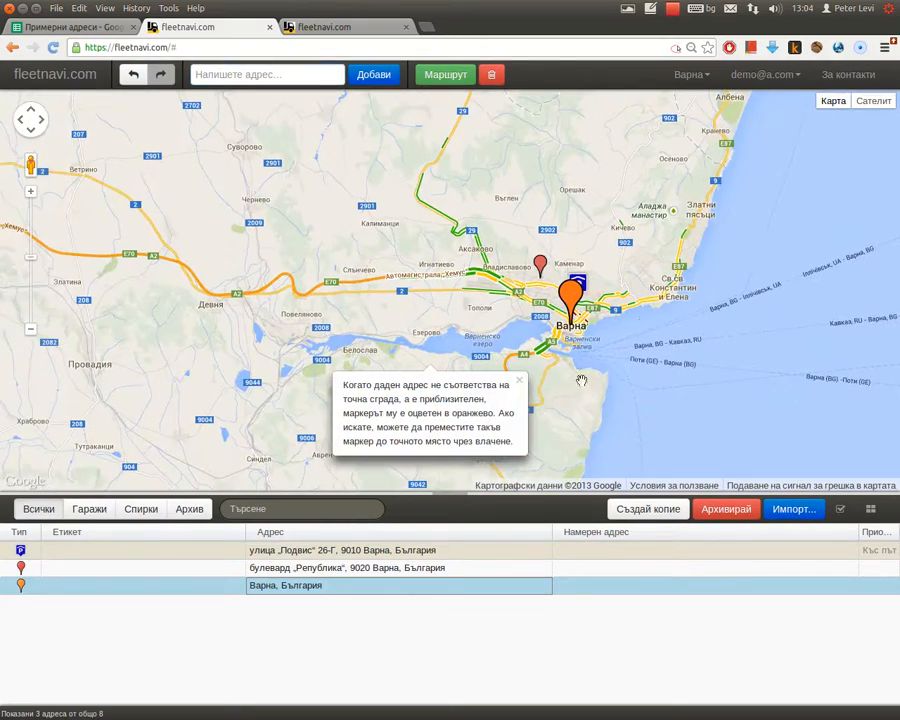
{"action": "left_click", "coordinate": [516, 386]}
- Calculate the route through the garage and both stops of the Варна profile
{"action": "left_click_drag", "start_coordinate": [675, 247], "coordinate": [584, 290]}
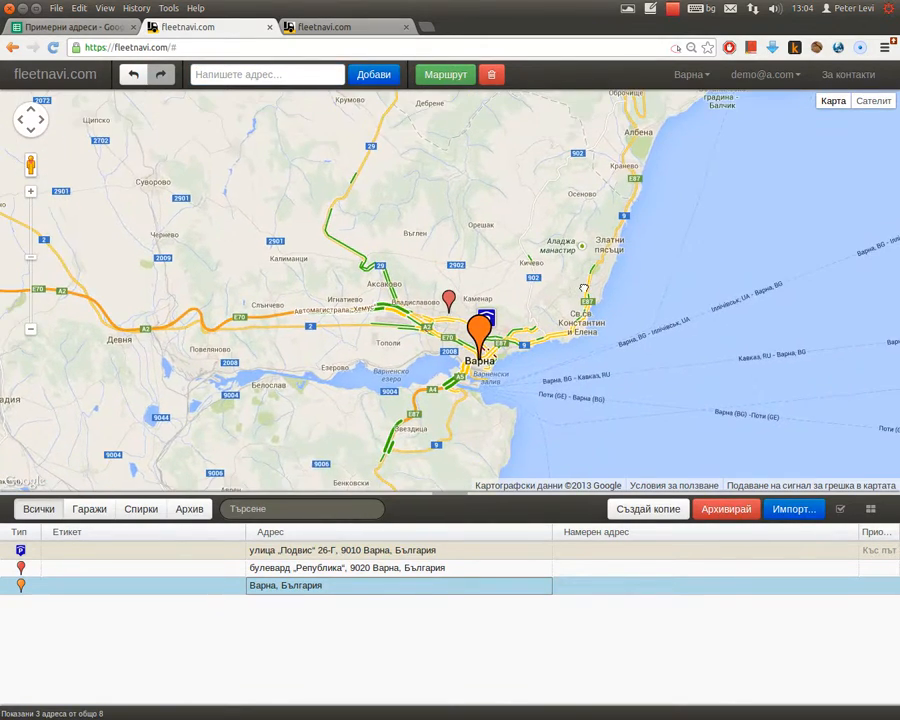
{"action": "scroll", "coordinate": [584, 287], "scroll_direction": "up", "scroll_amount": 1}
{"action": "left_click", "coordinate": [446, 78]}
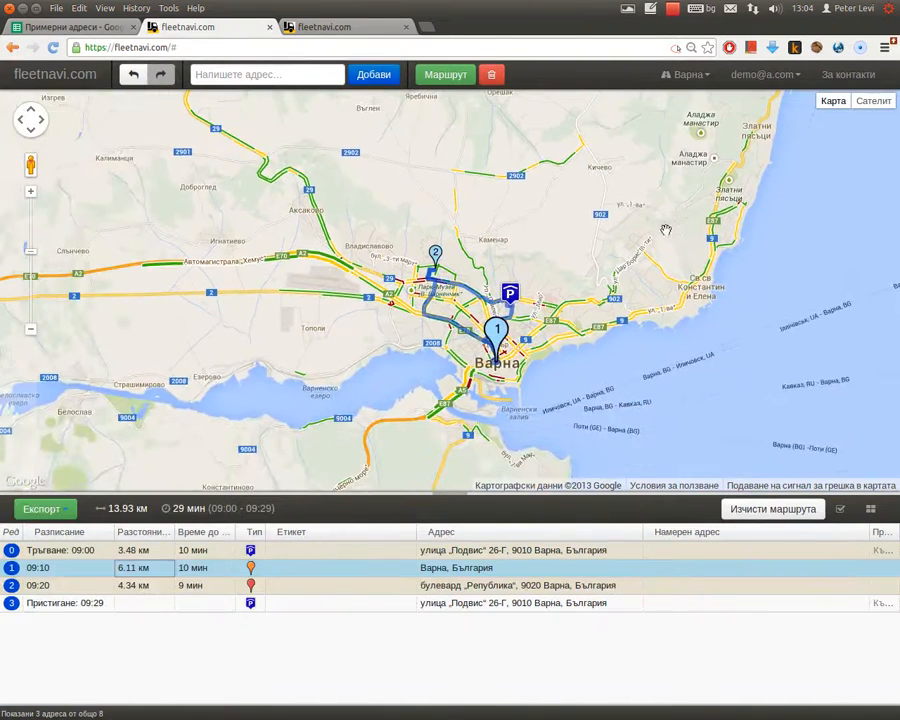
- Switch to the Без име profile to view its routes, and go back to the Варна profile
{"action": "left_click", "coordinate": [685, 76]}
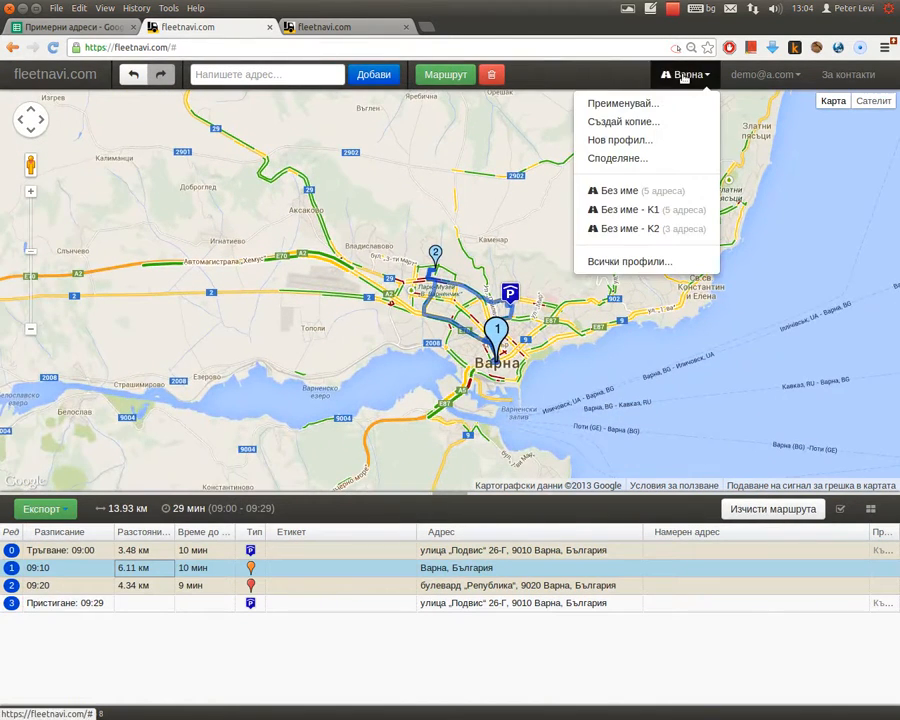
{"action": "left_click", "coordinate": [624, 190]}
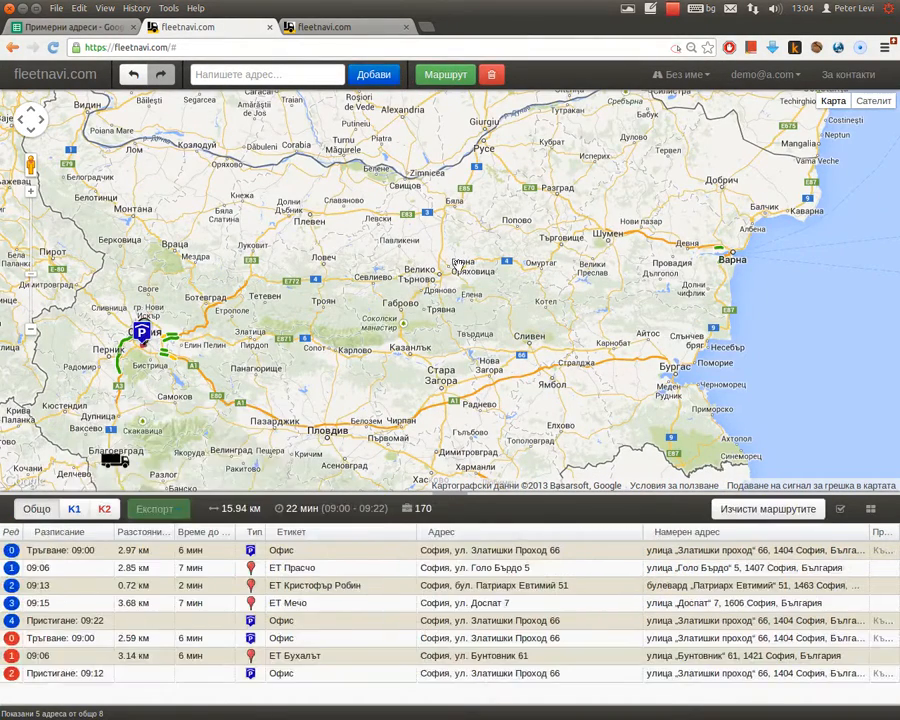
{"action": "left_click", "coordinate": [682, 74]}
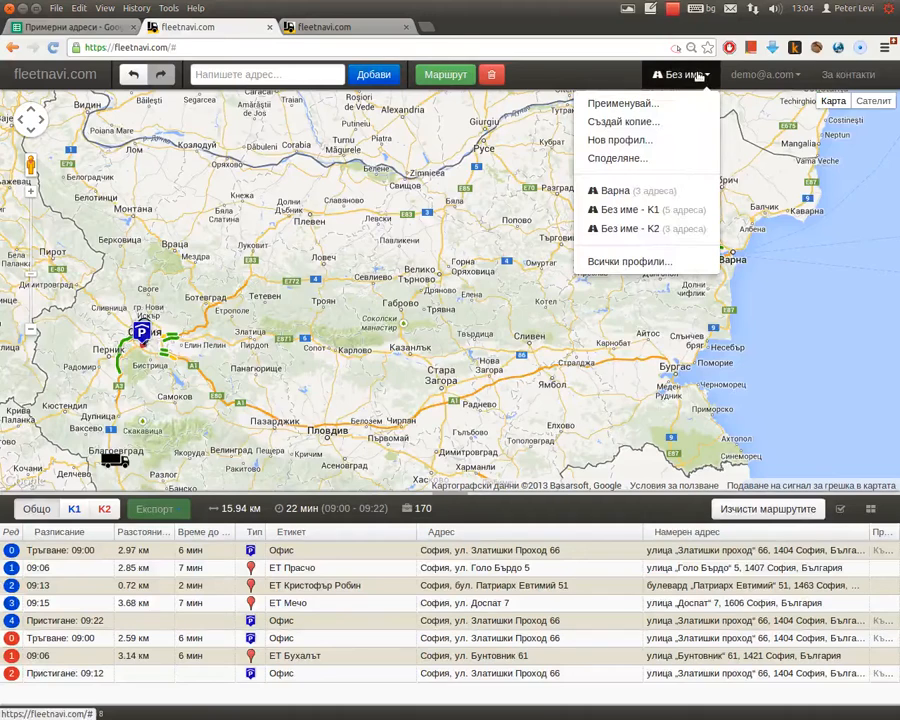
{"action": "left_click", "coordinate": [628, 192]}
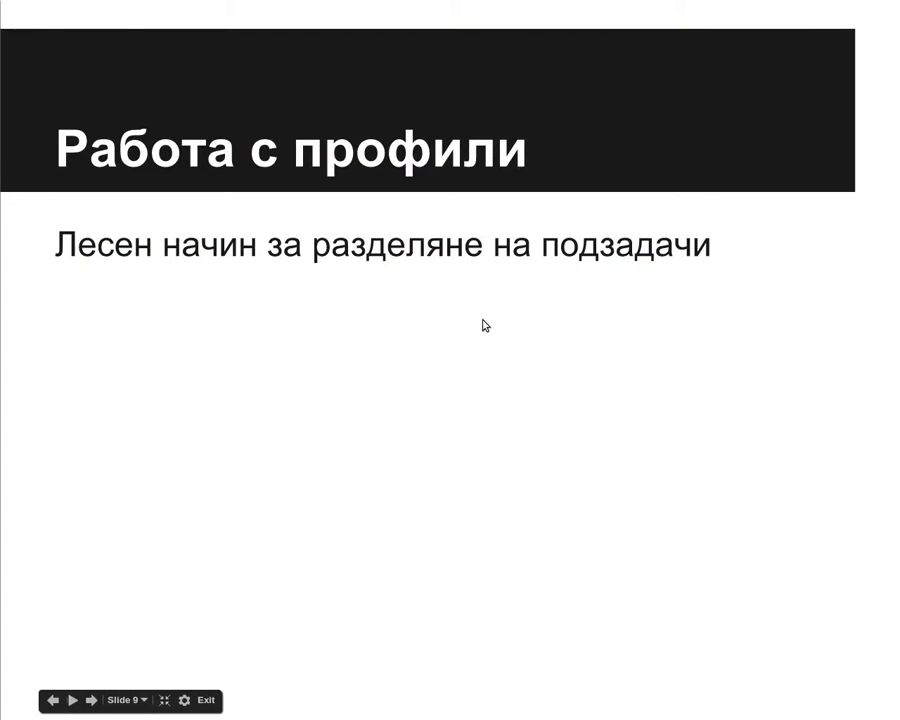
- Advance the presentation to the Седмично планиране slide and return to fleetnavi.com
{"action": "key", "text": "Right"}
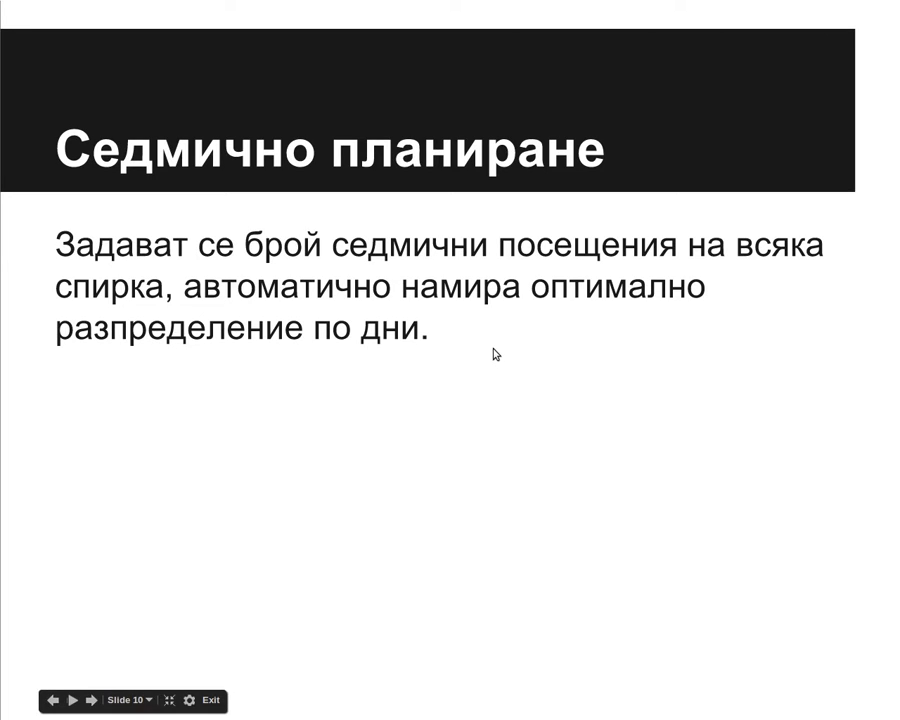
{"action": "key", "text": "alt+Tab"}
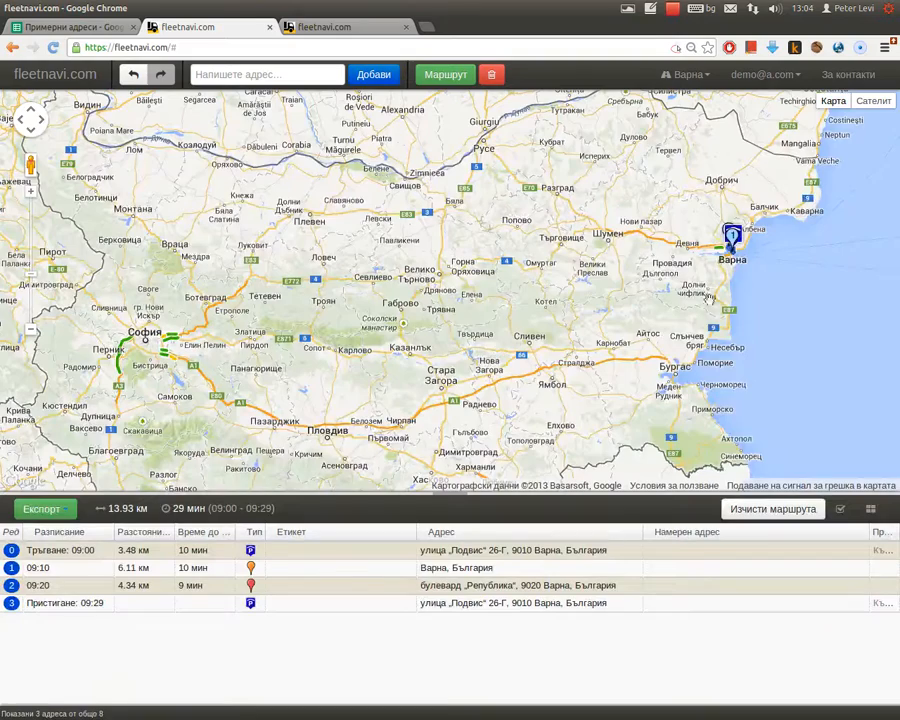
- Clear the calculated route of the Варна profile and list only its stops with their visit schedule
{"action": "left_click", "coordinate": [736, 238]}
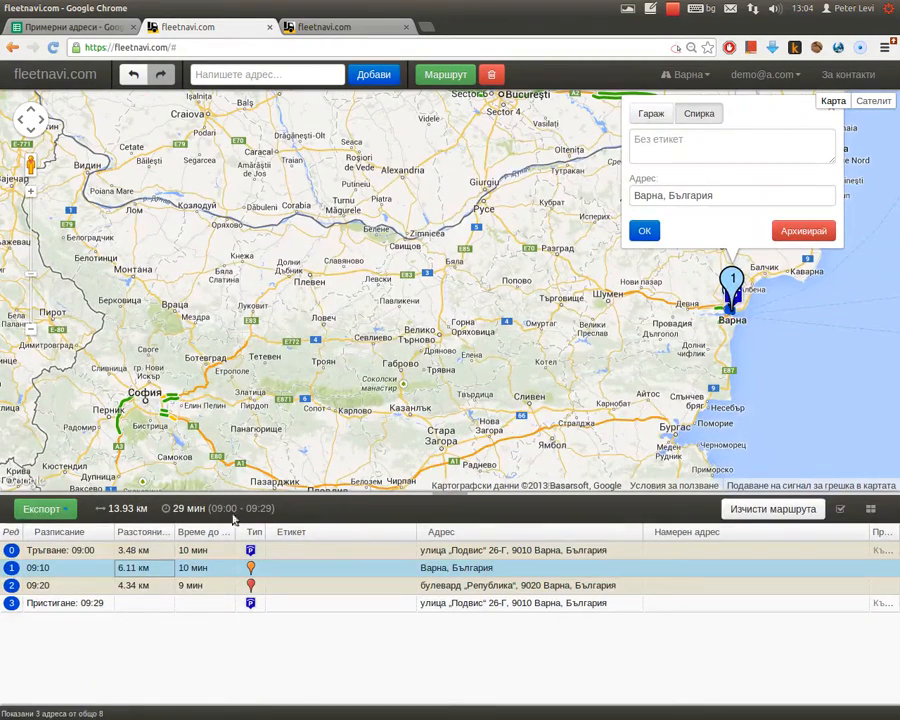
{"action": "left_click", "coordinate": [40, 508]}
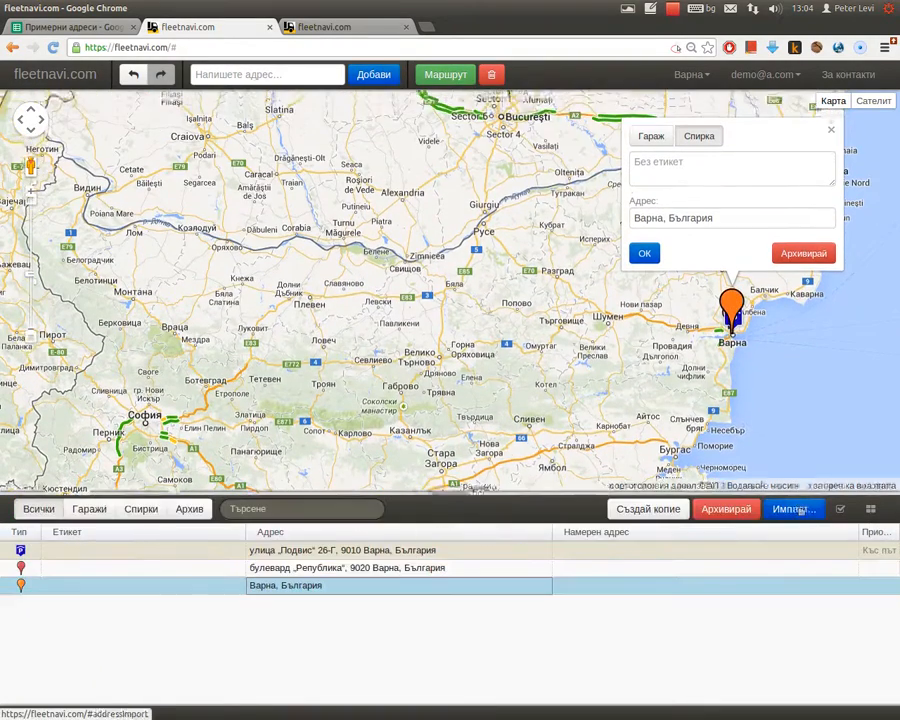
{"action": "left_click", "coordinate": [140, 509]}
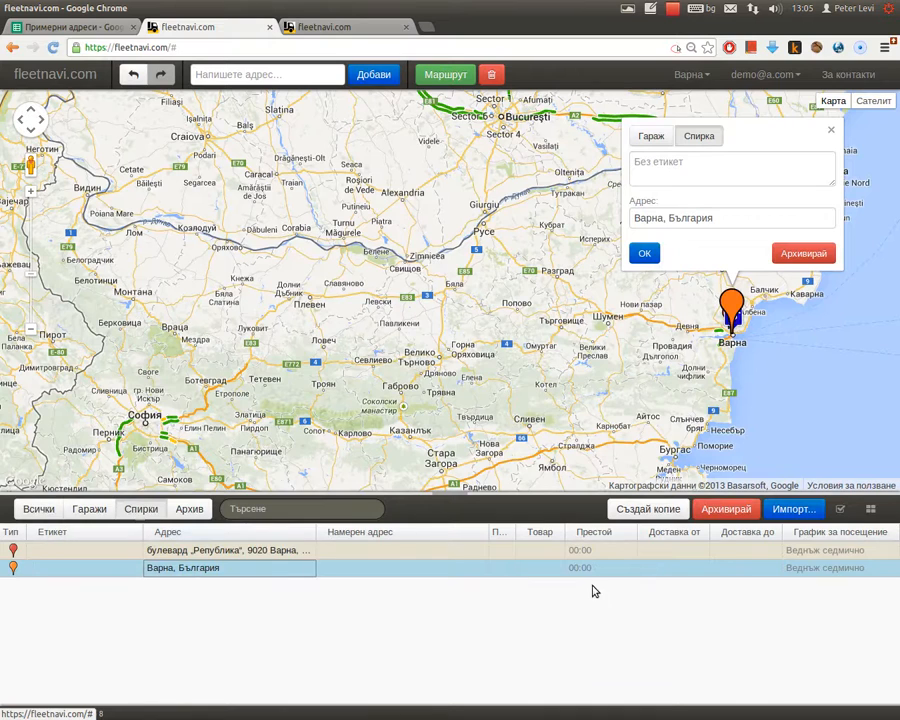
- Set the visit schedule of the first stop, the boulevard address, to 3 пъти седмично and save it
{"action": "left_click", "coordinate": [820, 550]}
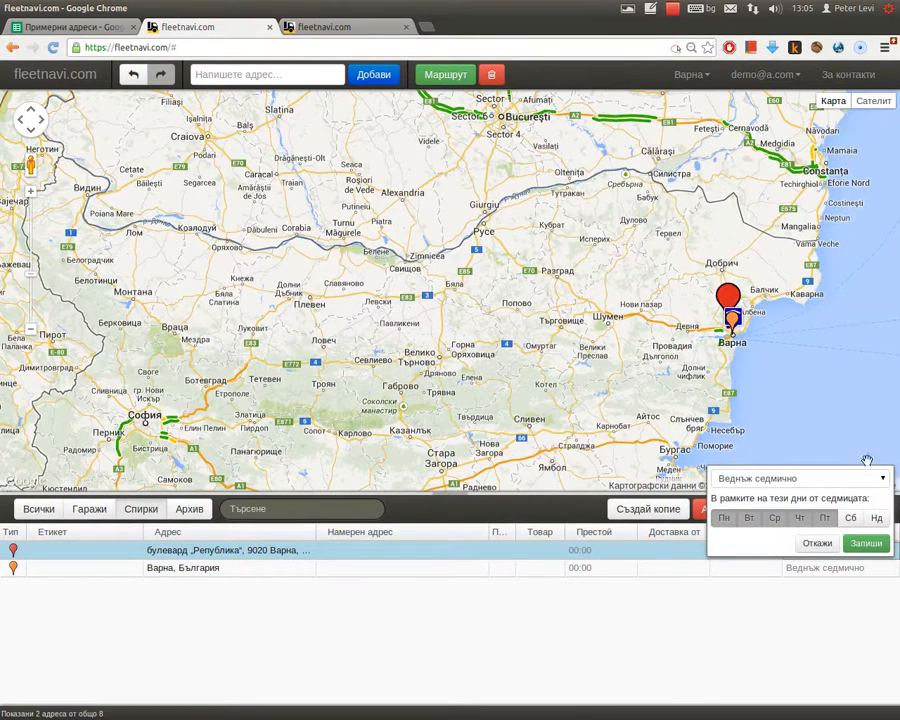
{"action": "left_click", "coordinate": [876, 478]}
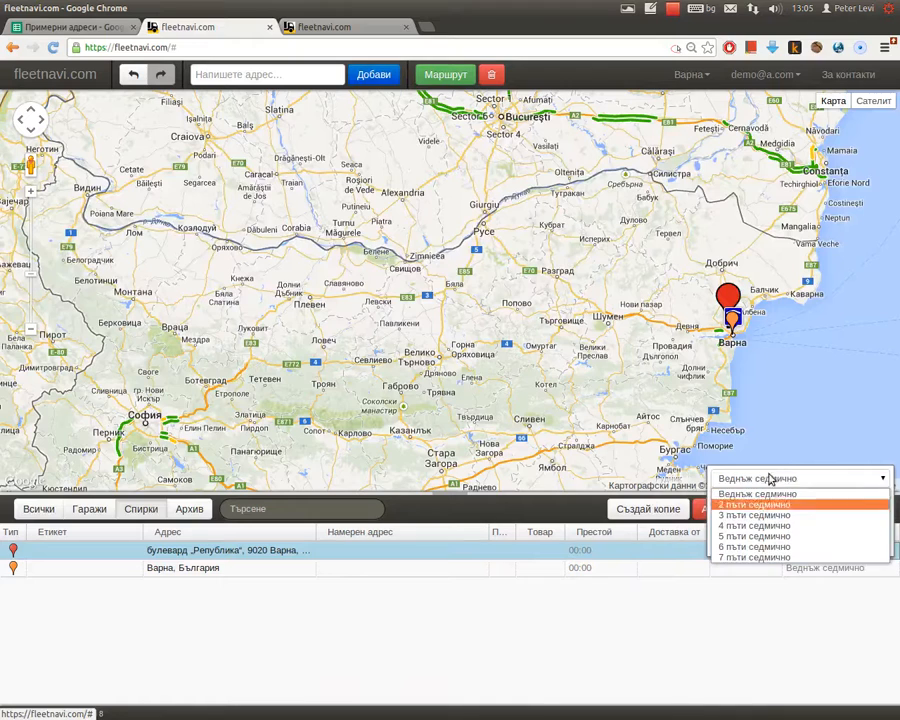
{"action": "left_click", "coordinate": [758, 515]}
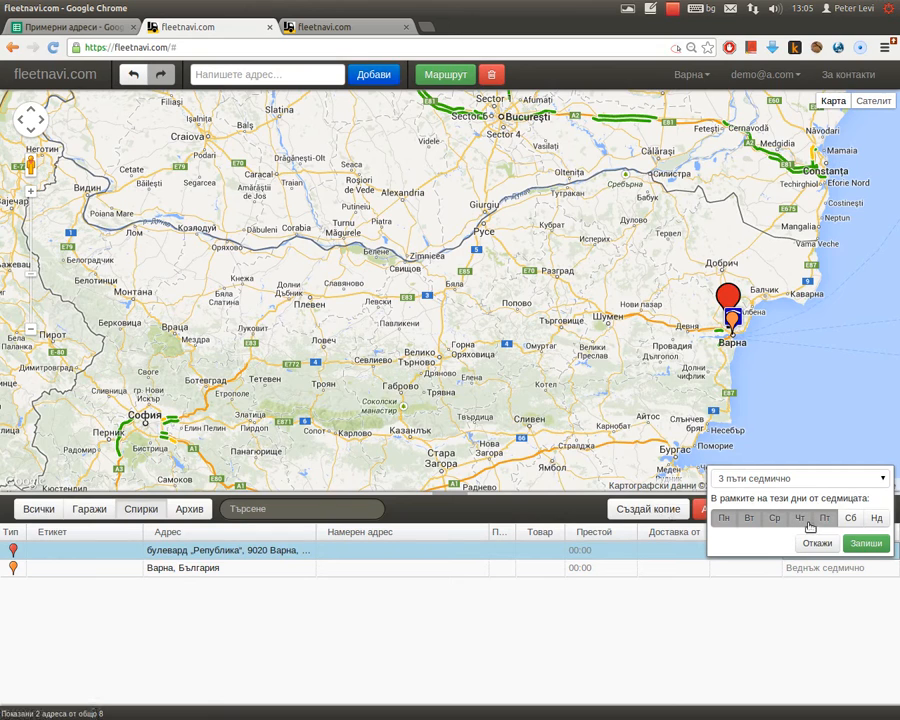
{"action": "left_click", "coordinate": [865, 542]}
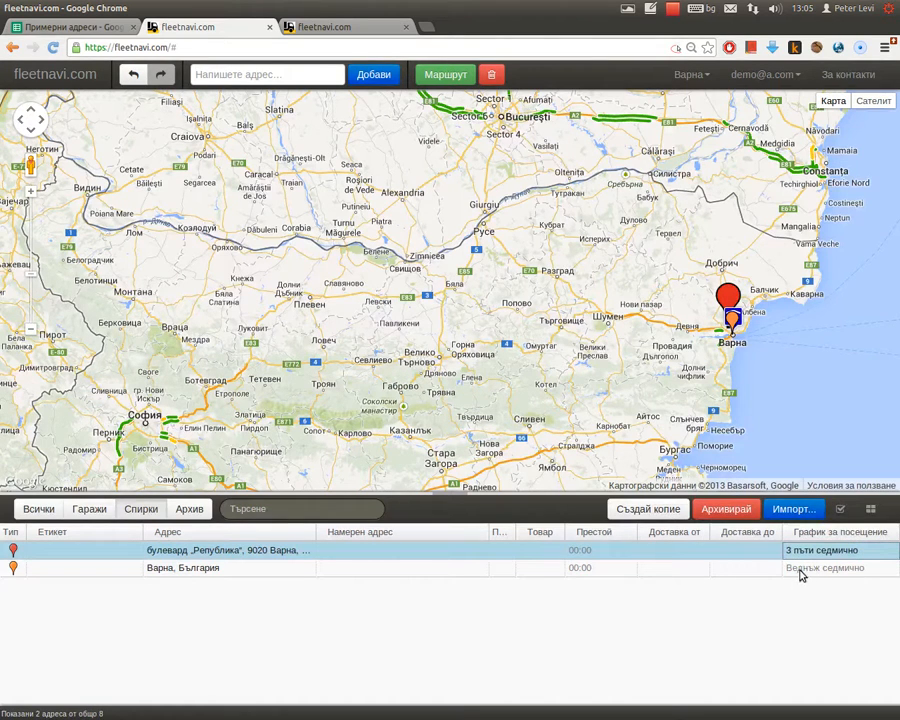
- Set the visit schedule of the Варна, България stop to 2 пъти седмично and save it
{"action": "left_click", "coordinate": [800, 577]}
{"action": "left_click", "coordinate": [811, 566]}
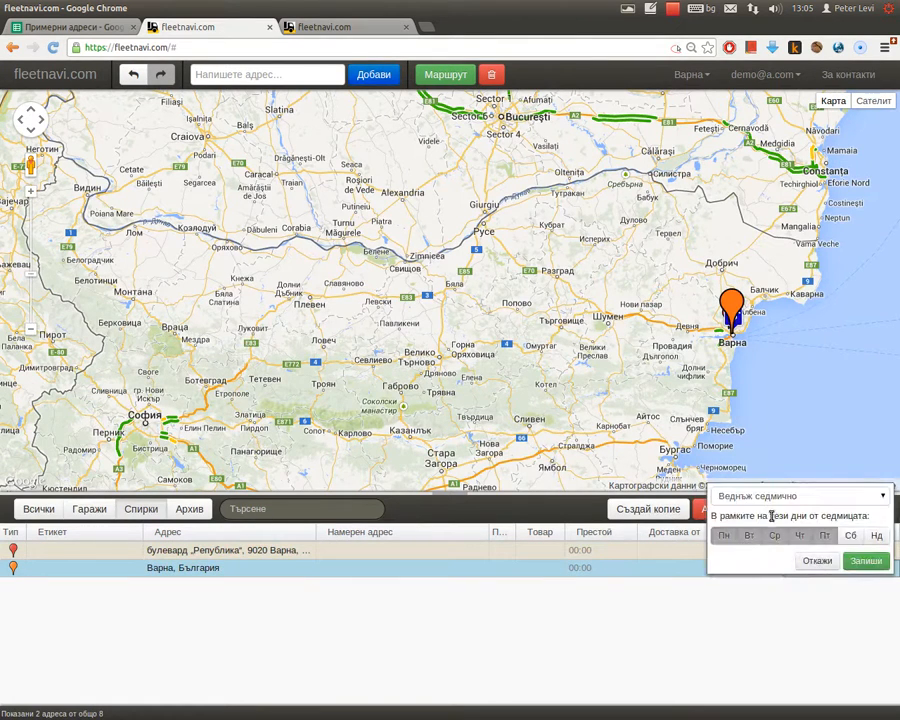
{"action": "left_click", "coordinate": [771, 499]}
{"action": "left_click", "coordinate": [758, 520]}
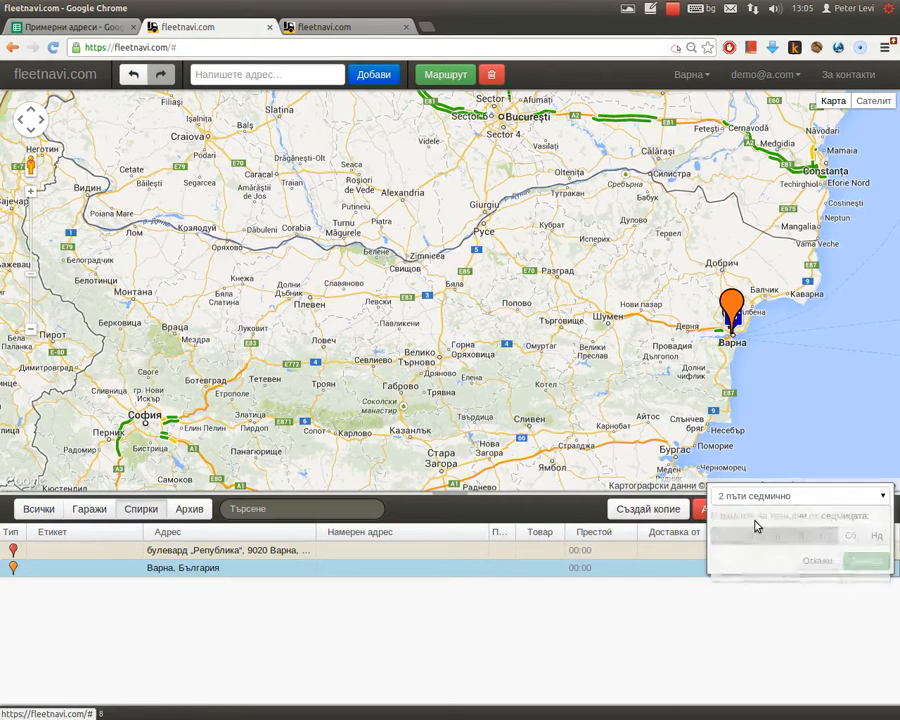
{"action": "left_click", "coordinate": [862, 561]}
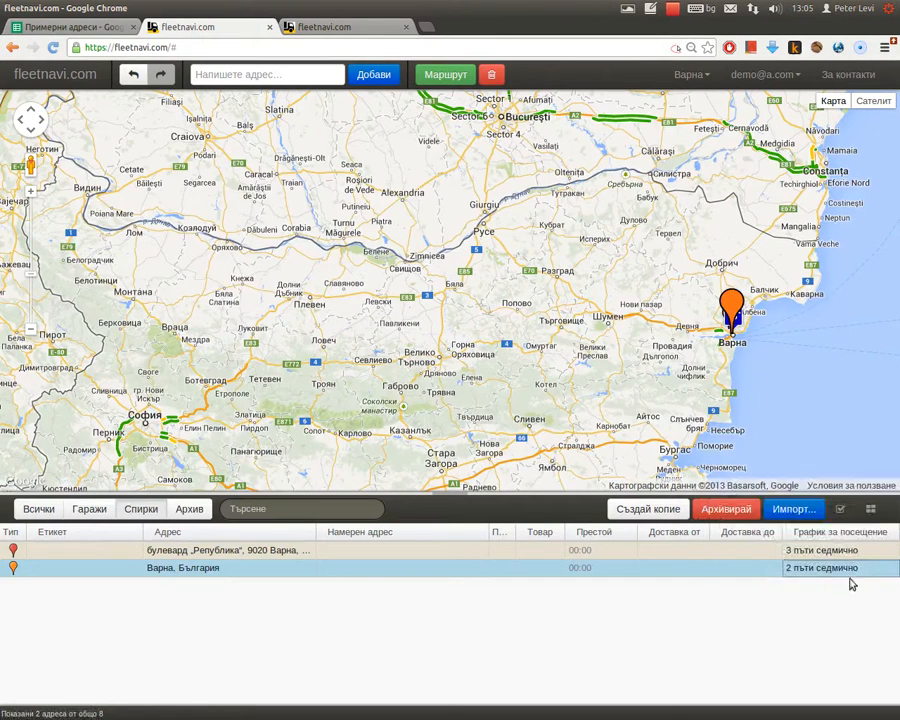
- Calculate the route of the Варна profile and run Седмично планиране to distribute the visits over the week
{"action": "left_click", "coordinate": [447, 76]}
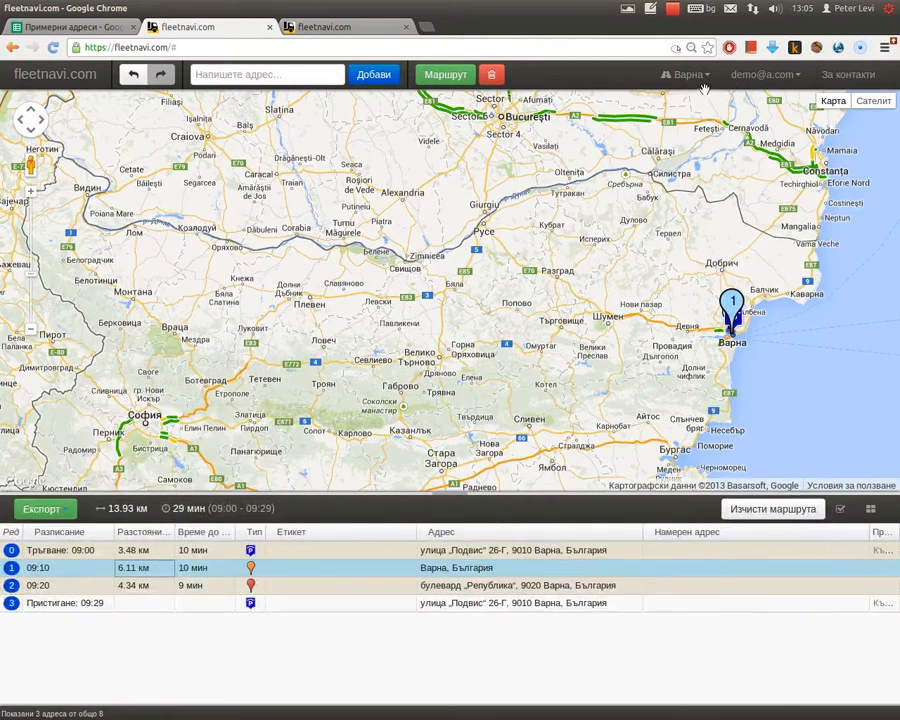
{"action": "left_click", "coordinate": [765, 80]}
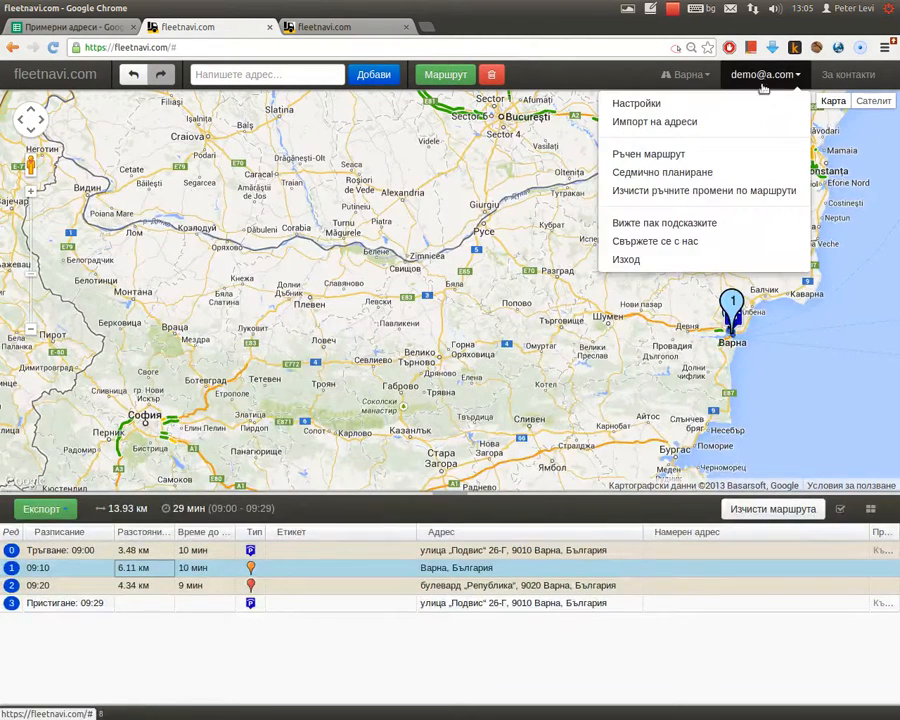
{"action": "left_click", "coordinate": [673, 174]}
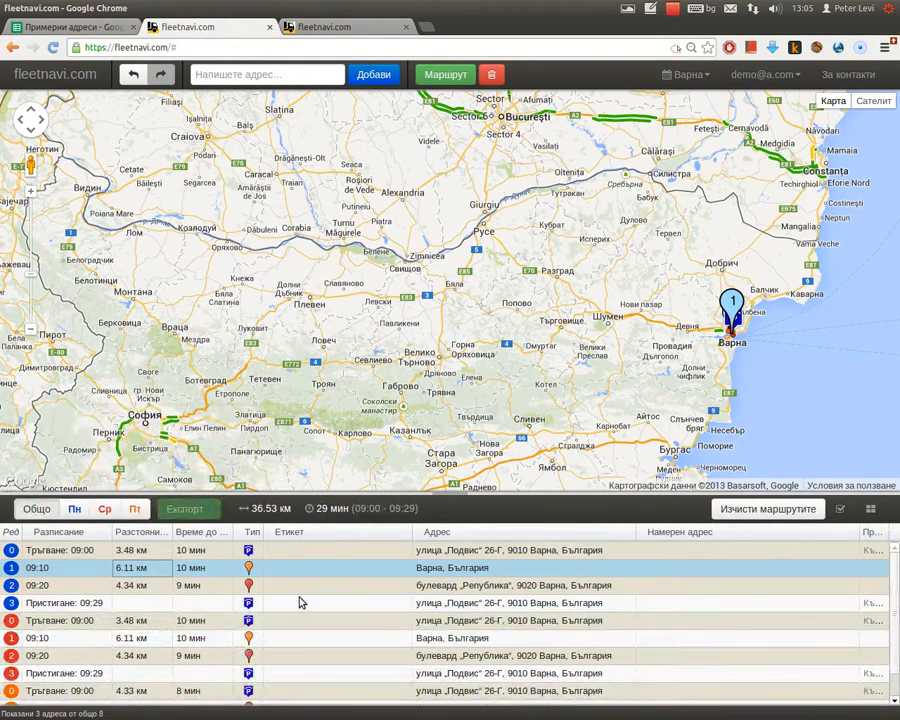
- View the Ср and Пт routes, and examine the garage and both stops of the Пн route
{"action": "left_click", "coordinate": [107, 509]}
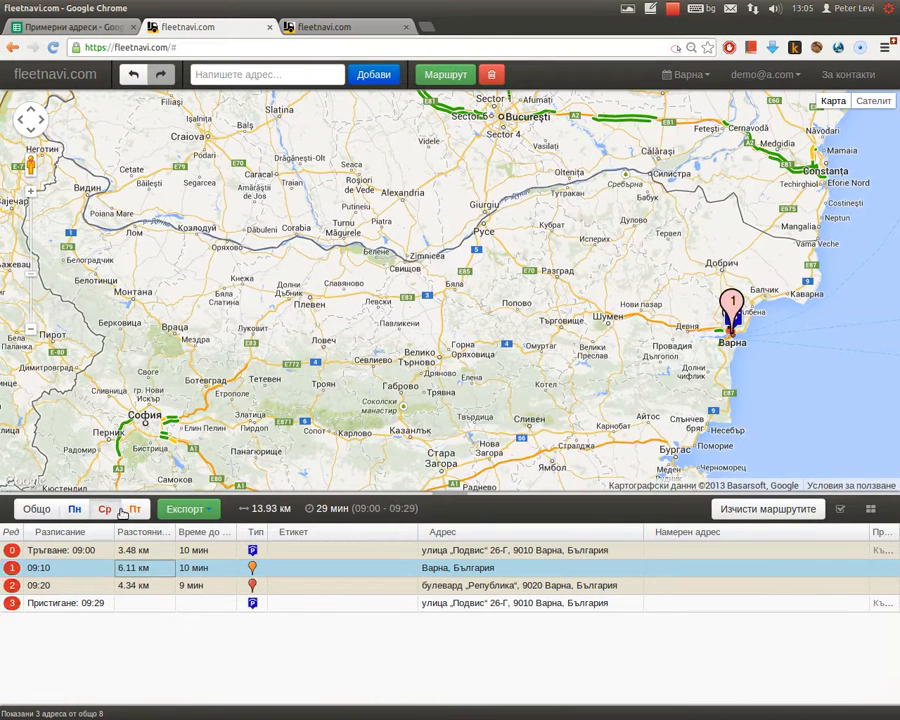
{"action": "left_click", "coordinate": [134, 509]}
{"action": "left_click", "coordinate": [74, 509]}
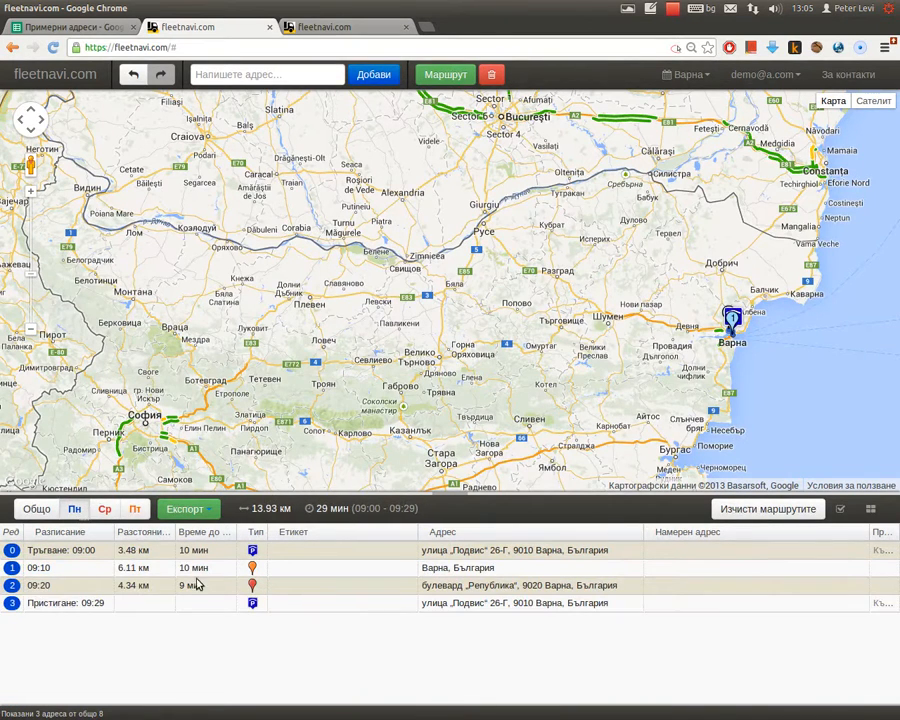
{"action": "left_click", "coordinate": [166, 556]}
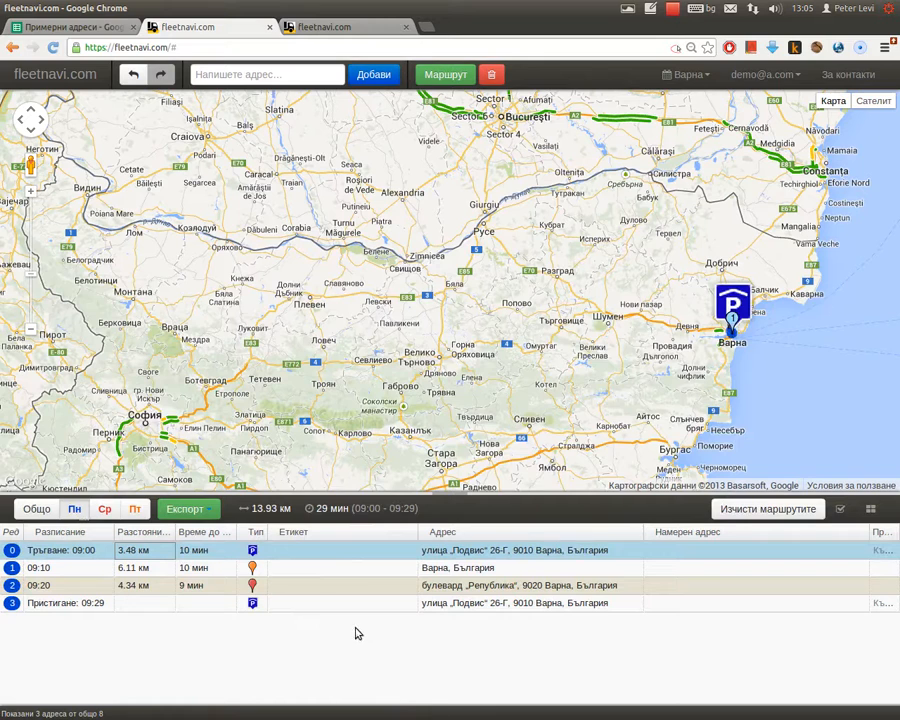
{"action": "left_click", "coordinate": [219, 569]}
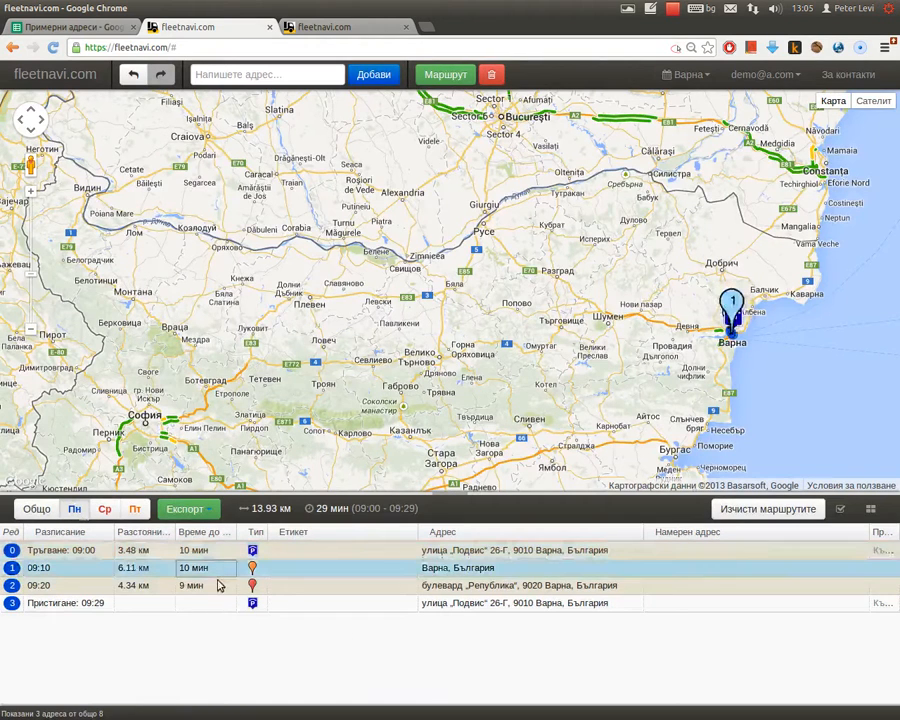
{"action": "left_click", "coordinate": [218, 581]}
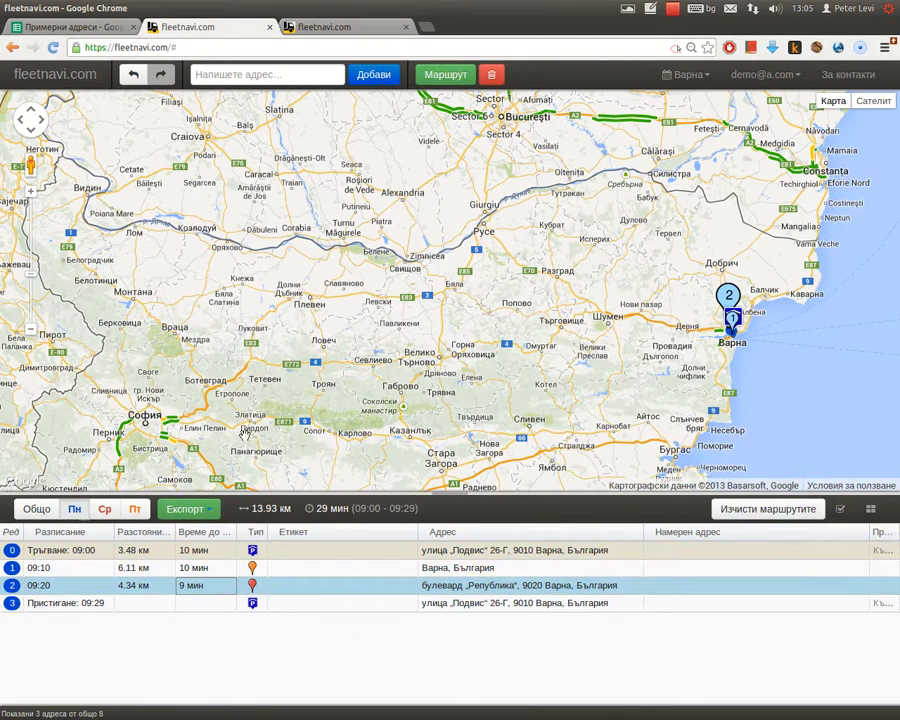
- Review the stops of the Ср route and those of the Пт route
{"action": "left_click", "coordinate": [104, 508]}
{"action": "left_click", "coordinate": [243, 573]}
{"action": "left_click", "coordinate": [232, 581]}
{"action": "left_click", "coordinate": [136, 504]}
{"action": "left_click", "coordinate": [198, 556]}
{"action": "left_click", "coordinate": [203, 568]}
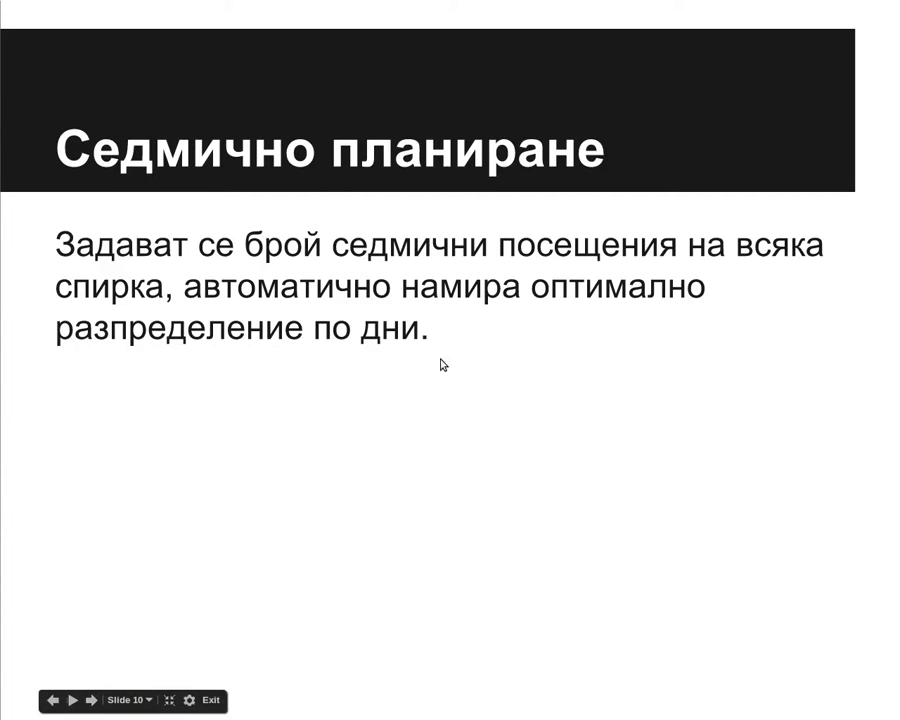
- Switch to the presentation and advance it to the Заключение slide
{"action": "left_click", "coordinate": [392, 351]}
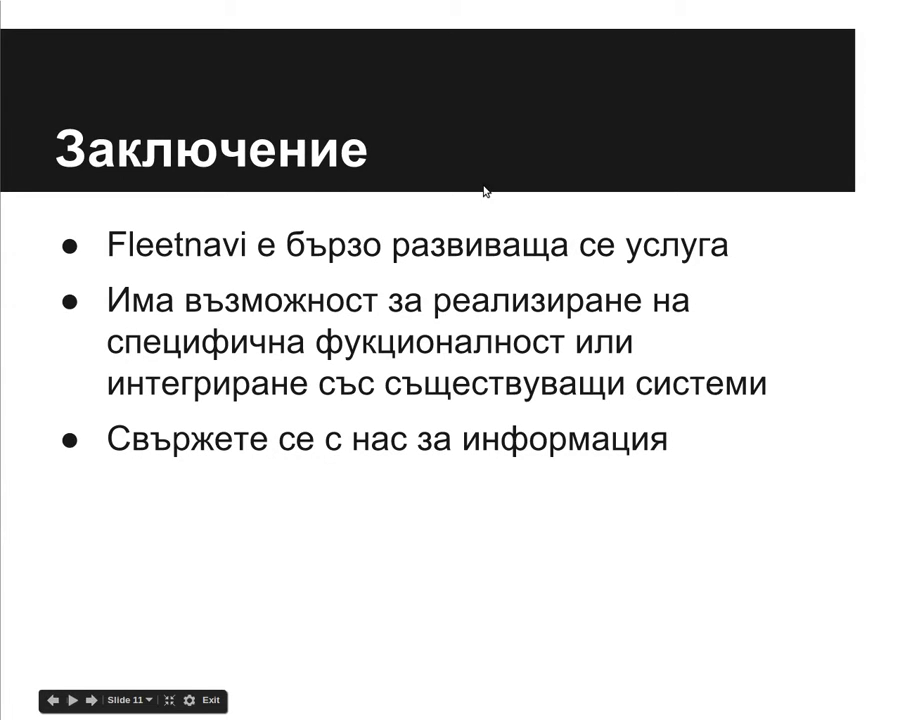